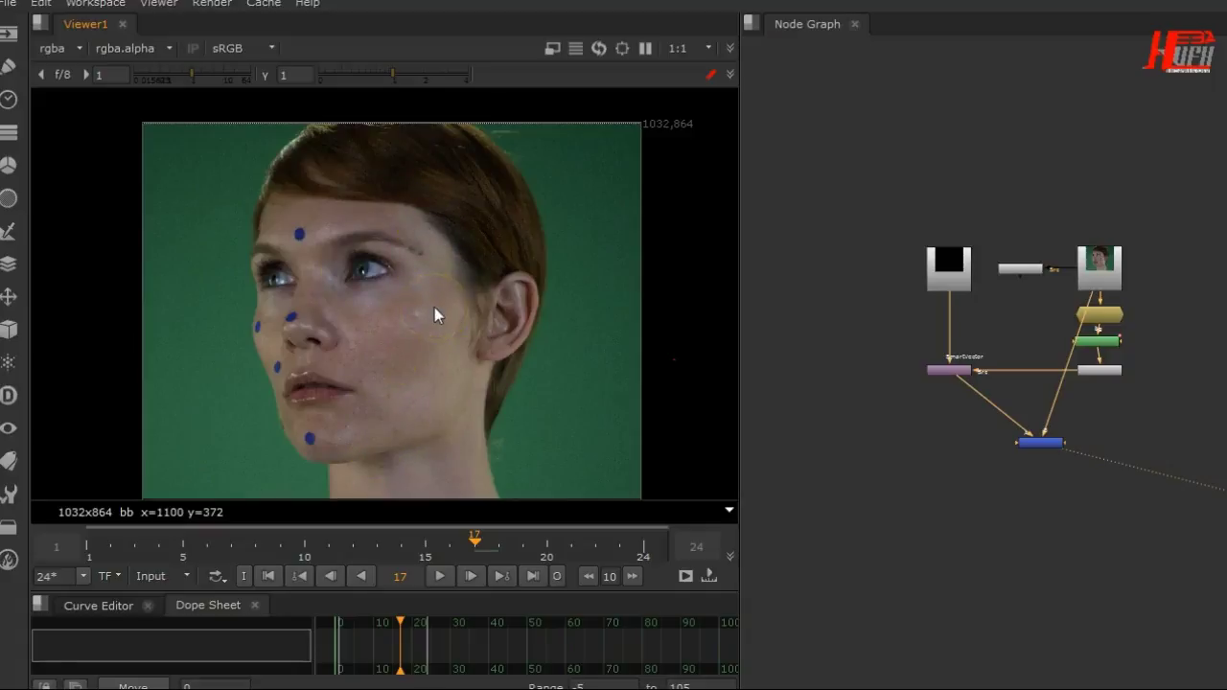
Select the black-thumbnail Read2 node in the Node Graph
{"action": "left_click_drag", "start_coordinate": [294, 317], "coordinate": [257, 319]}
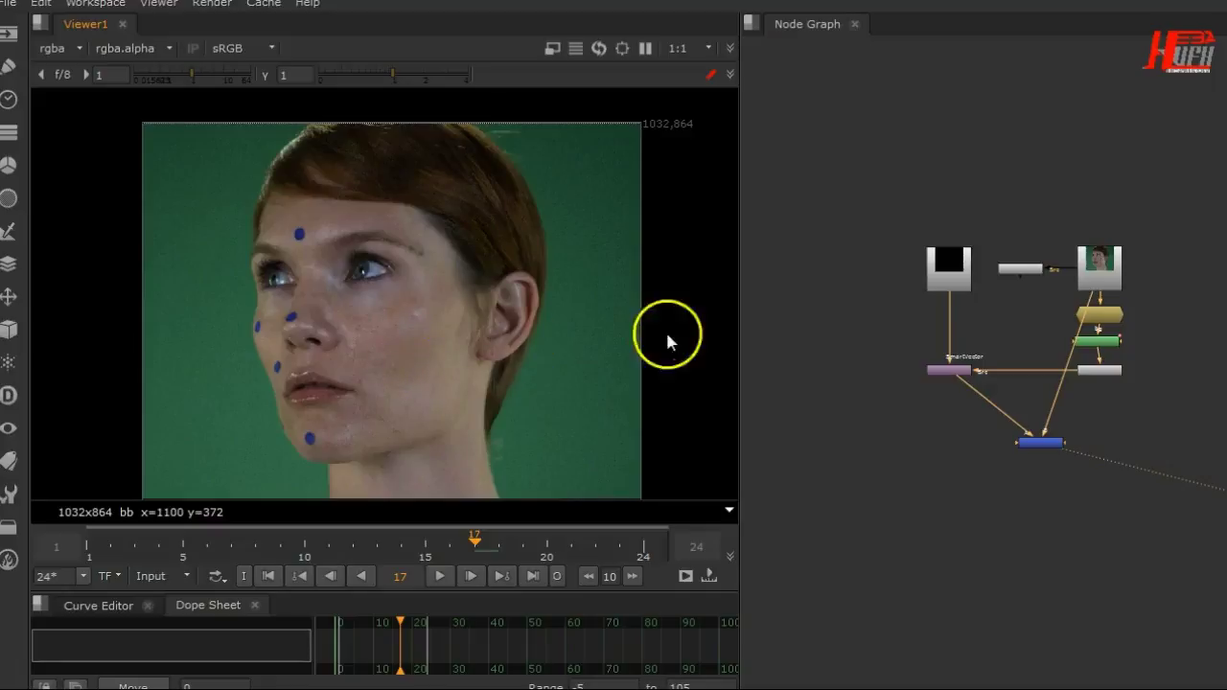
{"action": "left_click", "coordinate": [945, 290]}
{"action": "scroll", "coordinate": [966, 322], "scroll_direction": "up", "scroll_amount": 3}
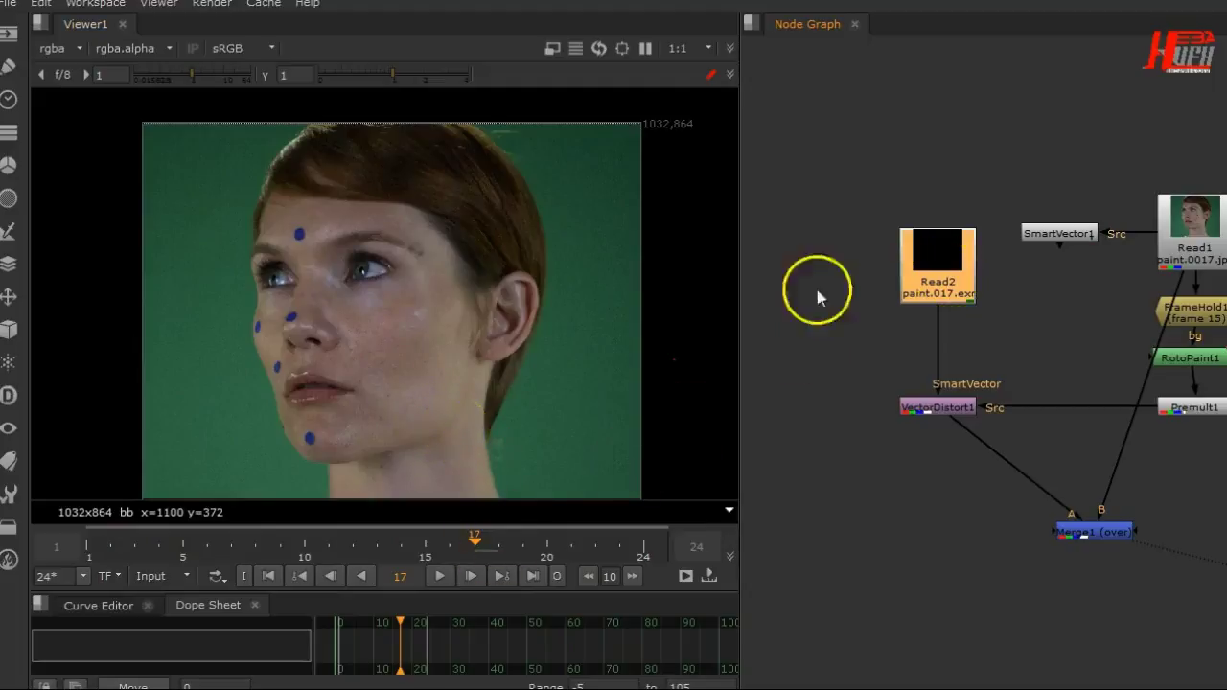
Scrub the shot to frames 24, 6, 14, 8 and 16 to judge the paint fix
{"action": "left_click_drag", "start_coordinate": [473, 539], "coordinate": [644, 565]}
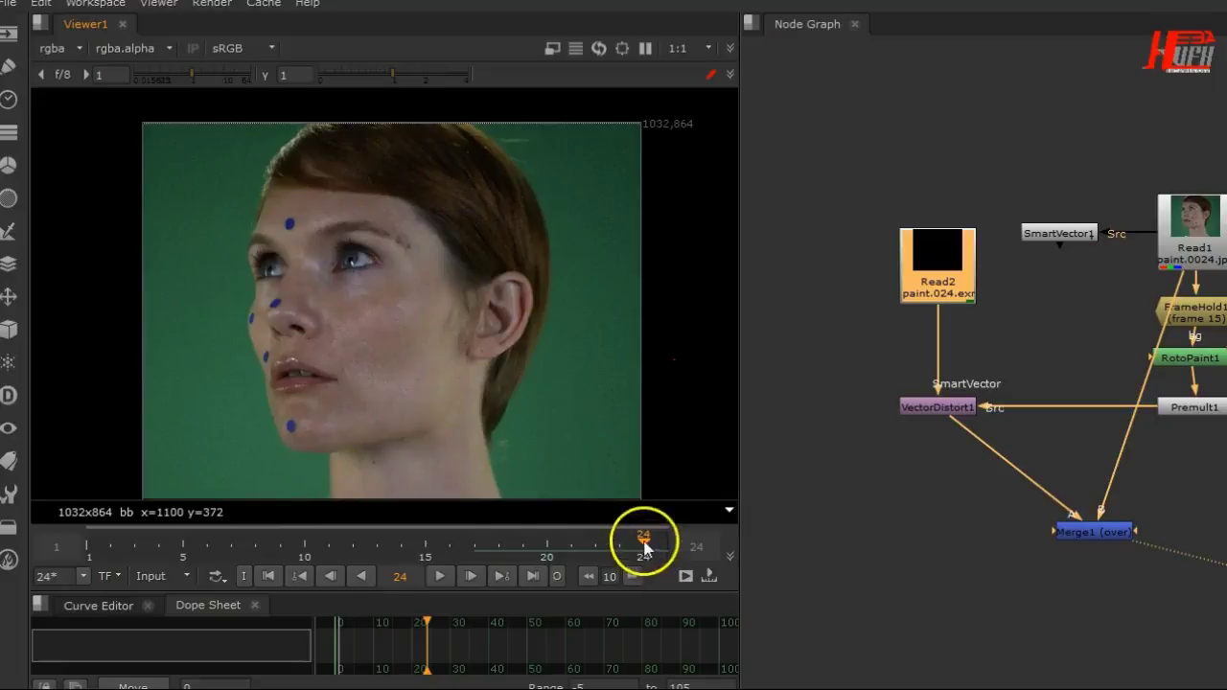
{"action": "left_click_drag", "start_coordinate": [644, 543], "coordinate": [206, 547]}
{"action": "left_click", "coordinate": [403, 561]}
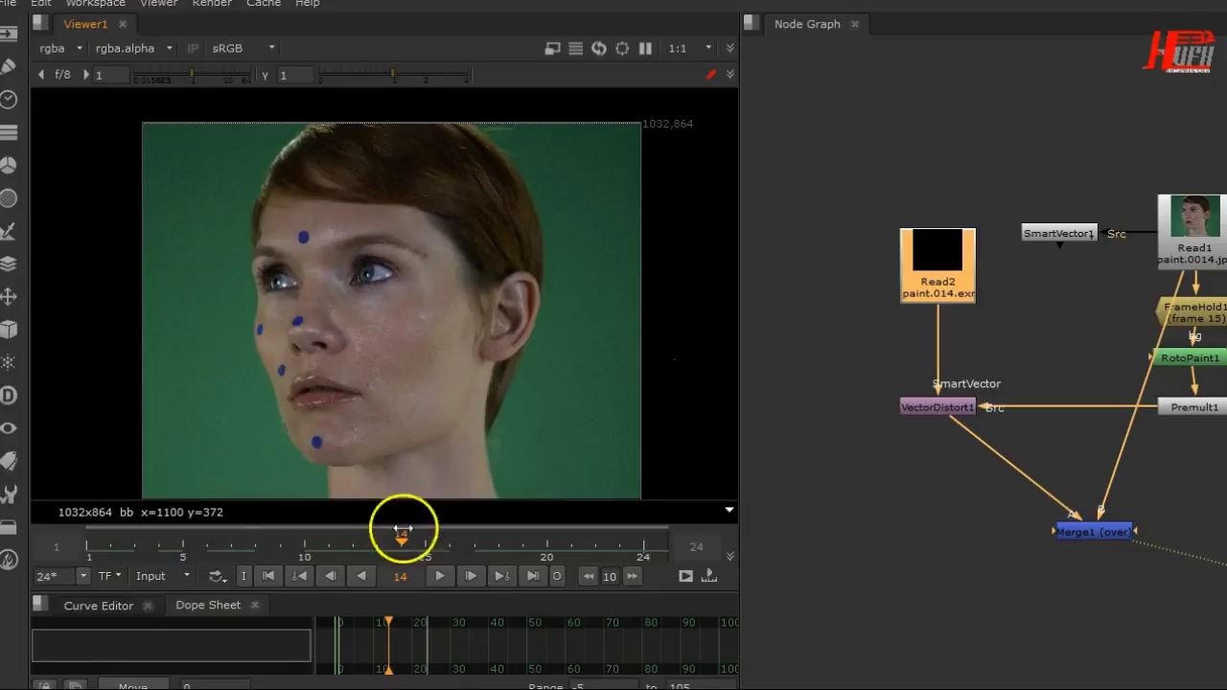
{"action": "mouse_move", "coordinate": [399, 537]}
{"action": "left_mouse_down"}
{"action": "mouse_move", "coordinate": [99, 542]}
{"action": "mouse_move", "coordinate": [401, 544]}
{"action": "left_mouse_up"}
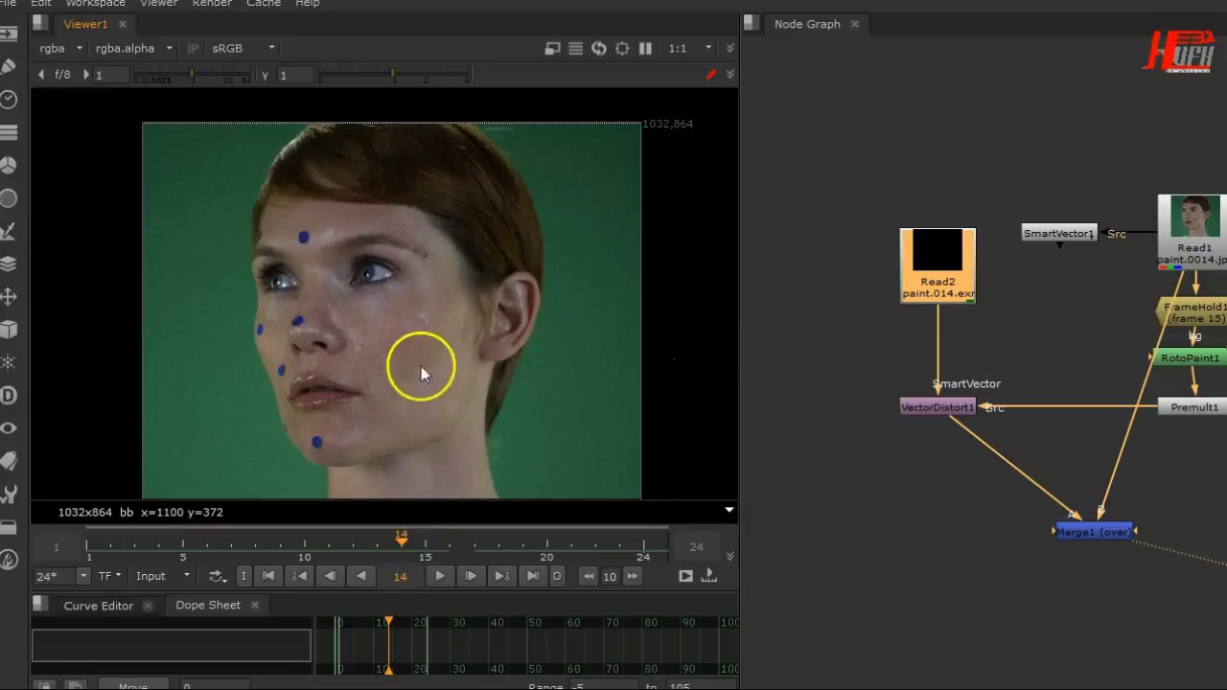
{"action": "left_click_drag", "start_coordinate": [397, 527], "coordinate": [398, 593]}
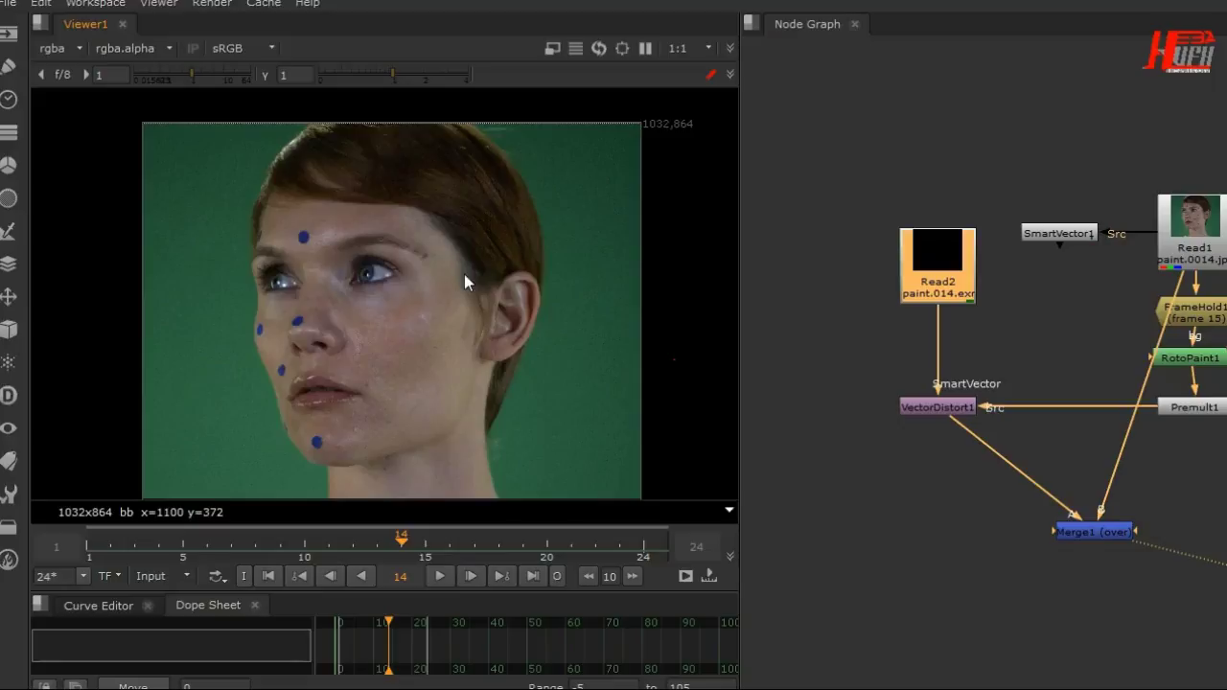
Select several nodes in the graph and reposition the node tree in view
{"action": "left_click", "coordinate": [382, 194]}
{"action": "left_click", "coordinate": [467, 316]}
{"action": "left_click", "coordinate": [451, 226]}
{"action": "left_click", "coordinate": [444, 358]}
{"action": "left_click", "coordinate": [520, 424]}
{"action": "left_click", "coordinate": [458, 372]}
{"action": "middle_click_drag", "start_coordinate": [936, 409], "coordinate": [855, 425]}
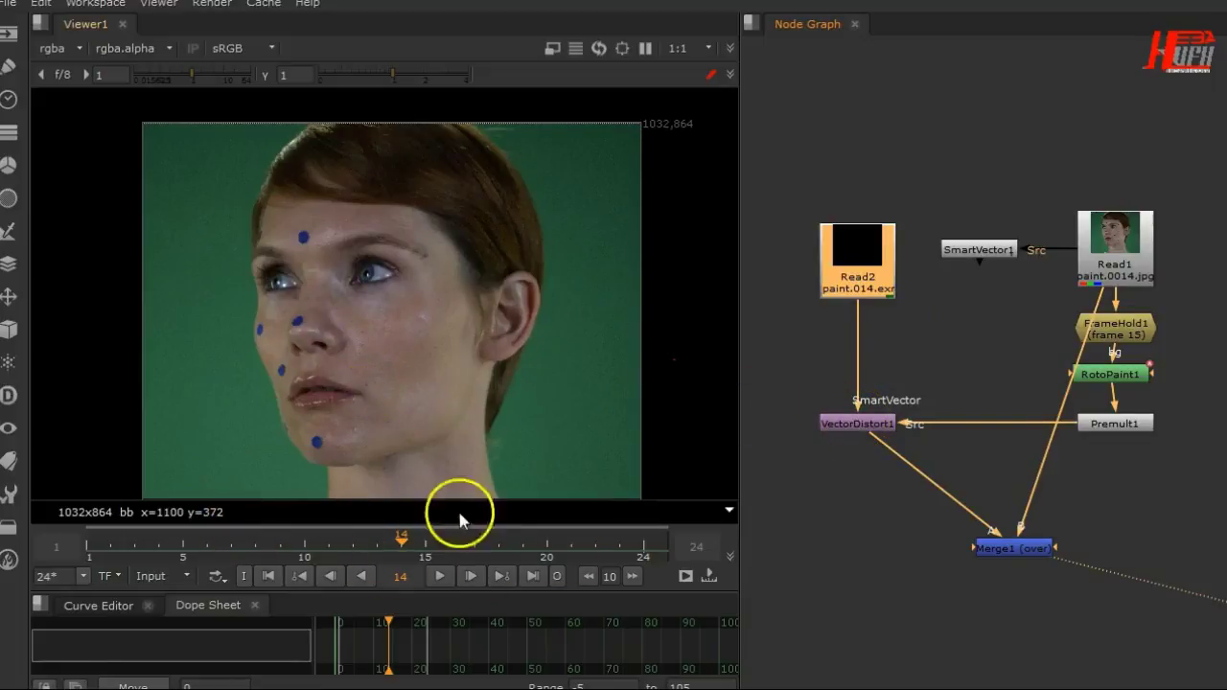
Centre the SEGMENT_1 and SEGMENT_2 backdrops in the Node Graph
{"action": "middle_click_drag", "start_coordinate": [1007, 416], "coordinate": [899, 414]}
{"action": "scroll", "coordinate": [959, 418], "scroll_direction": "down", "scroll_amount": 3}
{"action": "scroll", "coordinate": [1011, 419], "scroll_direction": "down", "scroll_amount": 2}
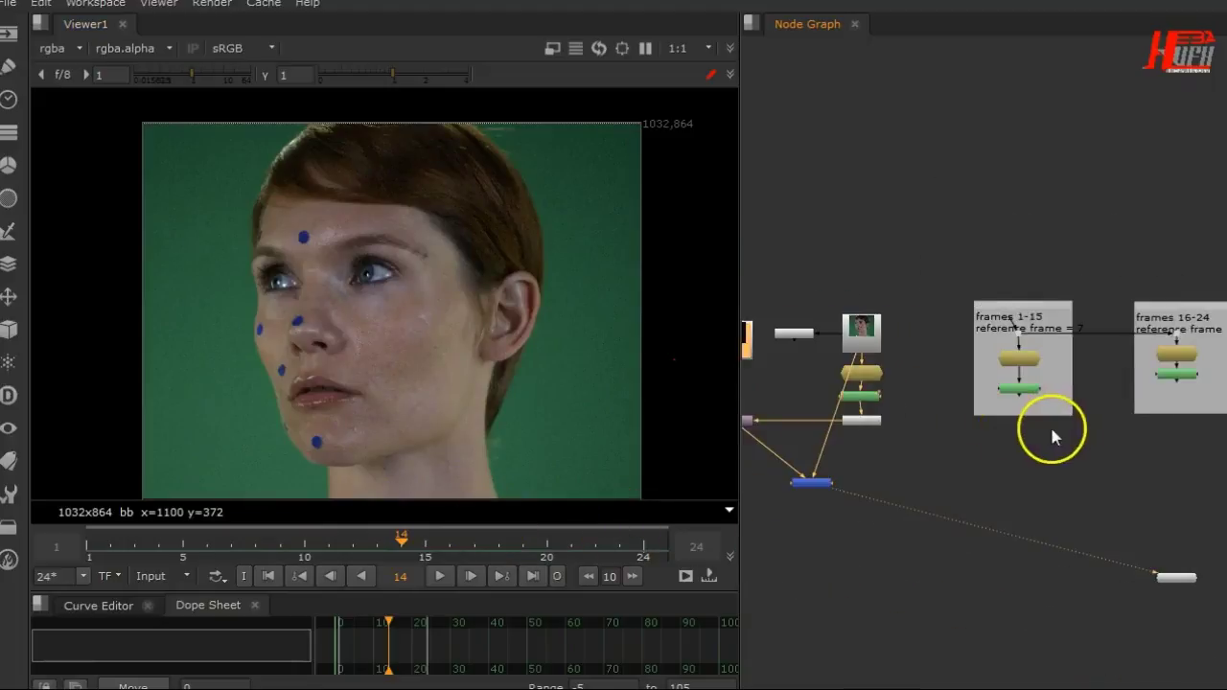
{"action": "middle_click_drag", "start_coordinate": [1013, 431], "coordinate": [949, 441]}
{"action": "scroll", "coordinate": [968, 431], "scroll_direction": "up", "scroll_amount": 4}
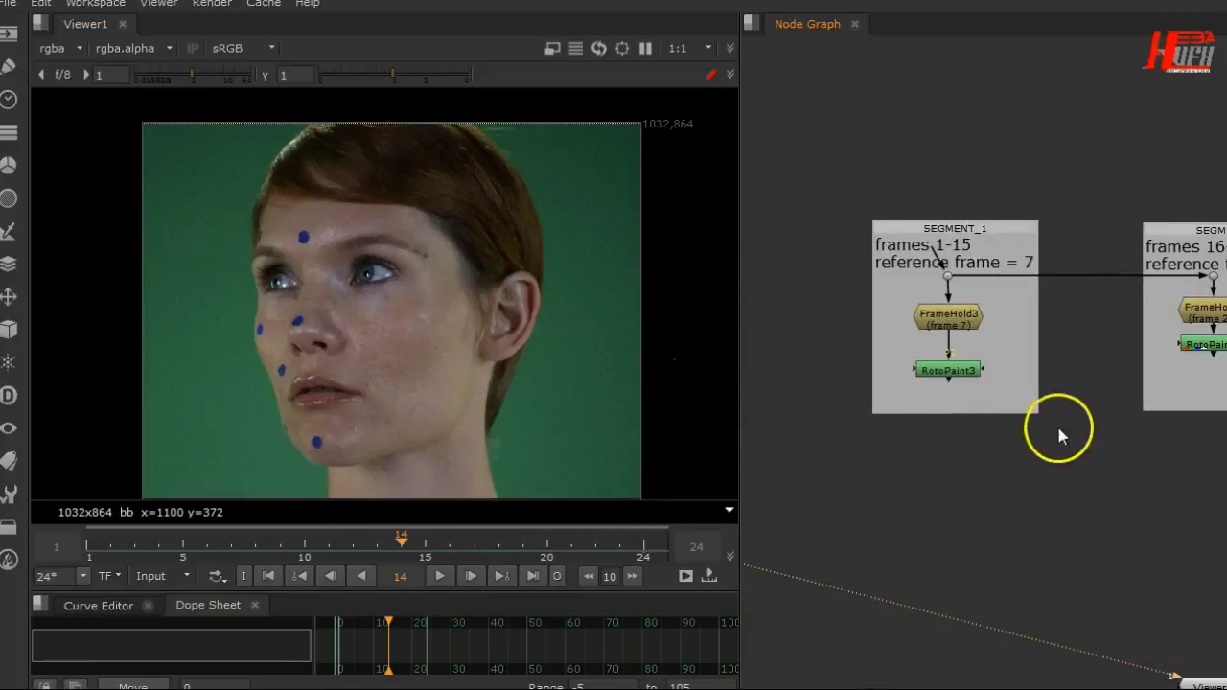
{"action": "middle_click_drag", "start_coordinate": [1058, 430], "coordinate": [1000, 432]}
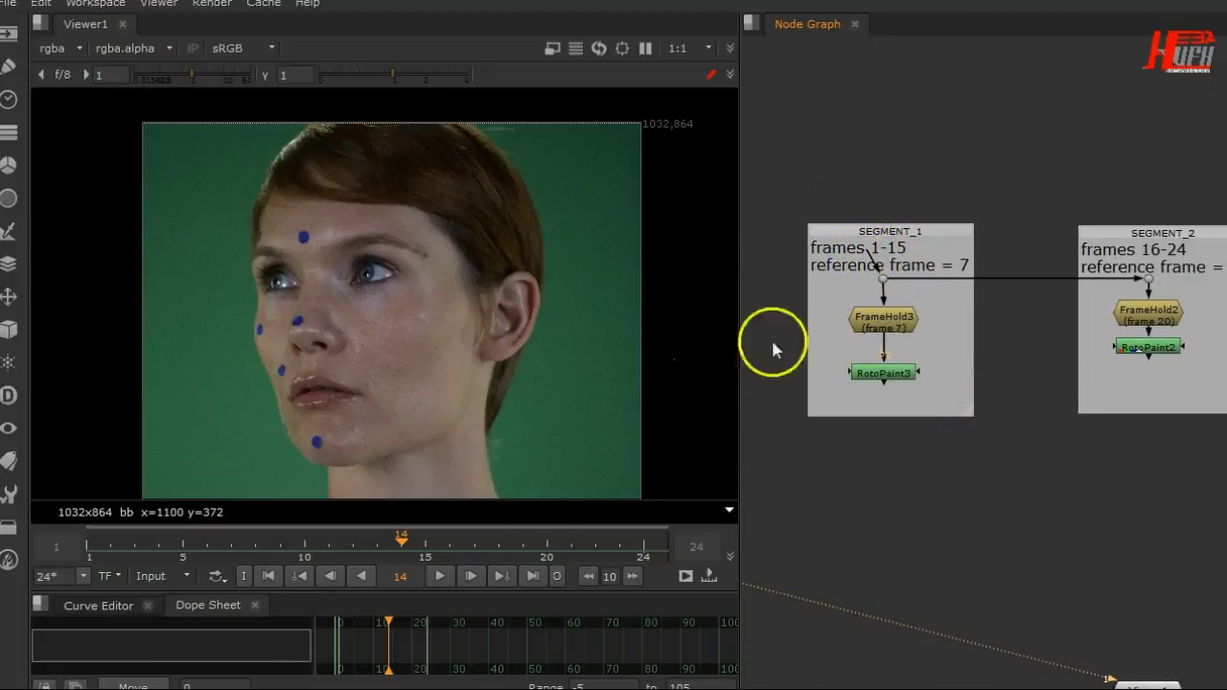
Go to frame 15 and pan across SEGMENT_2 and Read1's original branch
{"action": "left_click", "coordinate": [427, 546]}
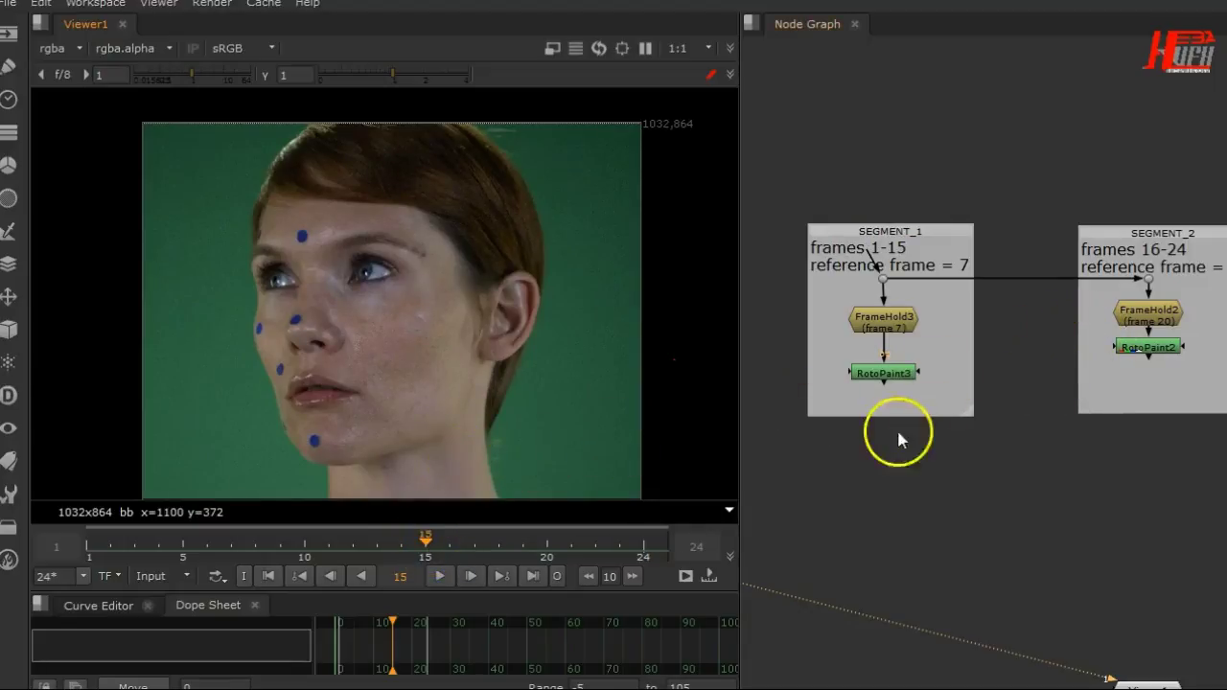
{"action": "middle_click_drag", "start_coordinate": [1070, 382], "coordinate": [989, 402]}
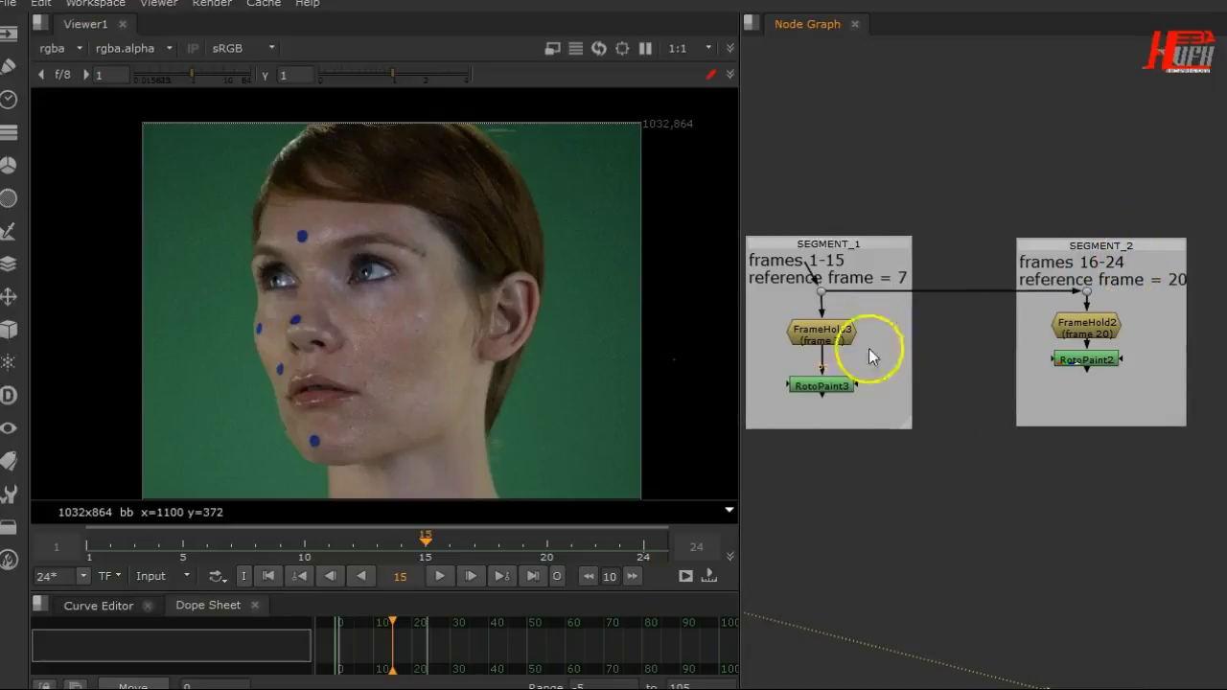
{"action": "middle_click_drag", "start_coordinate": [882, 361], "coordinate": [1108, 379]}
{"action": "scroll", "coordinate": [1108, 379], "scroll_direction": "down", "scroll_amount": 2}
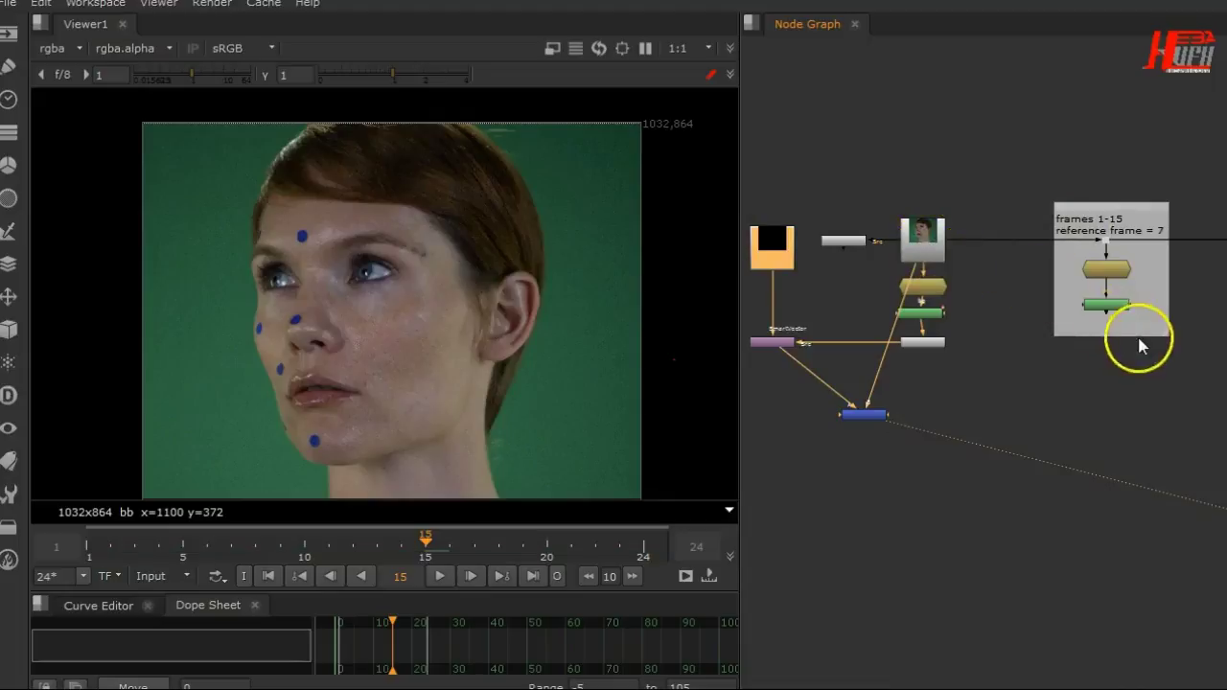
{"action": "middle_click_drag", "start_coordinate": [1145, 343], "coordinate": [1014, 335]}
View RotoPaint3, then RotoPaint2, and move RotoPaint2 lower under FrameHold2
{"action": "left_click", "coordinate": [987, 297]}
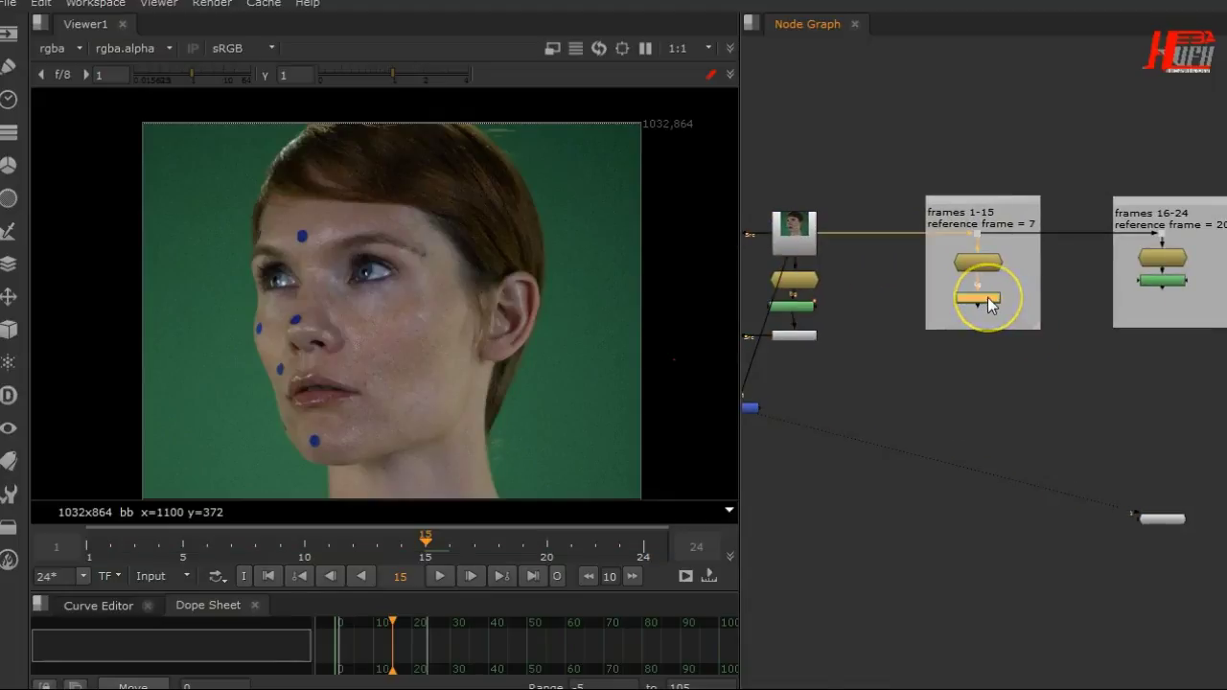
{"action": "key", "text": "1"}
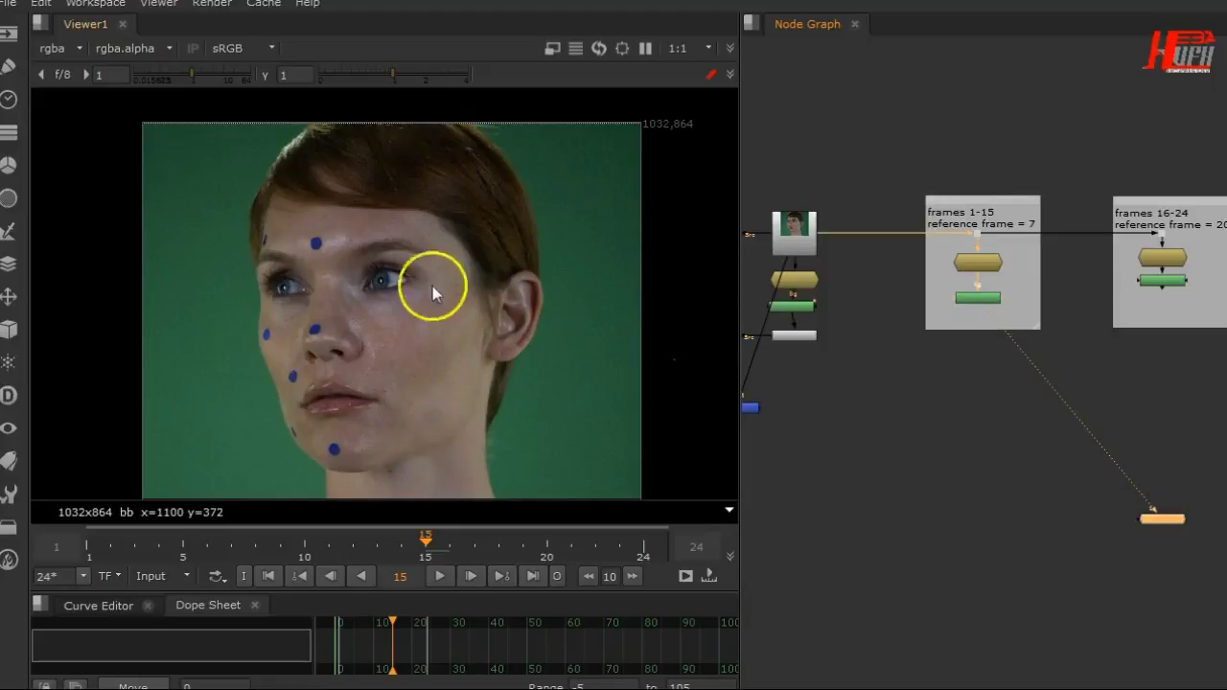
{"action": "left_click", "coordinate": [1161, 284]}
{"action": "key", "text": "1"}
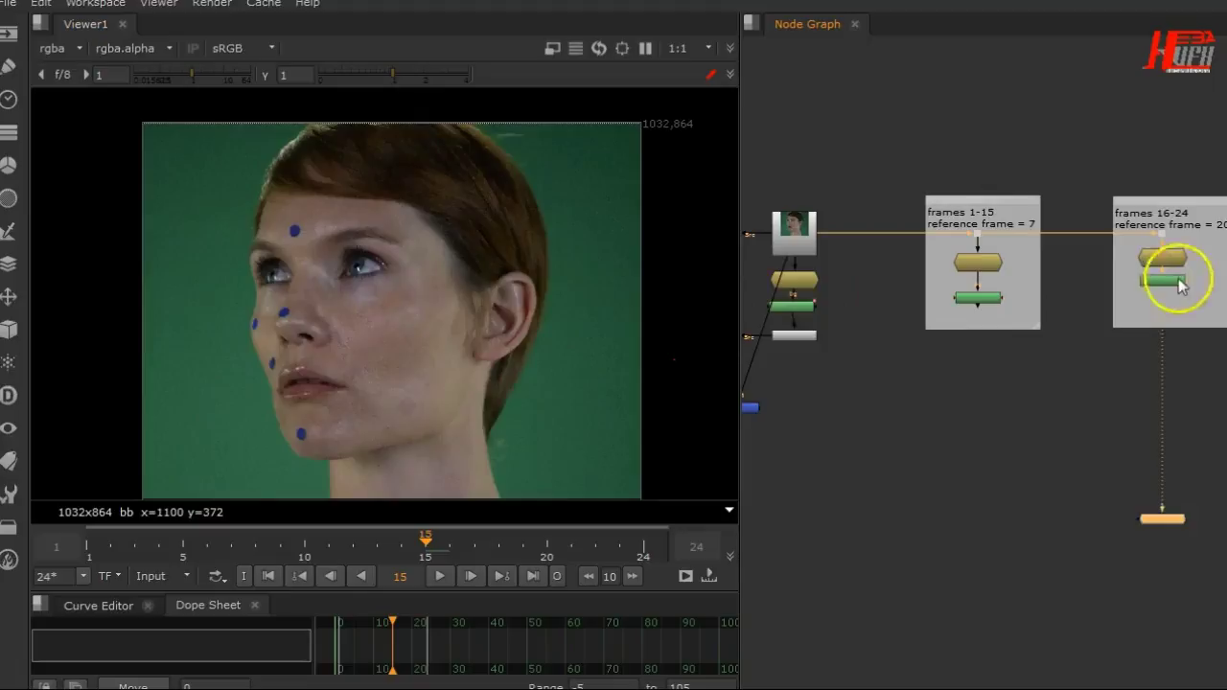
{"action": "scroll", "coordinate": [1186, 283], "scroll_direction": "up", "scroll_amount": 3}
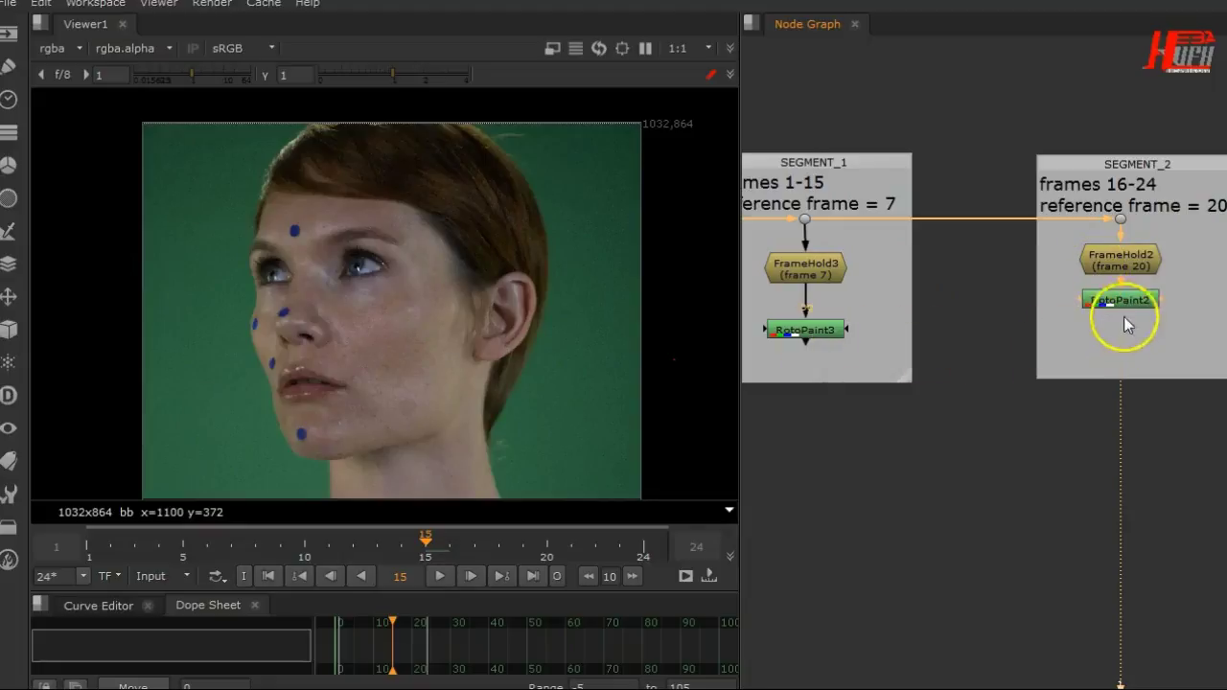
{"action": "left_click_drag", "start_coordinate": [1122, 302], "coordinate": [1130, 328]}
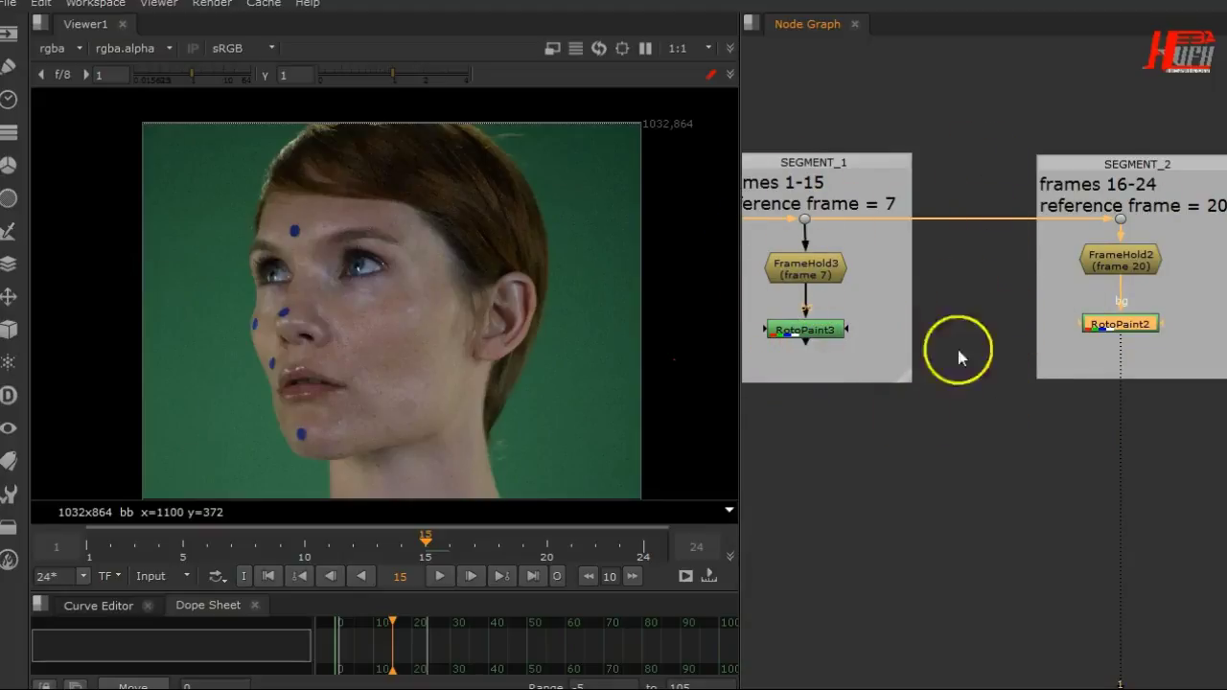
Reconnect Viewer1 to RotoPaint3 and show the original VectorDistort and Merge setup
{"action": "left_click_drag", "start_coordinate": [1123, 356], "coordinate": [801, 340]}
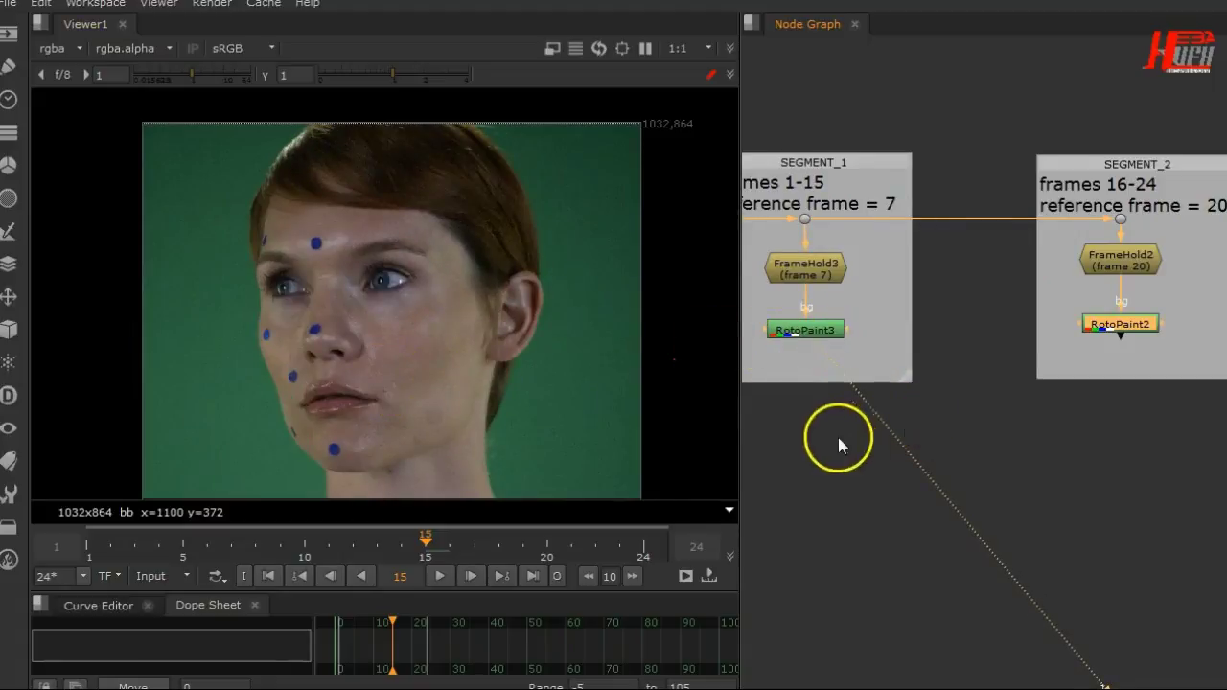
{"action": "middle_click_drag", "start_coordinate": [838, 437], "coordinate": [1132, 441]}
{"action": "scroll", "coordinate": [990, 436], "scroll_direction": "down", "scroll_amount": 2}
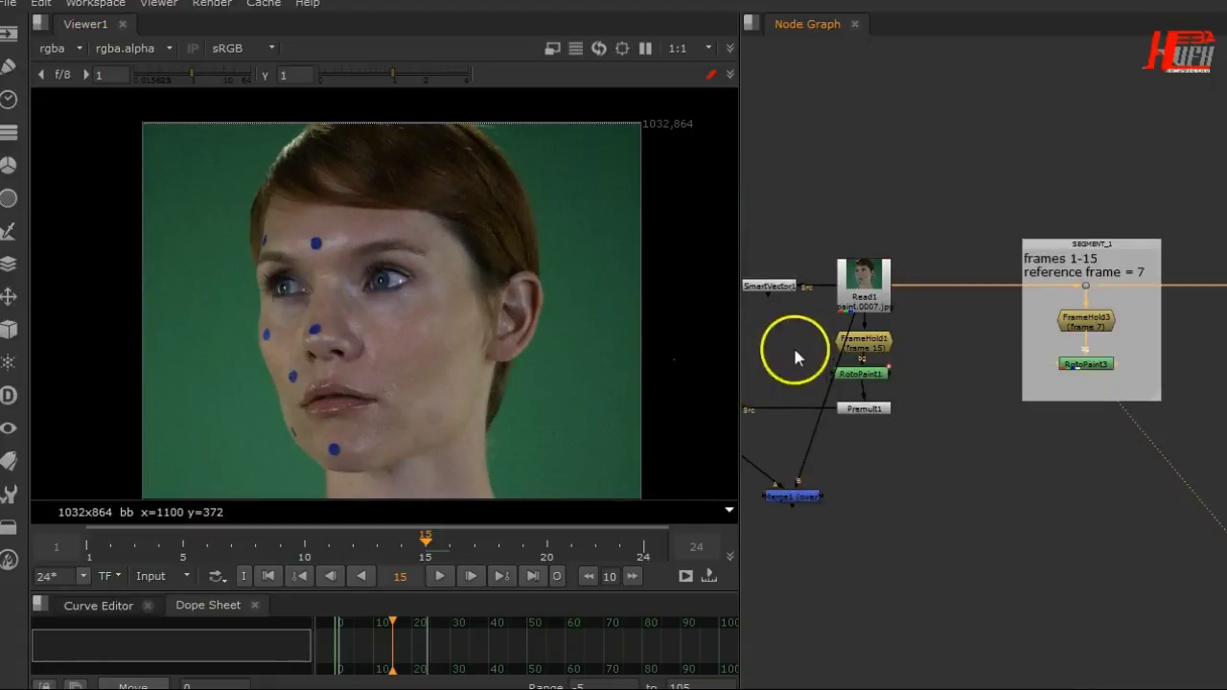
{"action": "middle_click_drag", "start_coordinate": [794, 351], "coordinate": [891, 349]}
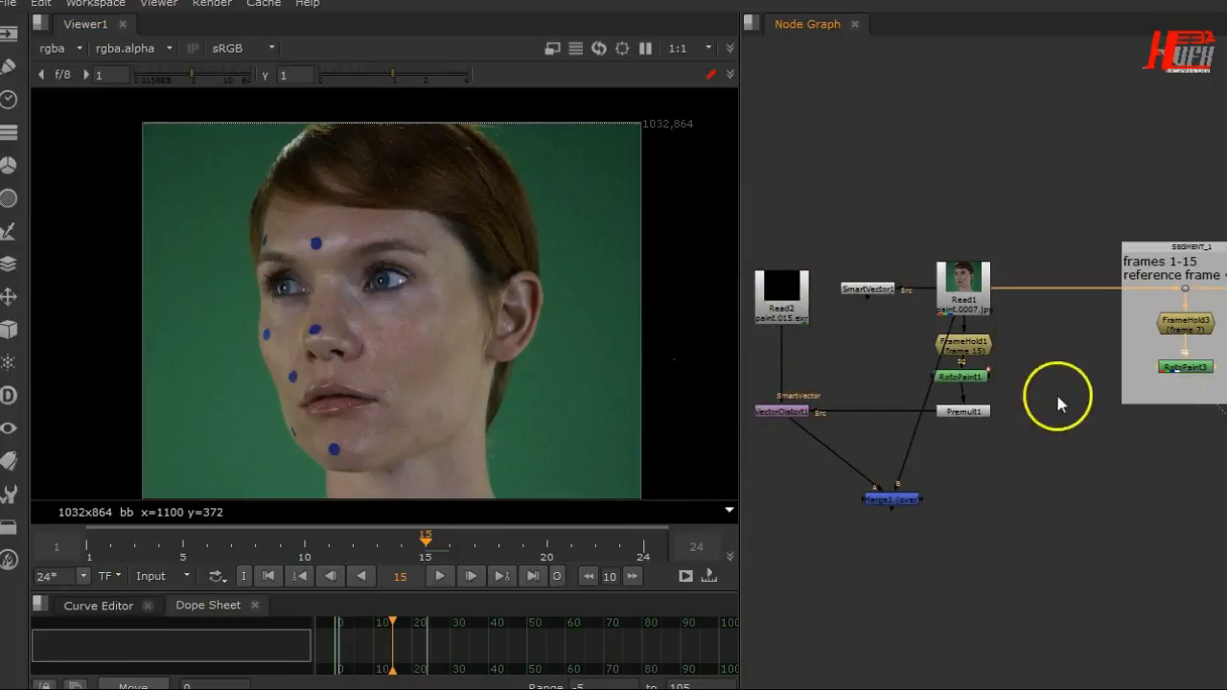
Frame SEGMENT_1's nodes up close, then pan over to SEGMENT_2
{"action": "middle_click_drag", "start_coordinate": [1055, 397], "coordinate": [883, 403]}
{"action": "scroll", "coordinate": [1000, 400], "scroll_direction": "up", "scroll_amount": 3}
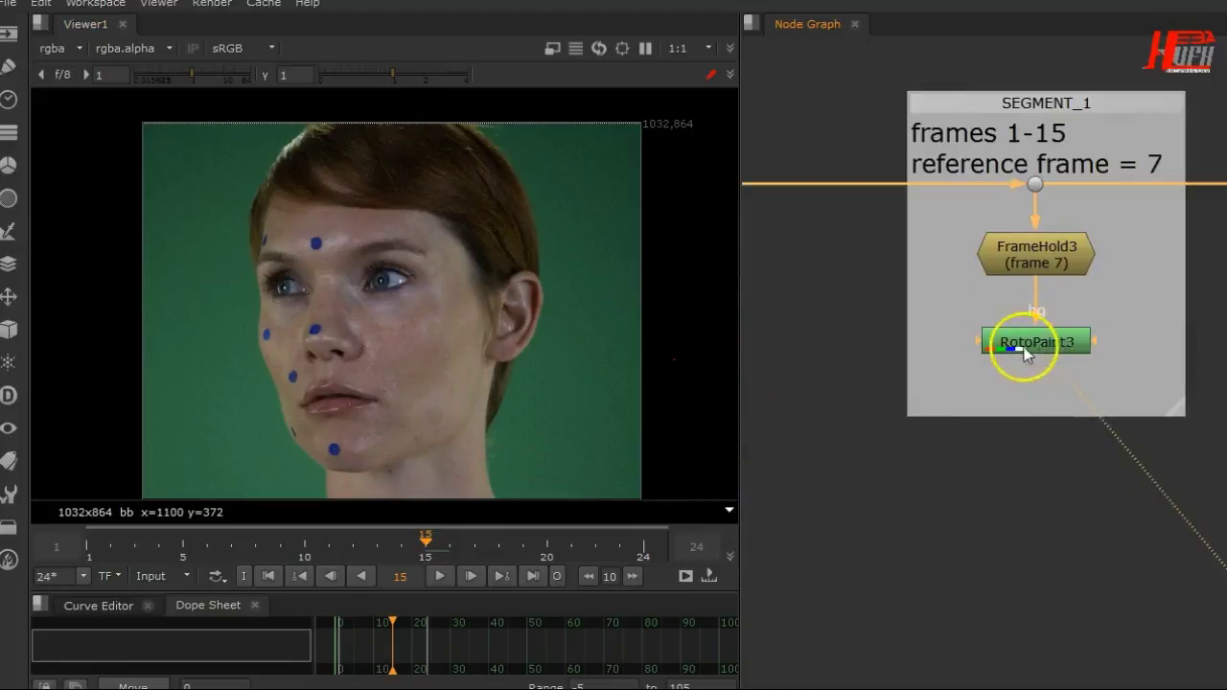
{"action": "middle_click_drag", "start_coordinate": [1019, 355], "coordinate": [971, 432]}
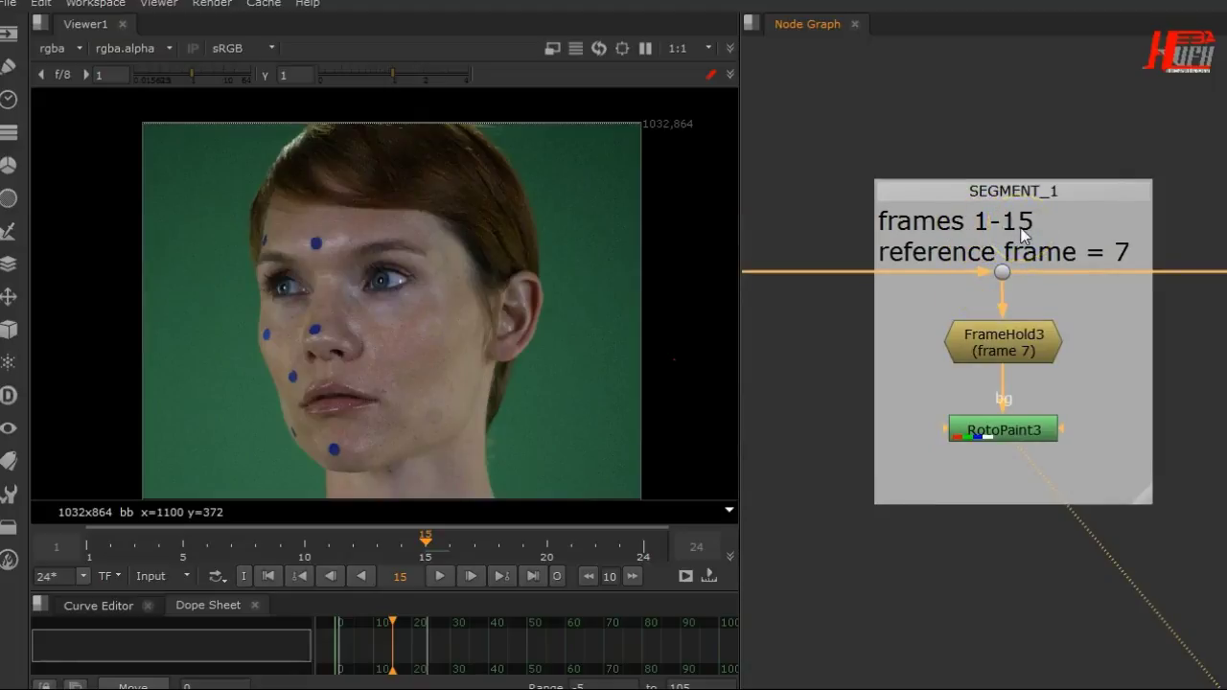
{"action": "left_click", "coordinate": [1128, 406]}
{"action": "middle_click_drag", "start_coordinate": [1131, 434], "coordinate": [832, 396]}
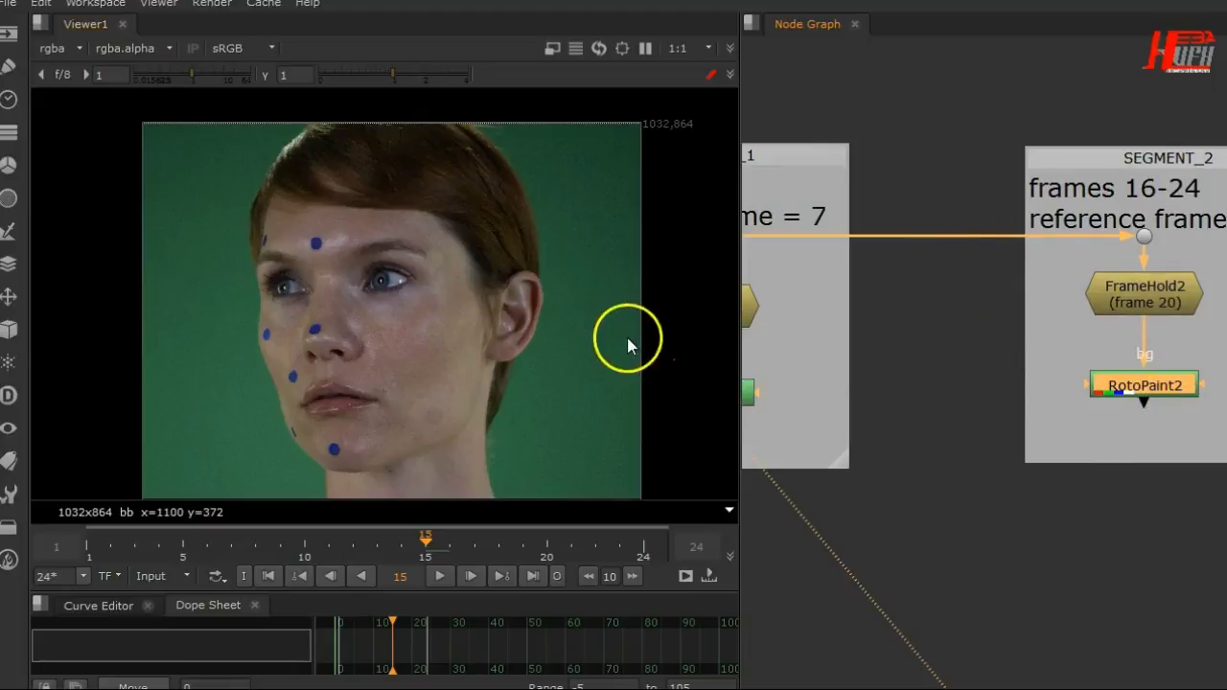
{"action": "scroll", "coordinate": [859, 395], "scroll_direction": "down", "scroll_amount": 6}
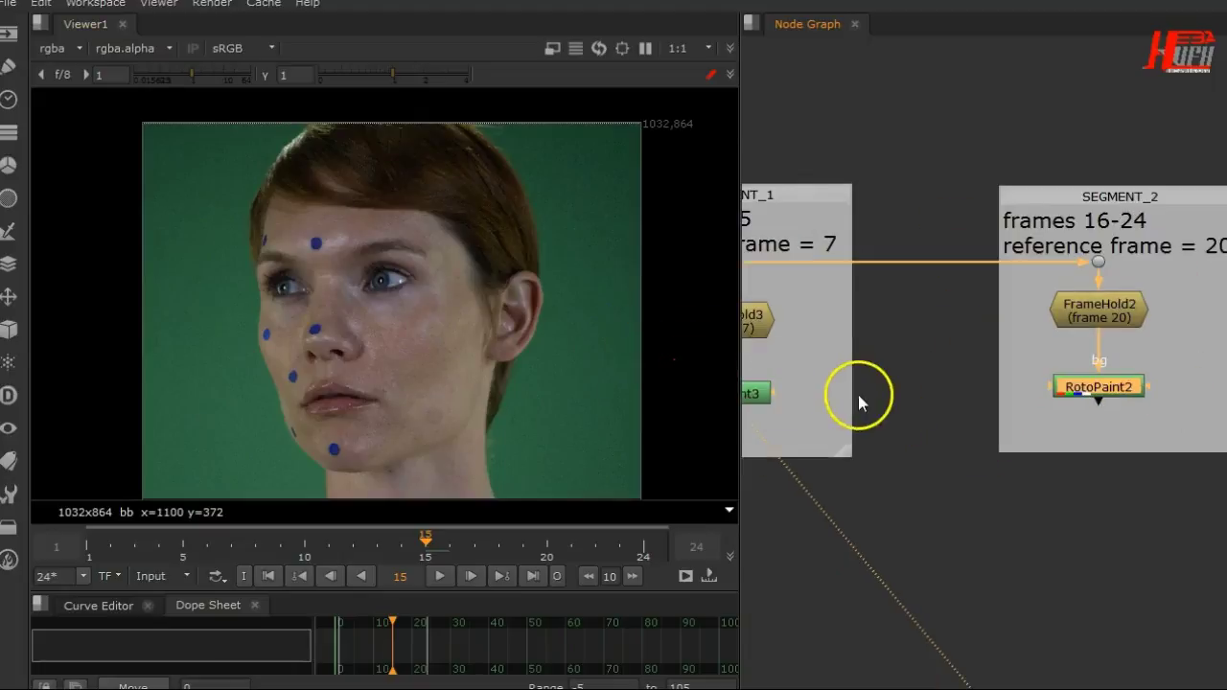
Enlarge the Node Graph panel beside the viewer
{"action": "left_click_drag", "start_coordinate": [740, 402], "coordinate": [417, 359]}
{"action": "middle_click_drag", "start_coordinate": [390, 358], "coordinate": [199, 359]}
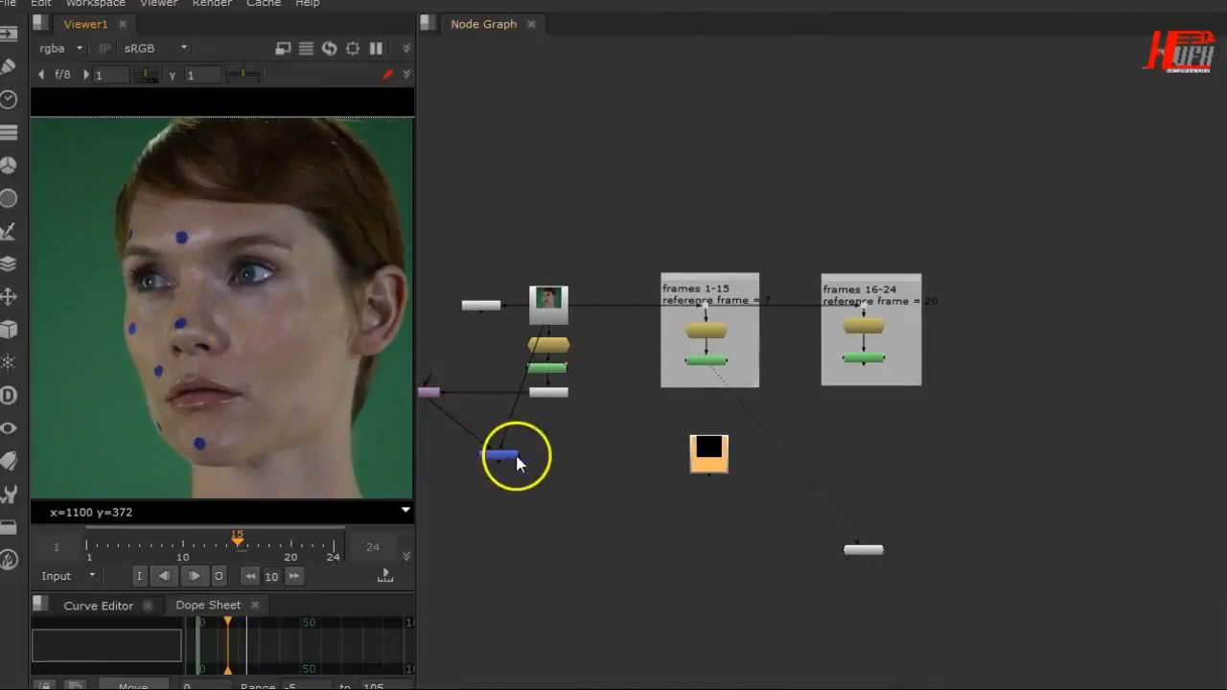
{"action": "scroll", "coordinate": [515, 451], "scroll_direction": "up", "scroll_amount": 8}
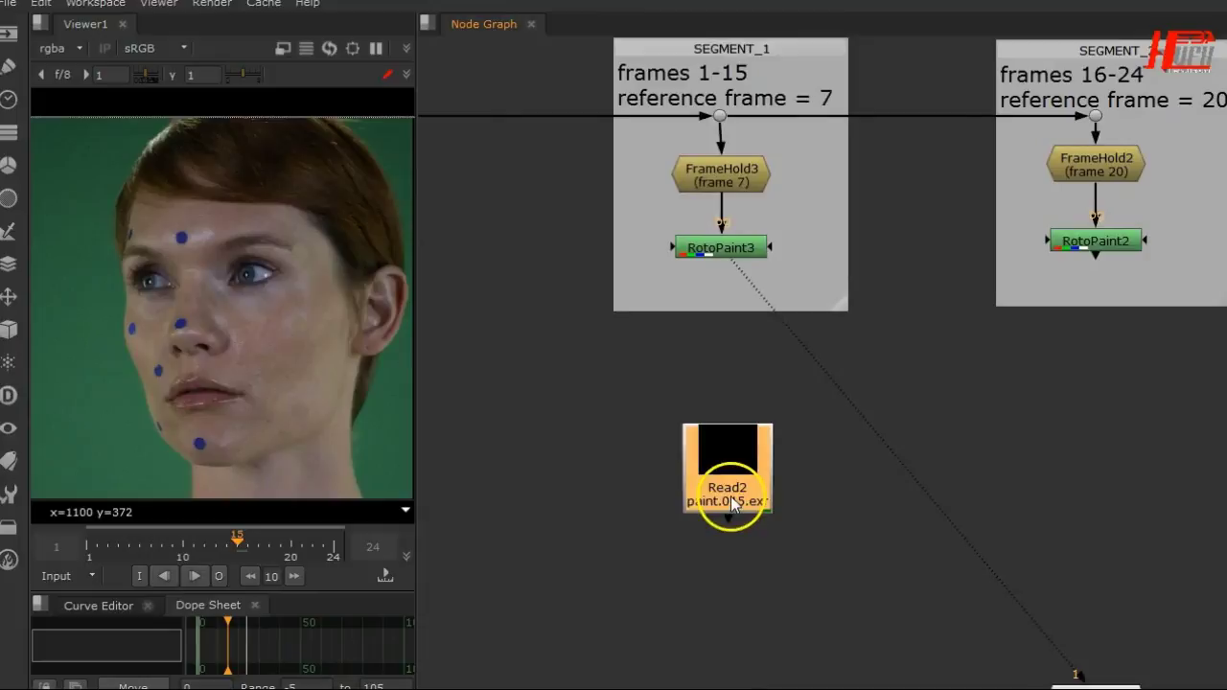
Place Read2 just below the SEGMENT_2 backdrop and Viewer1 below SEGMENT_1
{"action": "left_click_drag", "start_coordinate": [734, 503], "coordinate": [567, 445]}
{"action": "middle_click_drag", "start_coordinate": [600, 444], "coordinate": [838, 471]}
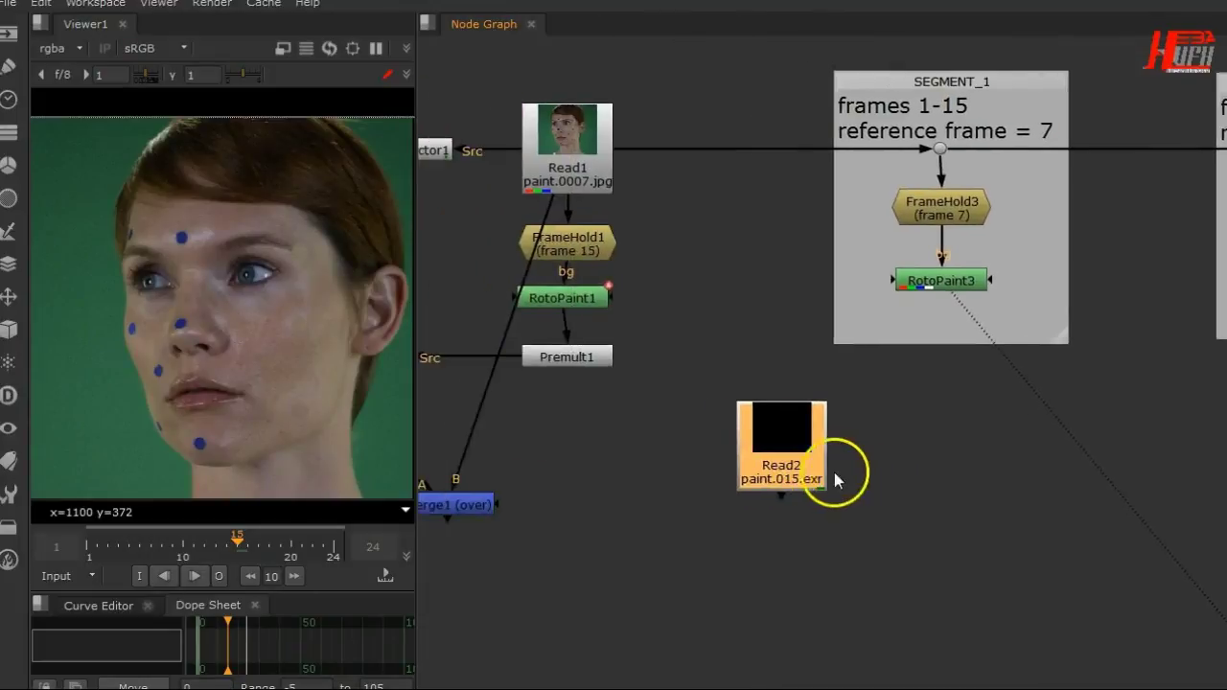
{"action": "scroll", "coordinate": [671, 465], "scroll_direction": "down", "scroll_amount": 3}
{"action": "left_click_drag", "start_coordinate": [776, 460], "coordinate": [1040, 435]}
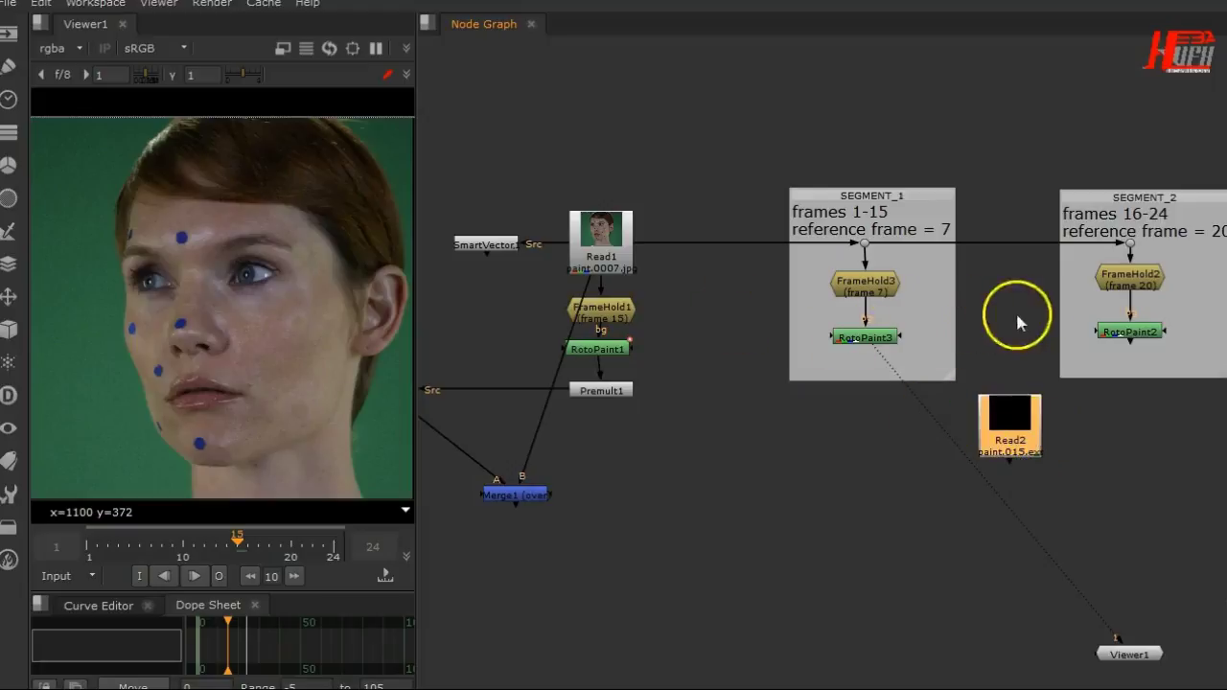
{"action": "left_click_drag", "start_coordinate": [1022, 443], "coordinate": [1024, 470]}
{"action": "left_click_drag", "start_coordinate": [1112, 653], "coordinate": [869, 635]}
{"action": "middle_click_drag", "start_coordinate": [731, 579], "coordinate": [851, 574]}
Detach VectorDistort from Premult1 and place it under the first segment's RotoPaint
{"action": "left_click_drag", "start_coordinate": [487, 380], "coordinate": [658, 378]}
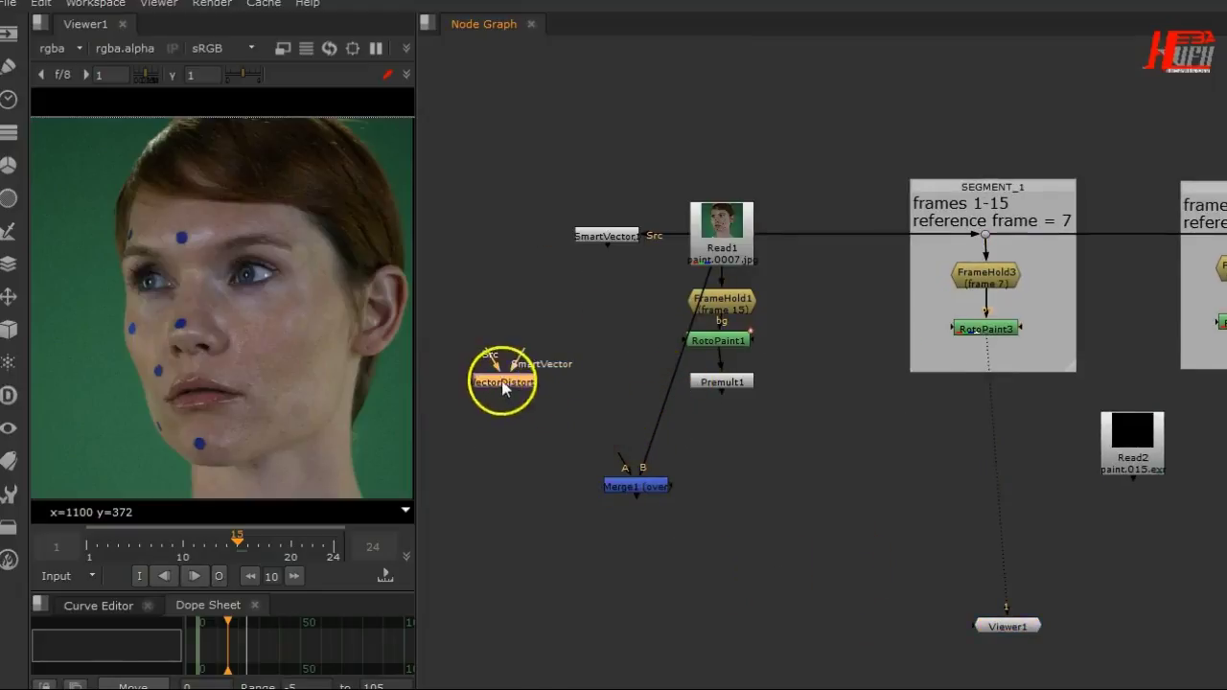
{"action": "left_click_drag", "start_coordinate": [502, 381], "coordinate": [1010, 473]}
{"action": "middle_click_drag", "start_coordinate": [907, 485], "coordinate": [779, 480]}
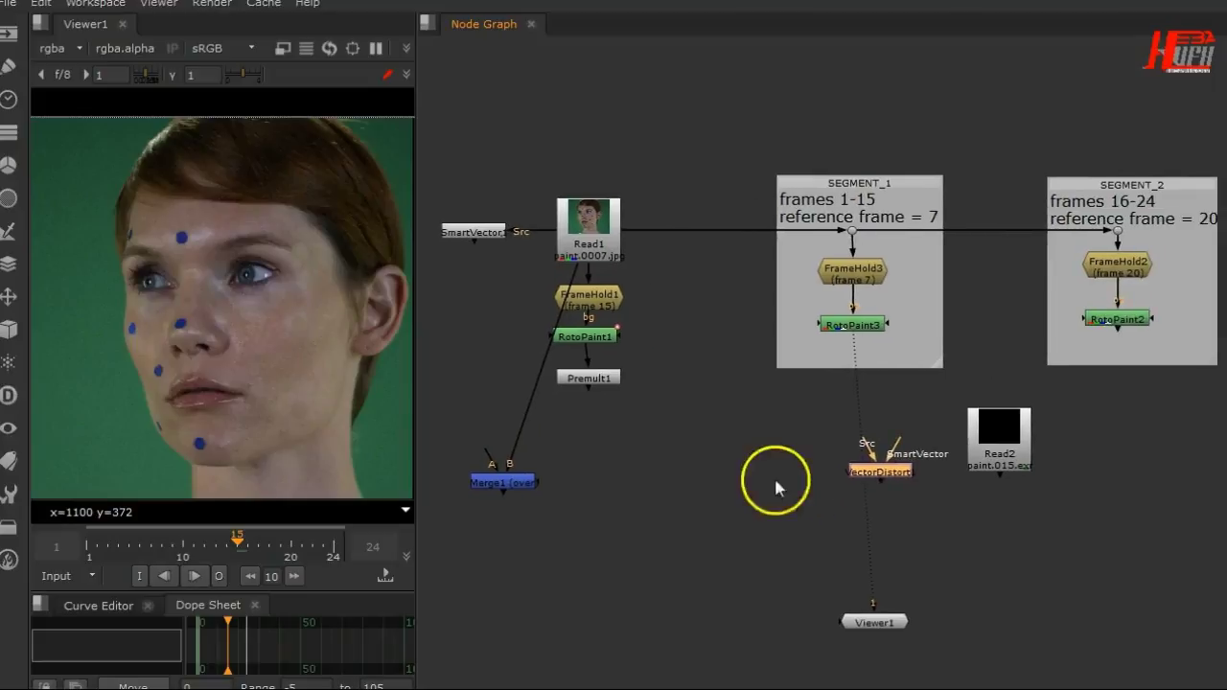
Move the Viewer node to the lower left and select the VectorDistort node
{"action": "left_click_drag", "start_coordinate": [865, 606], "coordinate": [745, 566]}
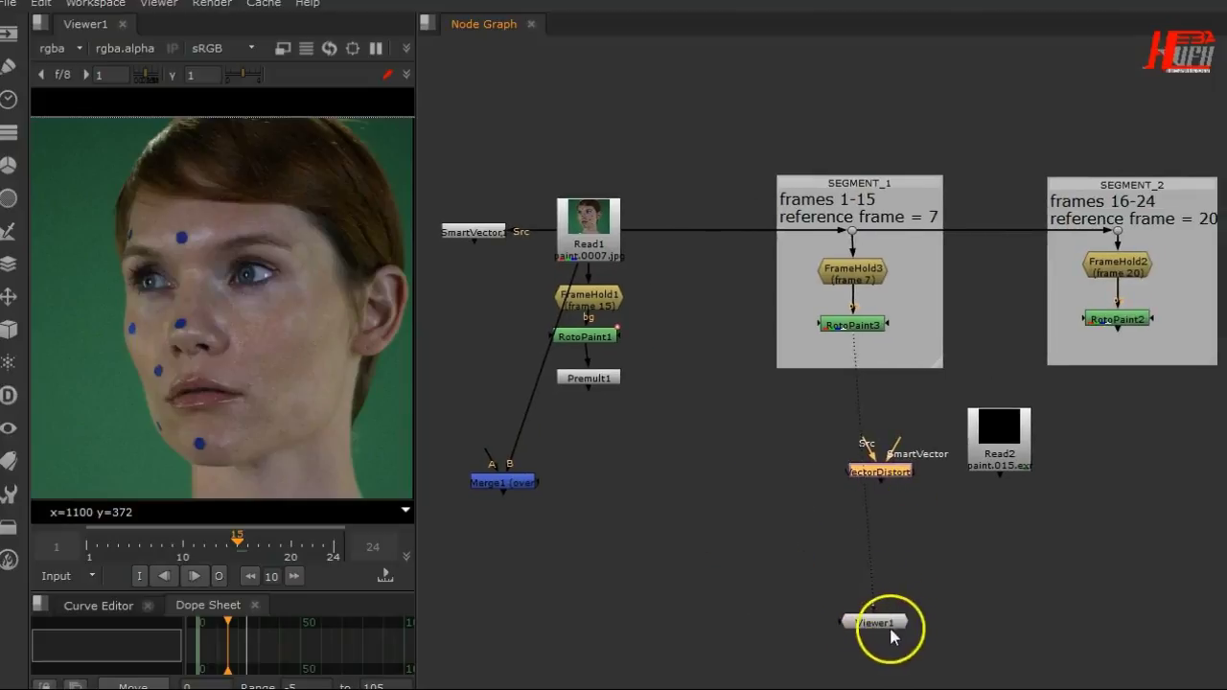
{"action": "left_click_drag", "start_coordinate": [897, 631], "coordinate": [675, 548]}
{"action": "middle_click_drag", "start_coordinate": [973, 561], "coordinate": [854, 594]}
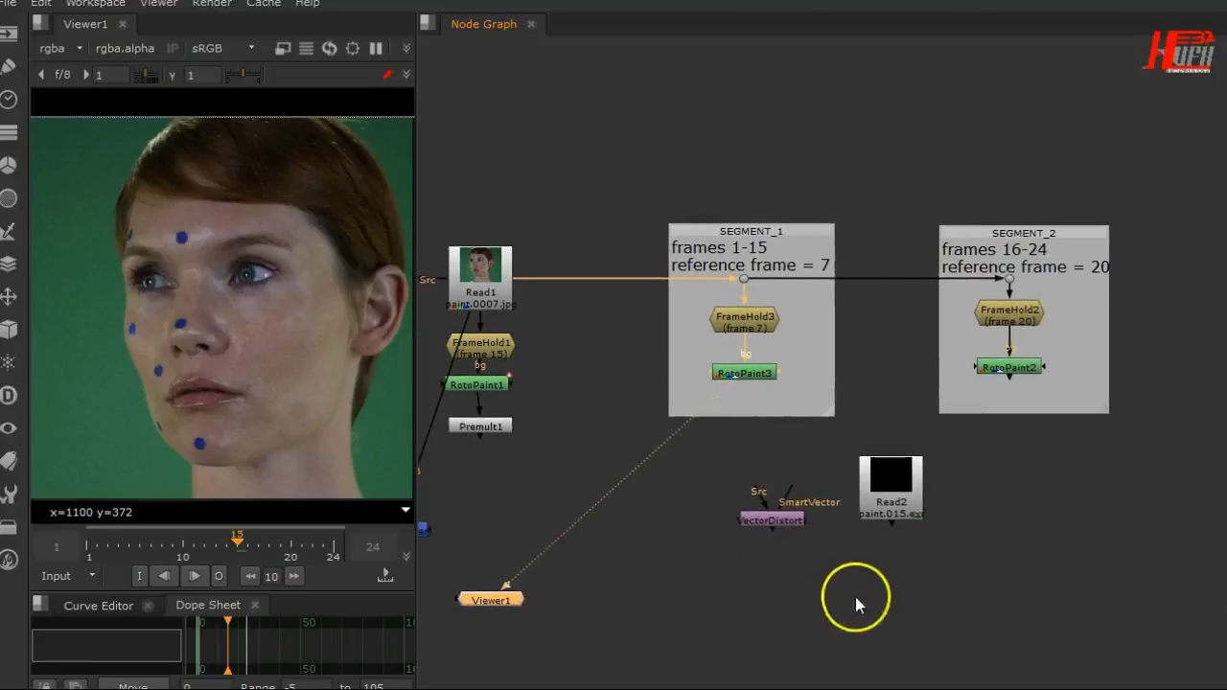
{"action": "left_click", "coordinate": [794, 523]}
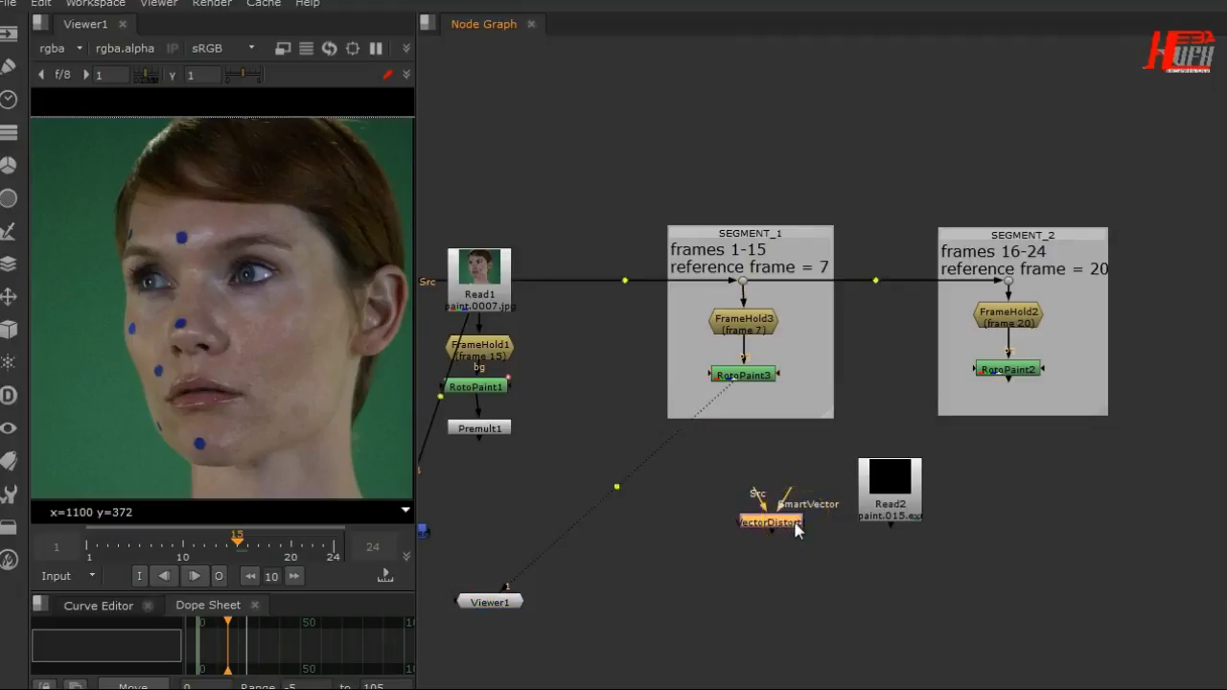
Paste a duplicate VectorDistort and place it right of Read2
{"action": "double_click", "coordinate": [795, 525]}
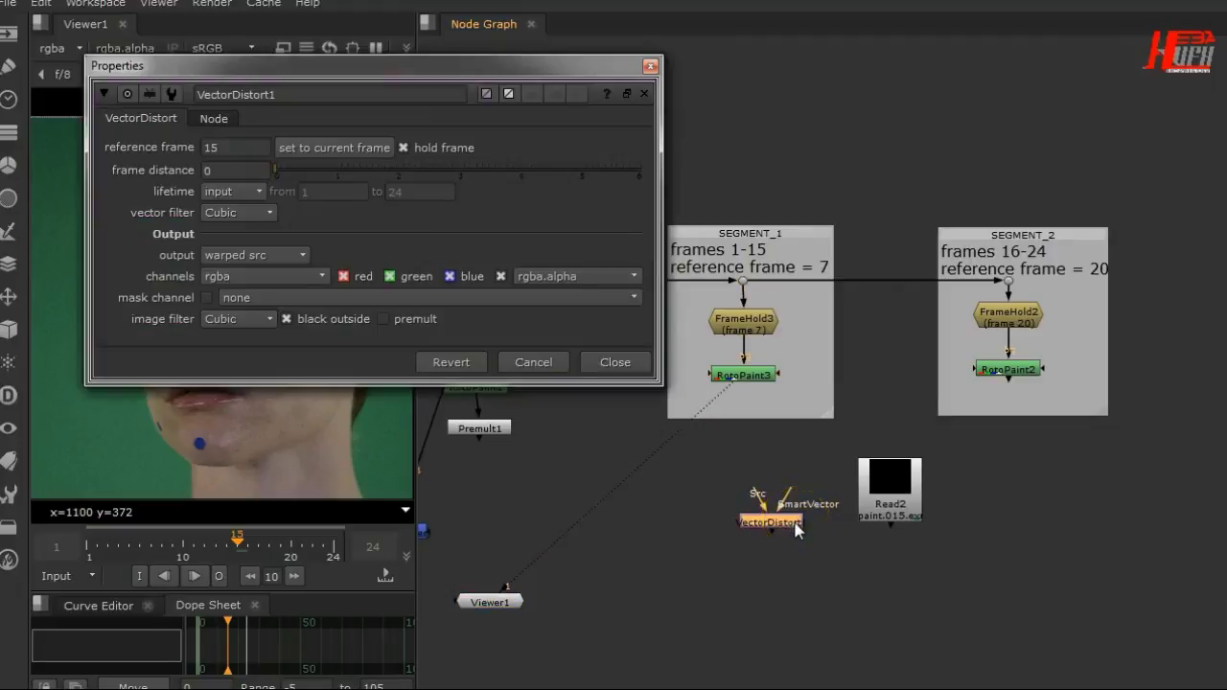
{"action": "left_click", "coordinate": [855, 616]}
{"action": "key", "text": "ctrl+v"}
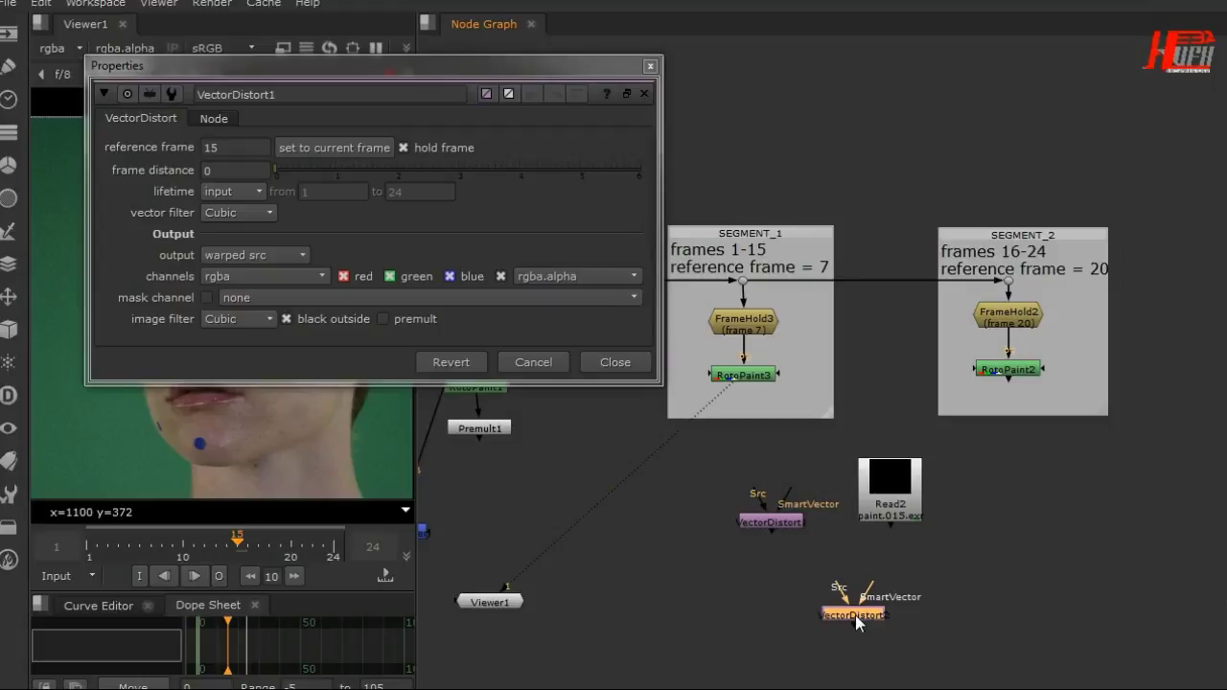
{"action": "left_click", "coordinate": [650, 65]}
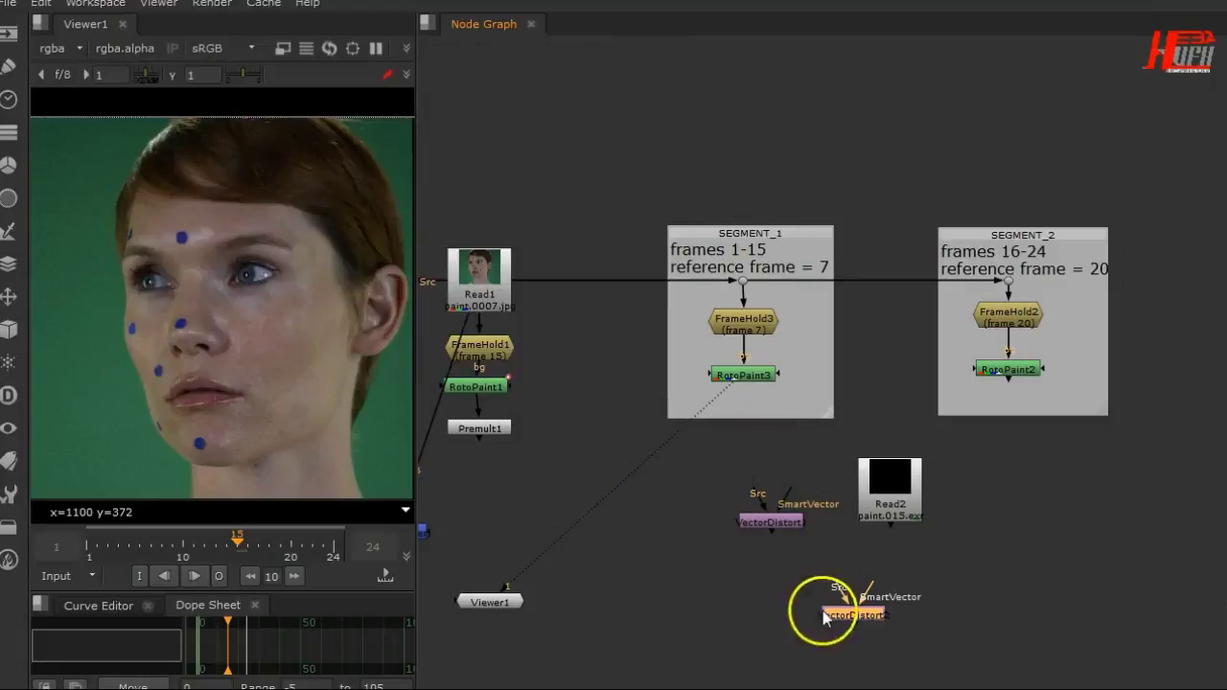
{"action": "left_click_drag", "start_coordinate": [832, 619], "coordinate": [986, 494]}
Feed Read2's smart vectors into both VectorDistorts and connect VectorDistort2 to RotoPaint2
{"action": "left_click_drag", "start_coordinate": [786, 523], "coordinate": [909, 508]}
{"action": "left_click_drag", "start_coordinate": [764, 509], "coordinate": [748, 374]}
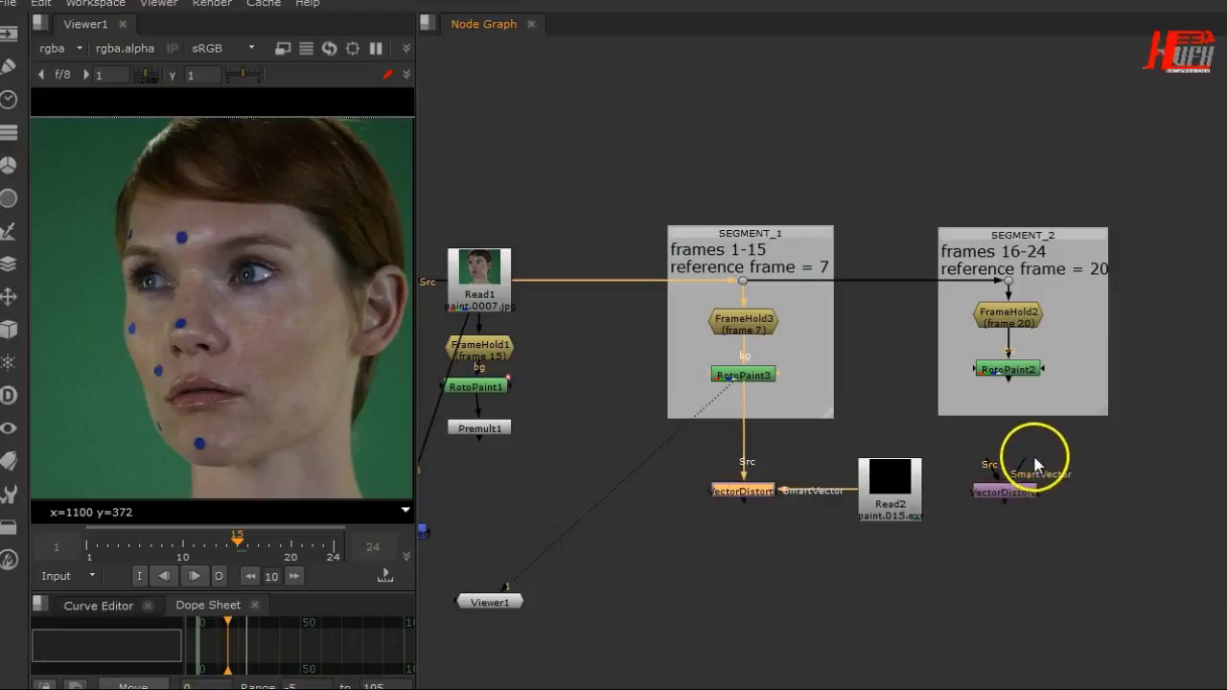
{"action": "left_click_drag", "start_coordinate": [1035, 460], "coordinate": [904, 486]}
{"action": "left_click_drag", "start_coordinate": [989, 472], "coordinate": [1008, 375]}
{"action": "left_click", "coordinate": [1003, 490]}
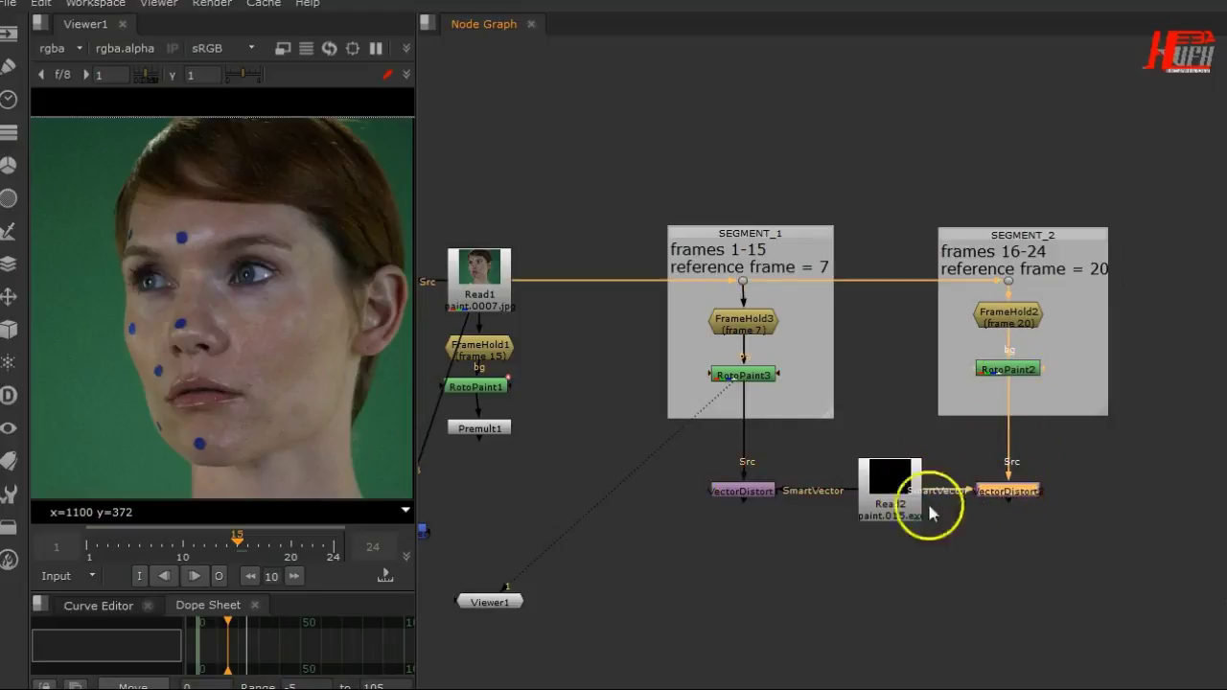
{"action": "scroll", "coordinate": [742, 335], "scroll_direction": "up", "scroll_amount": 3}
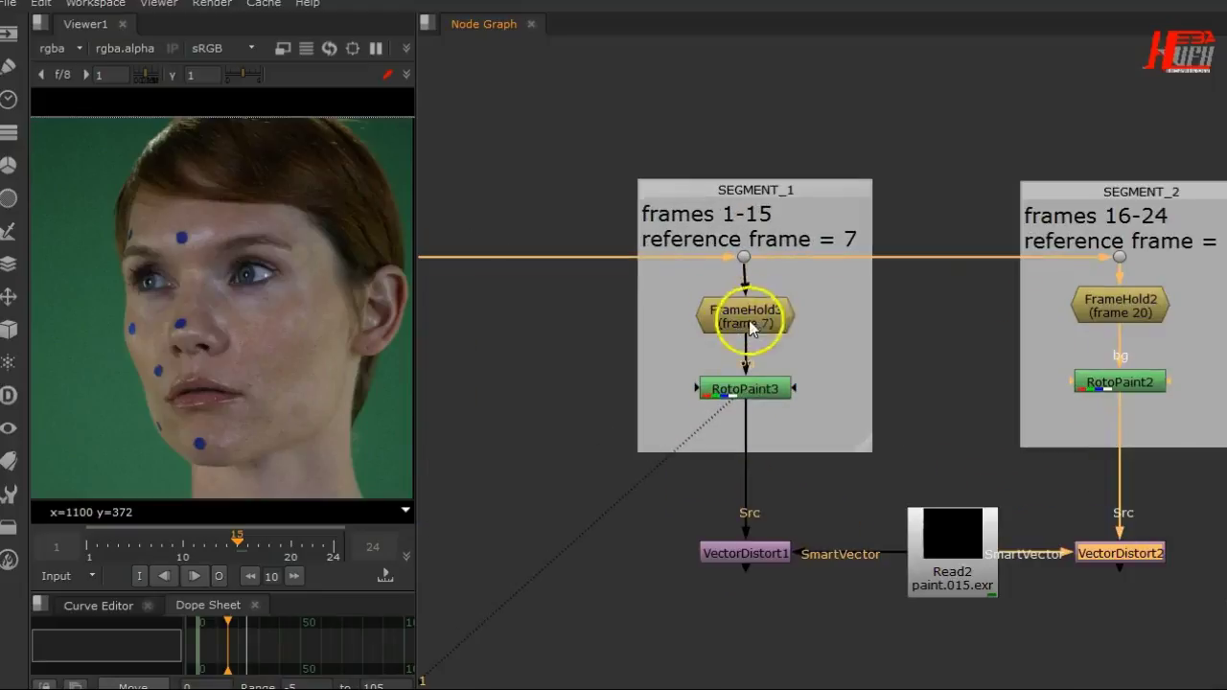
Set VectorDistort1's reference frame to 7
{"action": "double_click", "coordinate": [746, 554]}
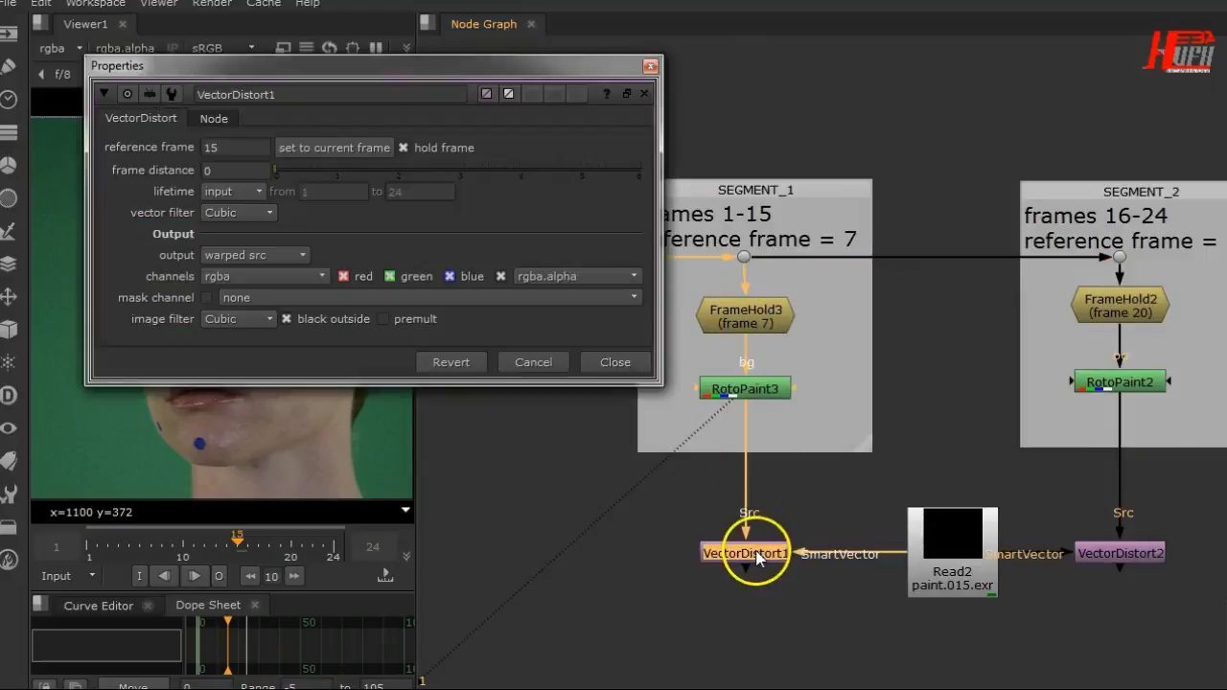
{"action": "double_click", "coordinate": [233, 152]}
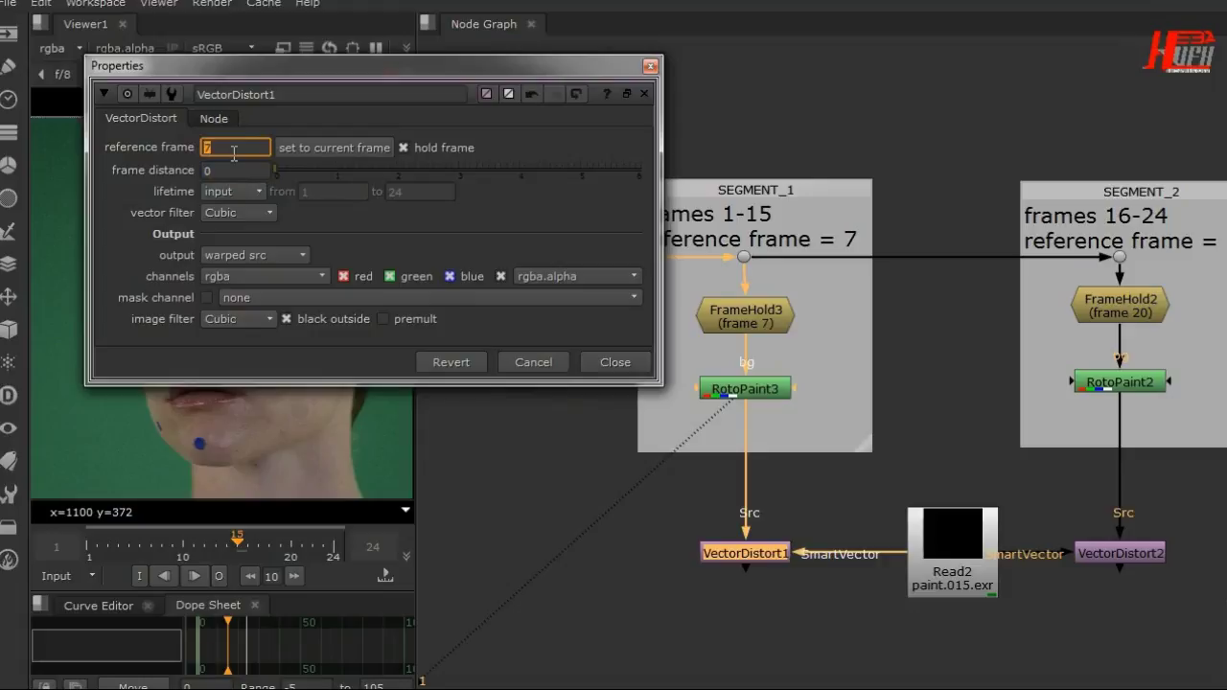
{"action": "type", "text": "7"}
{"action": "left_click", "coordinate": [614, 361]}
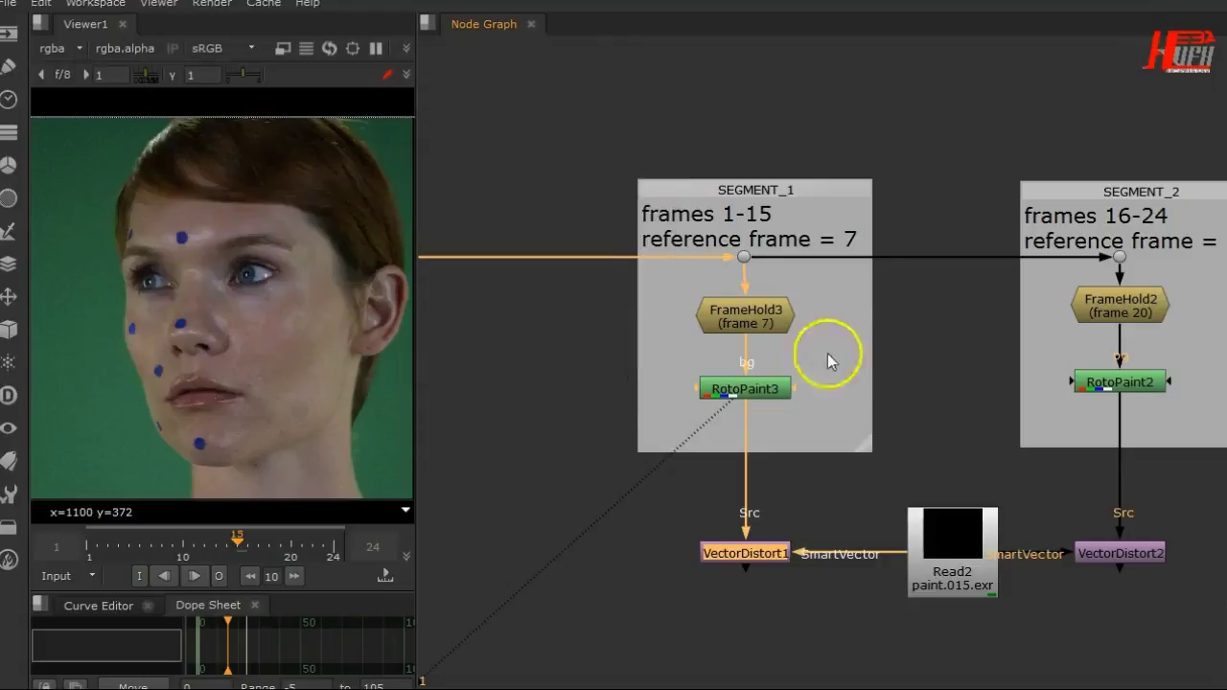
Check FrameHold2's held frame and set VectorDistort2's reference frame to 20
{"action": "double_click", "coordinate": [1094, 317]}
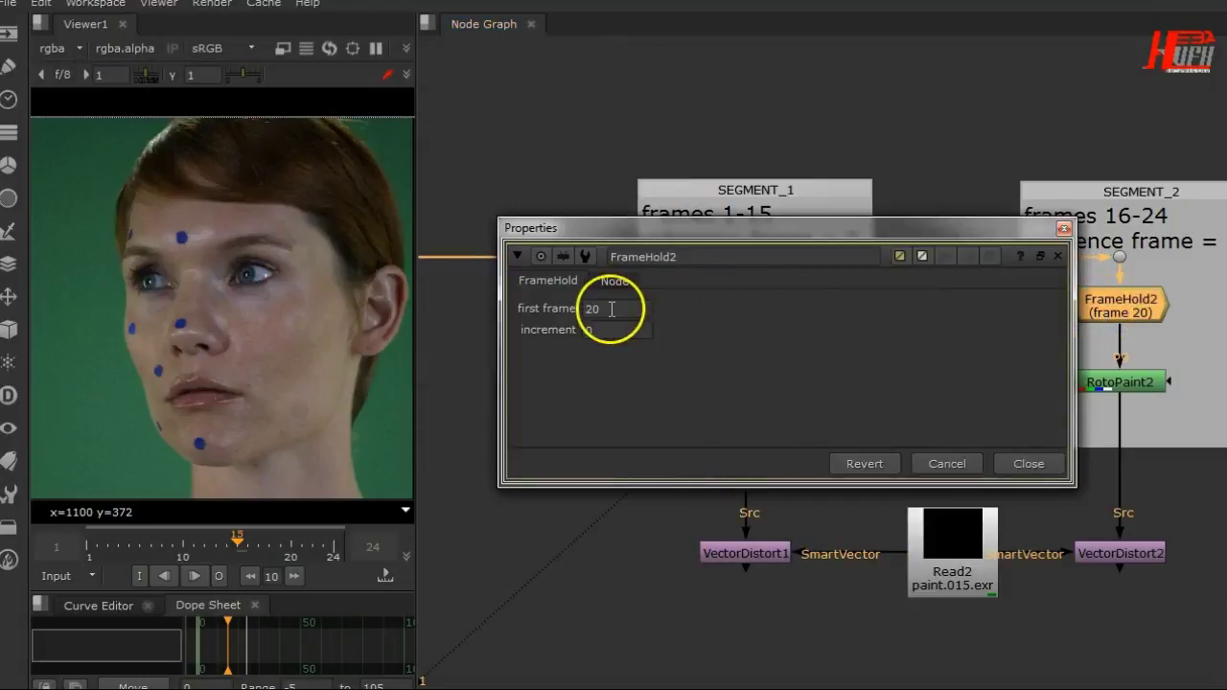
{"action": "left_click", "coordinate": [1041, 468]}
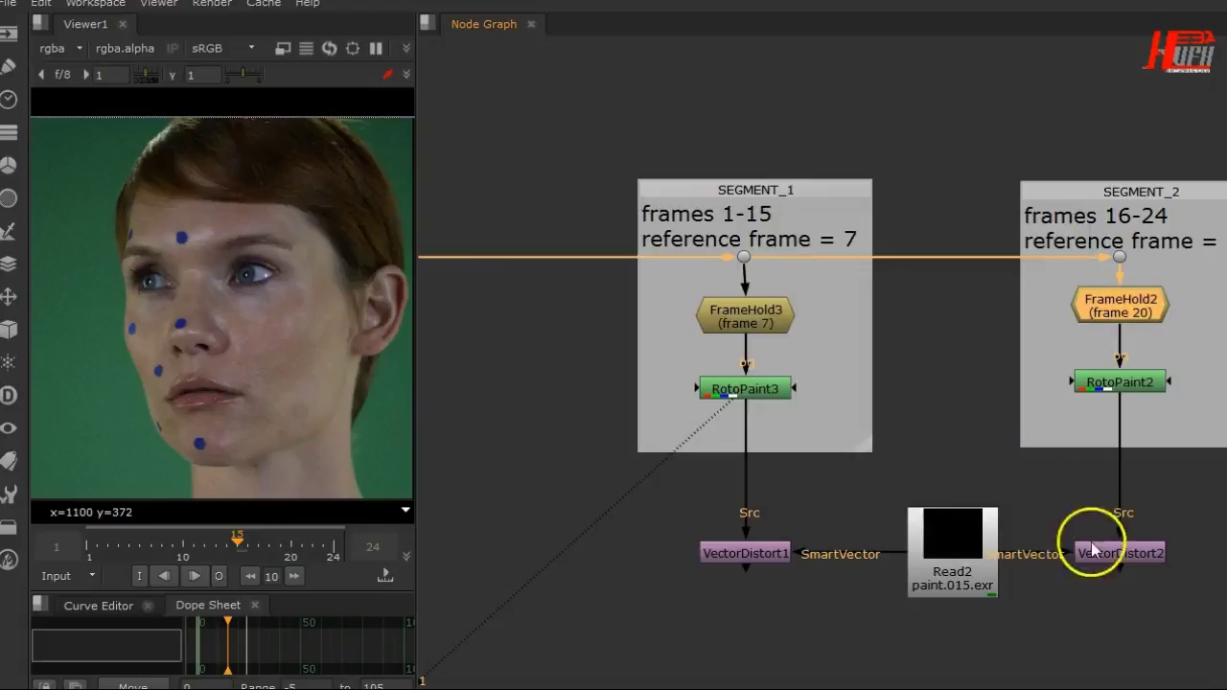
{"action": "double_click", "coordinate": [1102, 553]}
{"action": "double_click", "coordinate": [654, 542]}
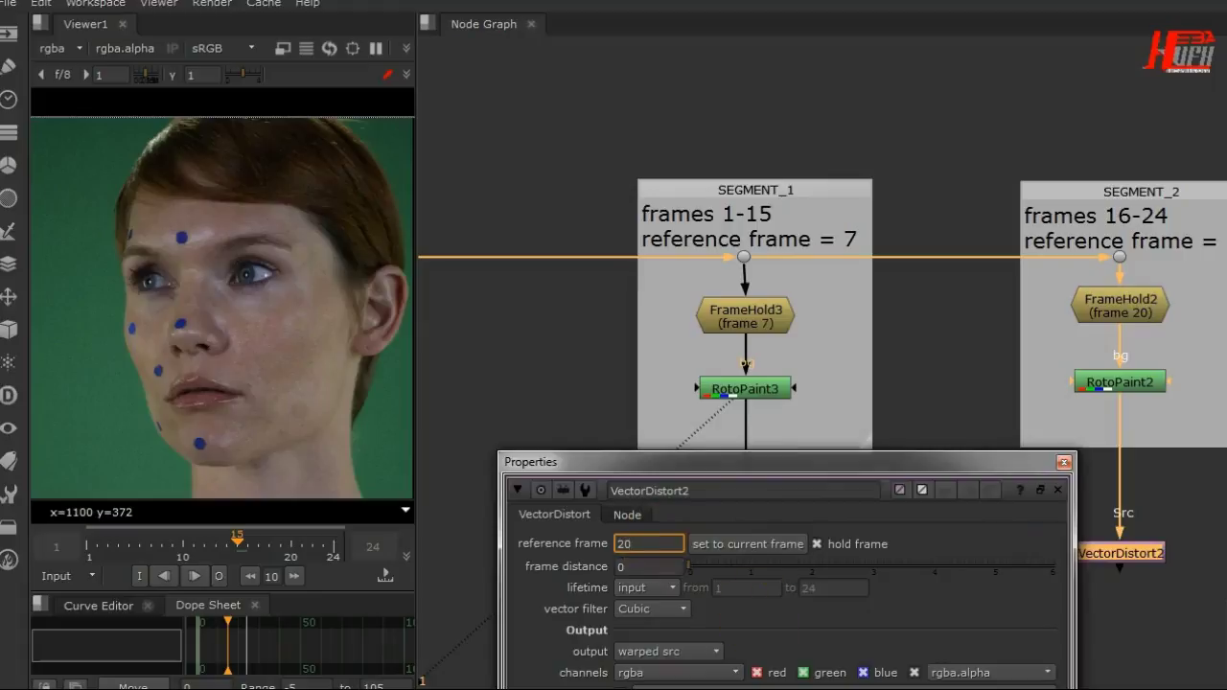
{"action": "left_click_drag", "start_coordinate": [891, 466], "coordinate": [811, 141]}
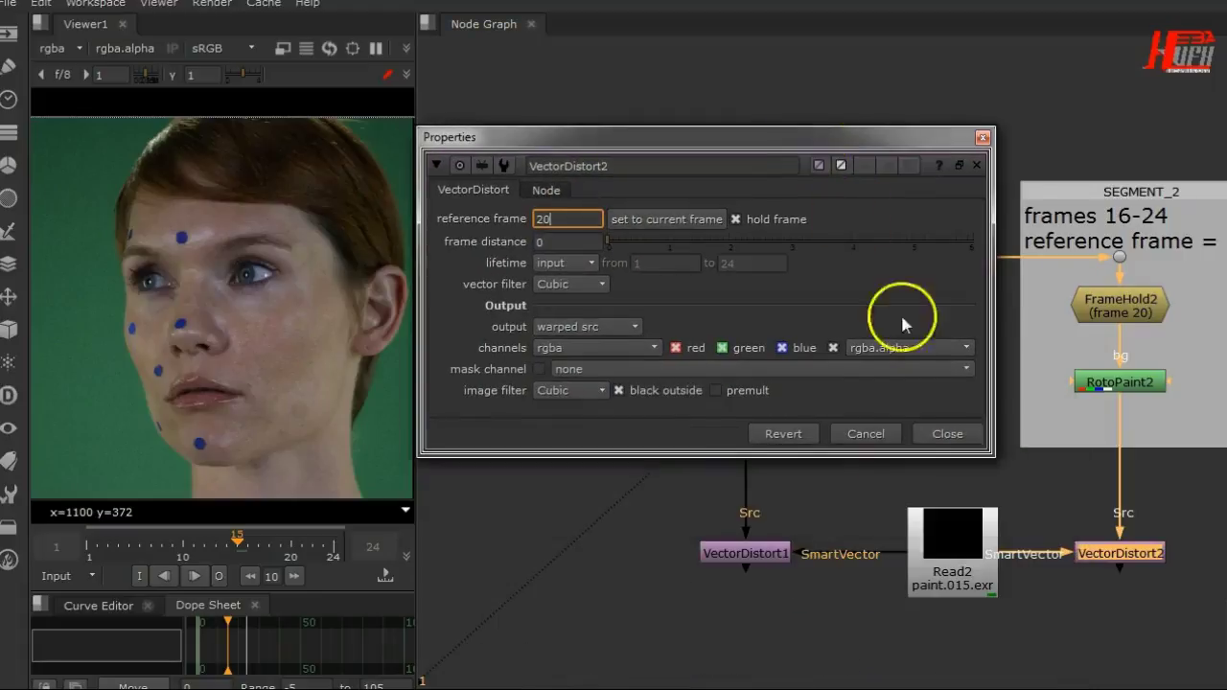
{"action": "left_click", "coordinate": [948, 436]}
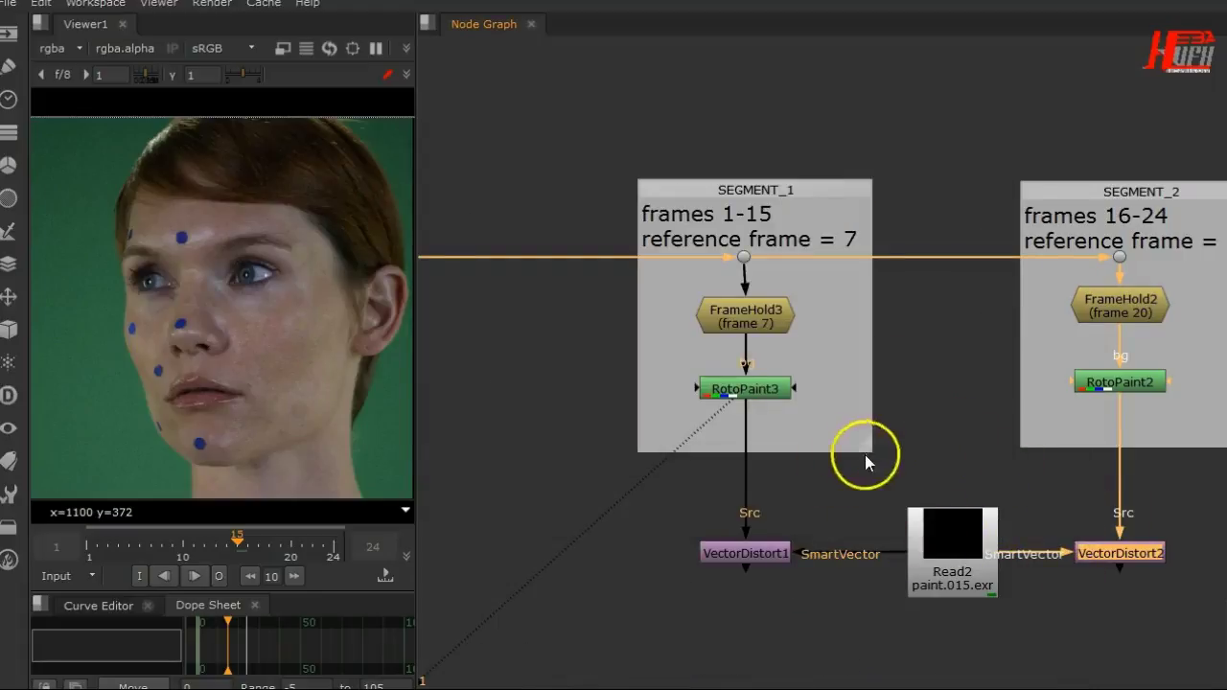
Insert a Premult2 node between RotoPaint3 and VectorDistort1
{"action": "scroll", "coordinate": [850, 440], "scroll_direction": "down", "scroll_amount": 2}
{"action": "scroll", "coordinate": [850, 440], "scroll_direction": "down", "scroll_amount": 1}
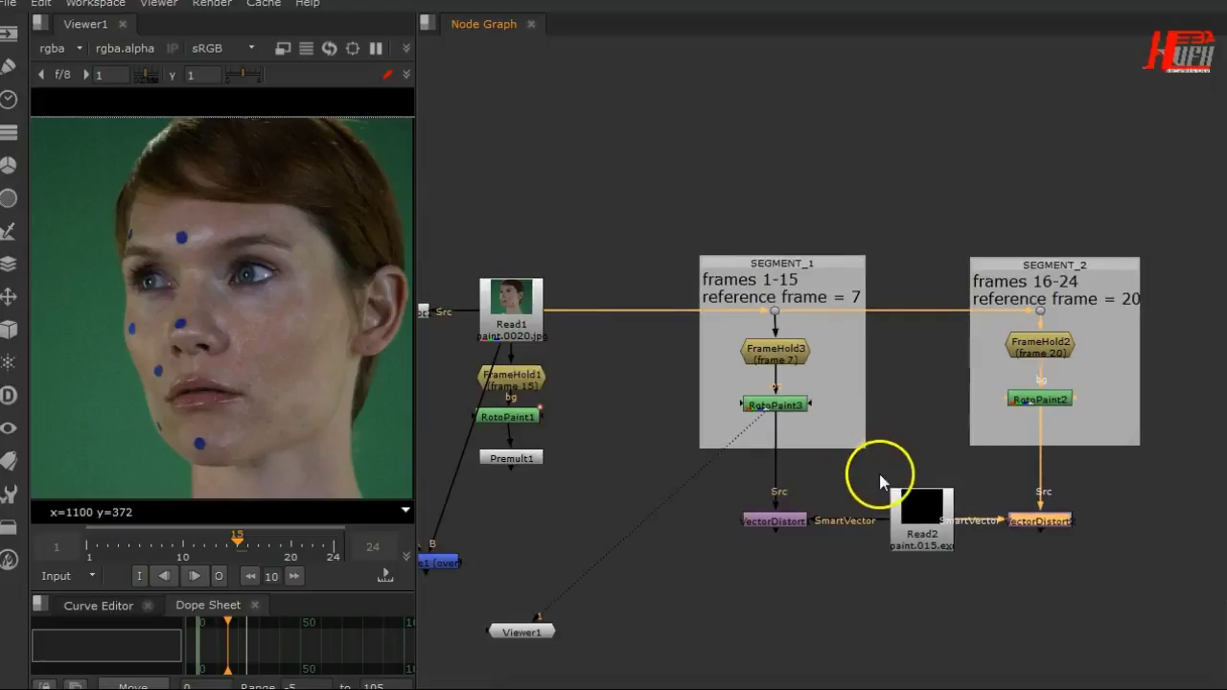
{"action": "middle_click_drag", "start_coordinate": [877, 476], "coordinate": [890, 449]}
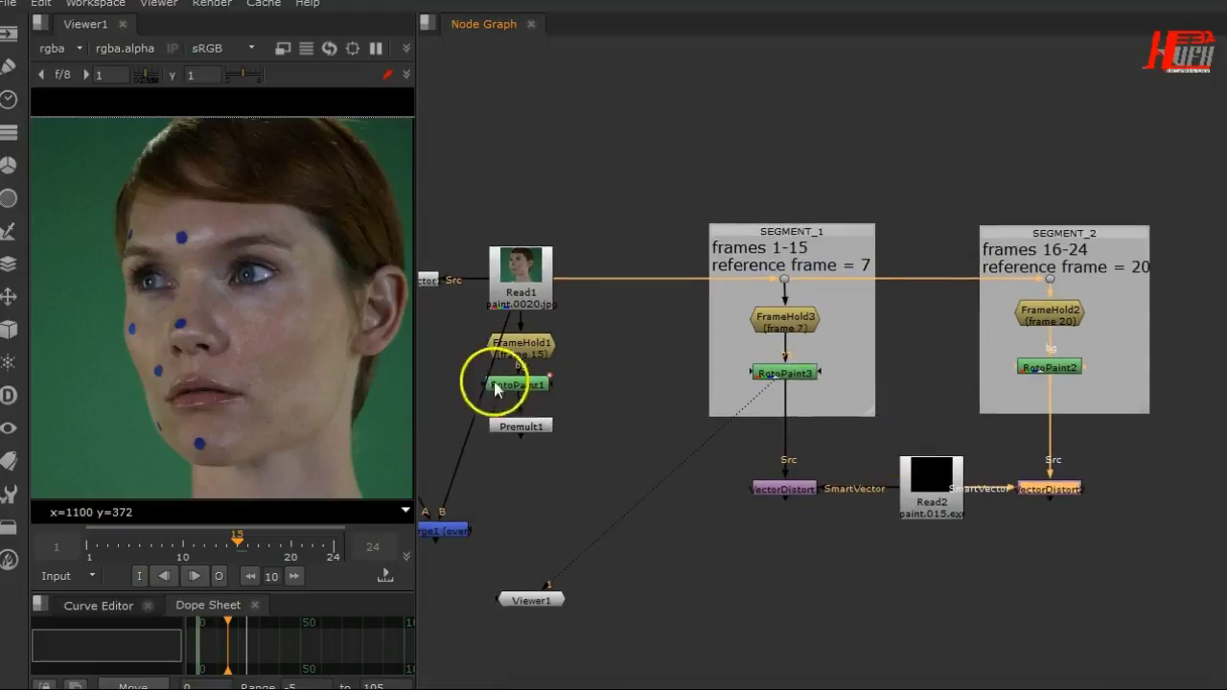
{"action": "left_click", "coordinate": [520, 427]}
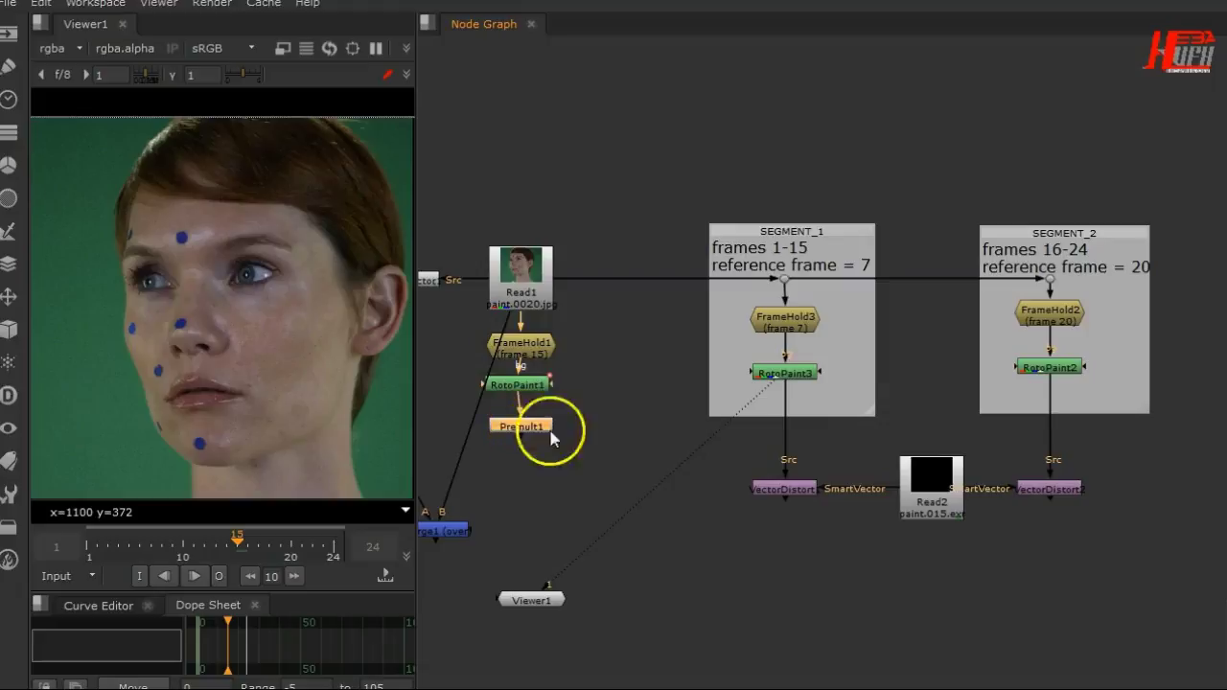
{"action": "left_click", "coordinate": [624, 477]}
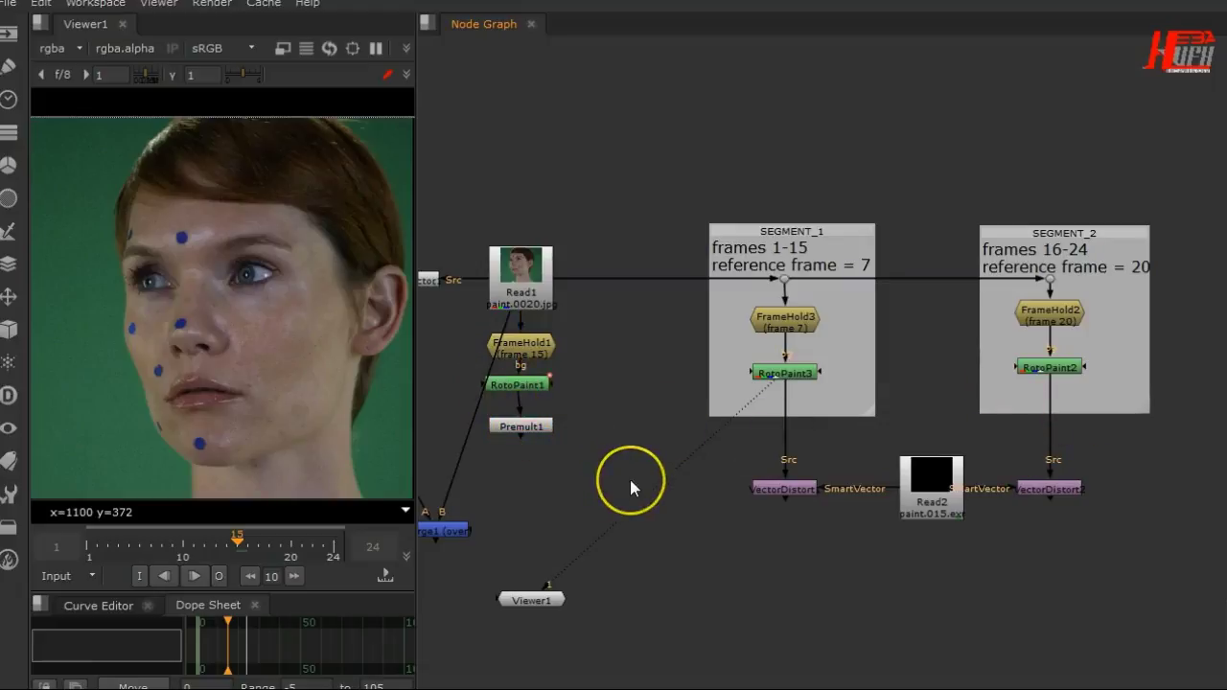
{"action": "key", "text": "Tab"}
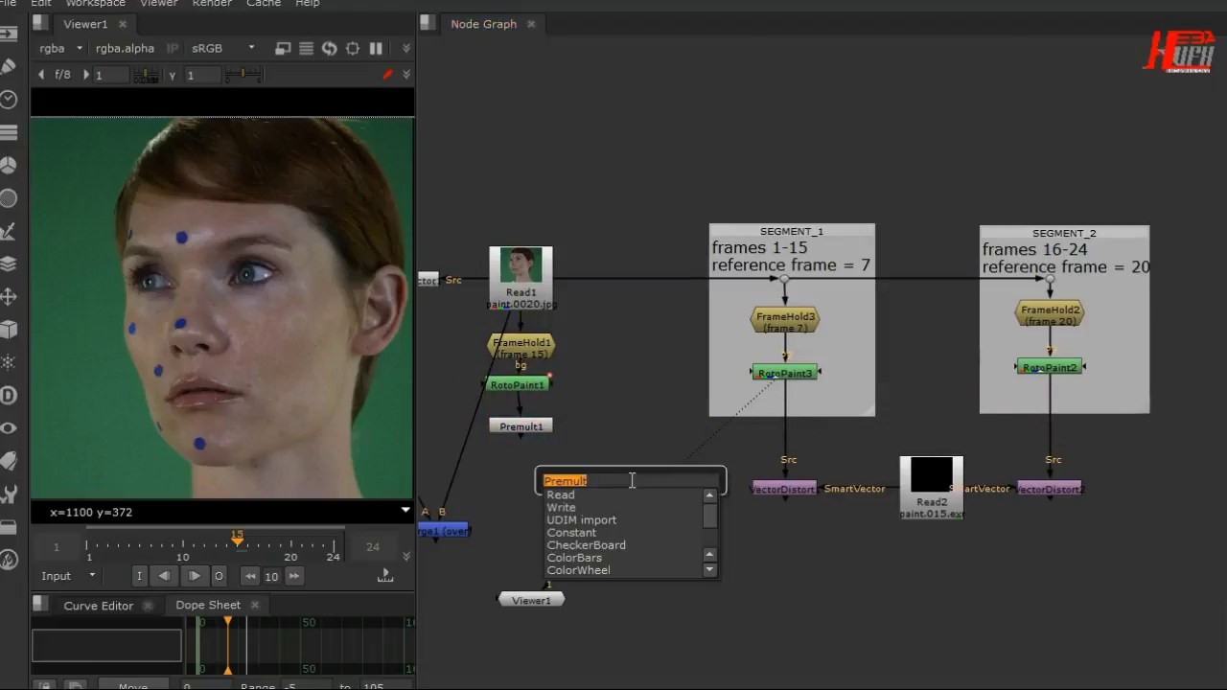
{"action": "key", "text": "Return"}
{"action": "left_click_drag", "start_coordinate": [631, 480], "coordinate": [786, 441]}
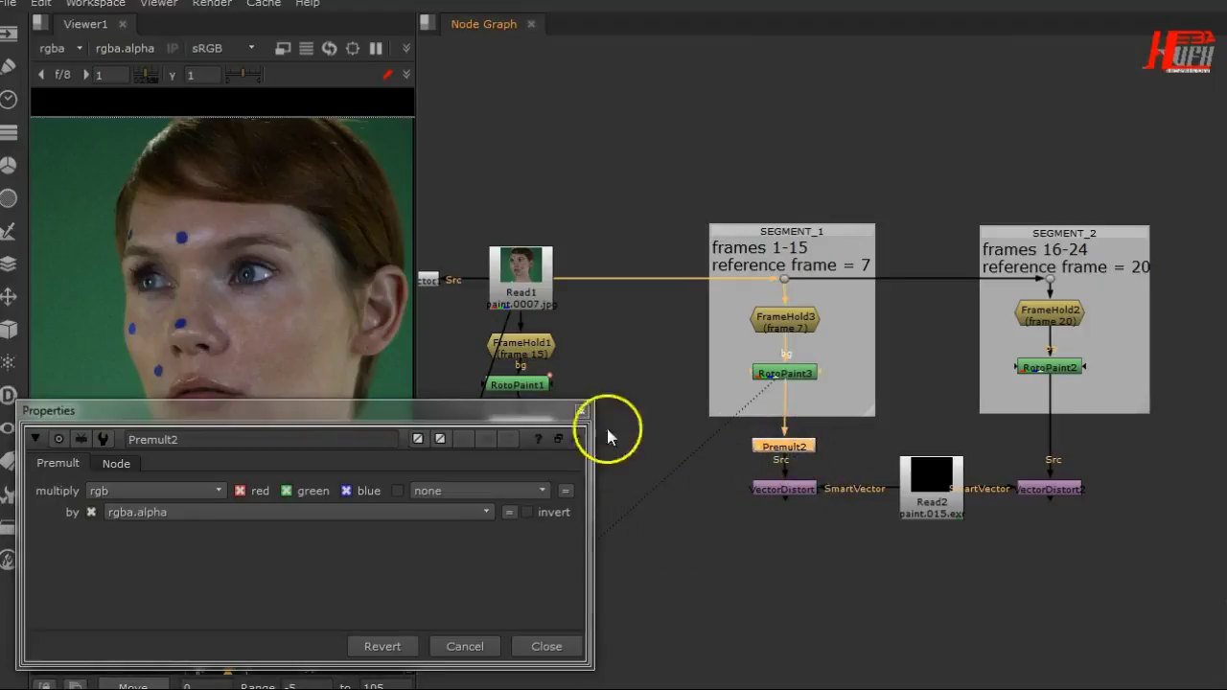
{"action": "left_click", "coordinate": [582, 410]}
{"action": "left_click", "coordinate": [653, 429]}
Insert a Premult3 node between RotoPaint2 and VectorDistort2
{"action": "key", "text": "Tab"}
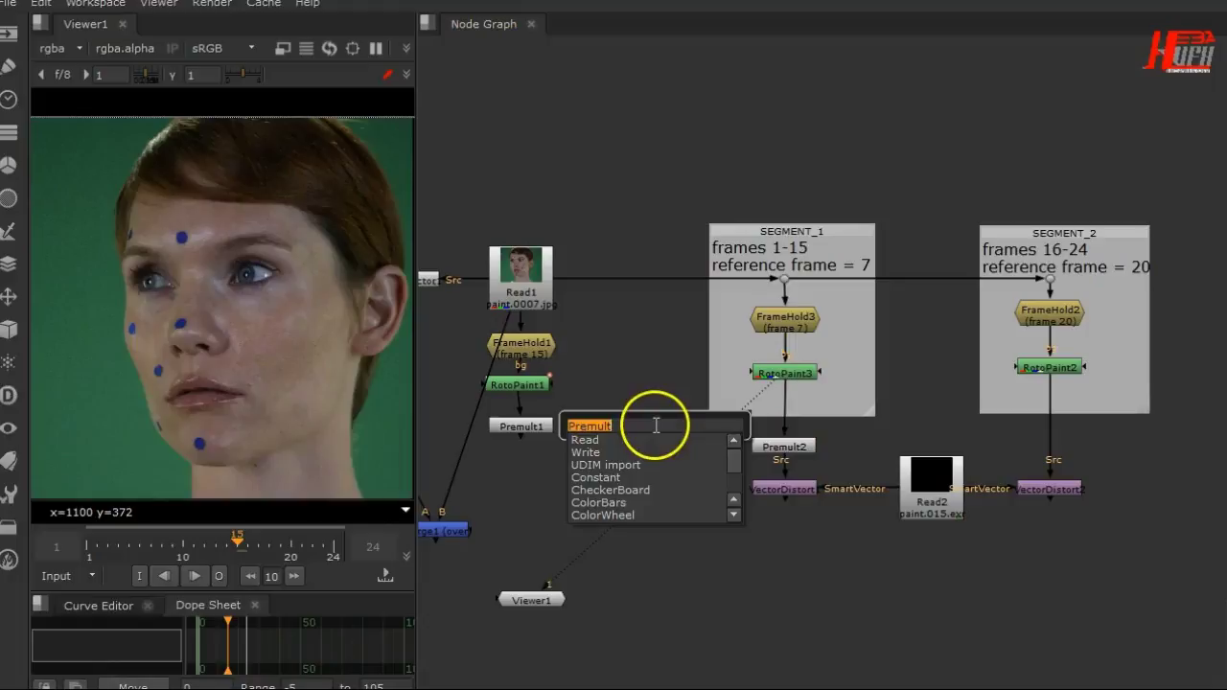
{"action": "key", "text": "Return"}
{"action": "left_click_drag", "start_coordinate": [655, 424], "coordinate": [1062, 451]}
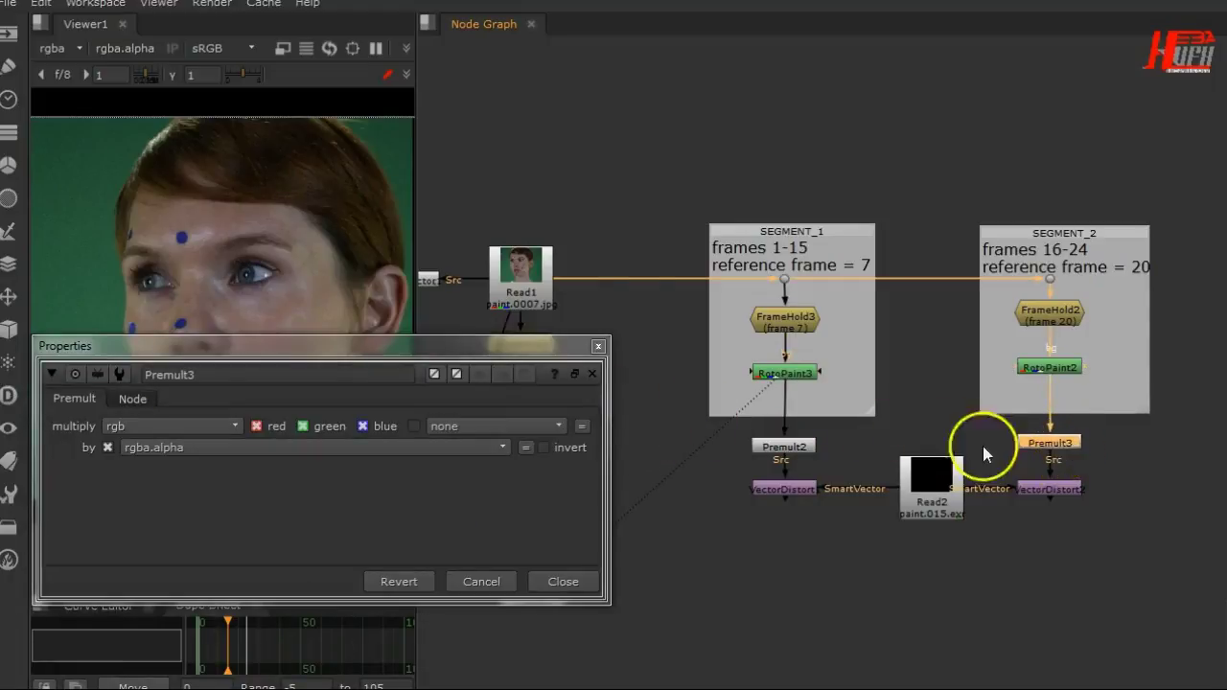
{"action": "left_click", "coordinate": [598, 347]}
{"action": "left_click", "coordinate": [792, 492]}
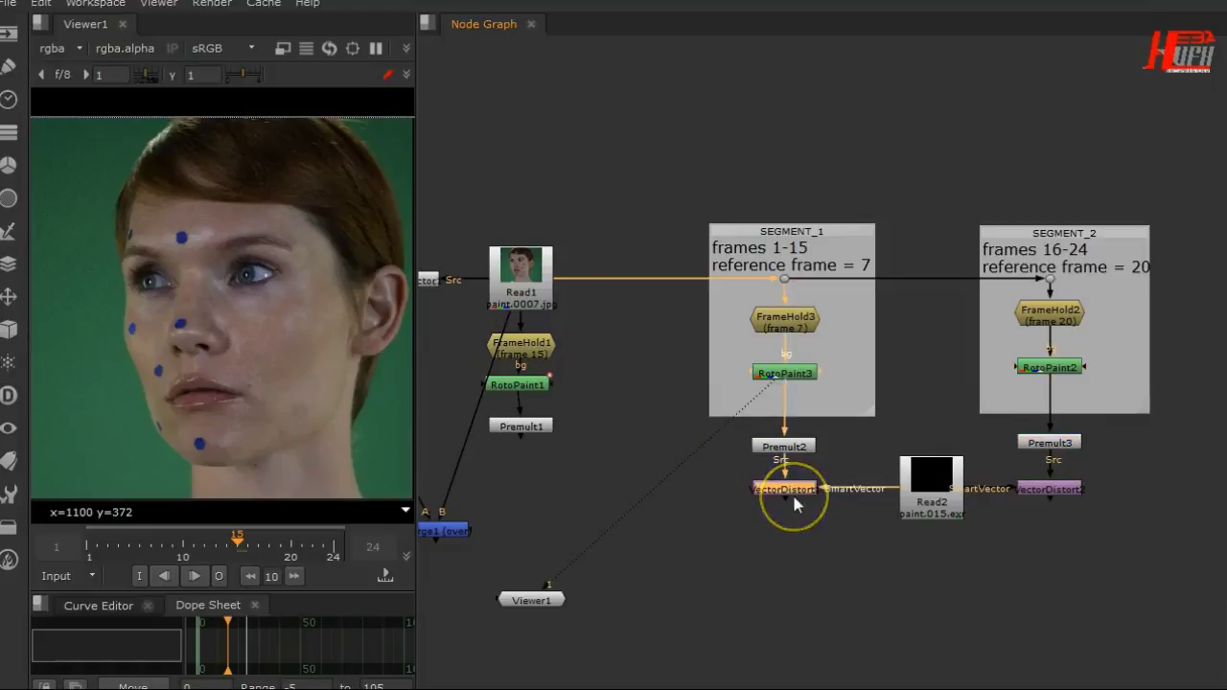
View VectorDistort1's output, then VectorDistort2's warped patches on black, and deselect
{"action": "key", "text": "1"}
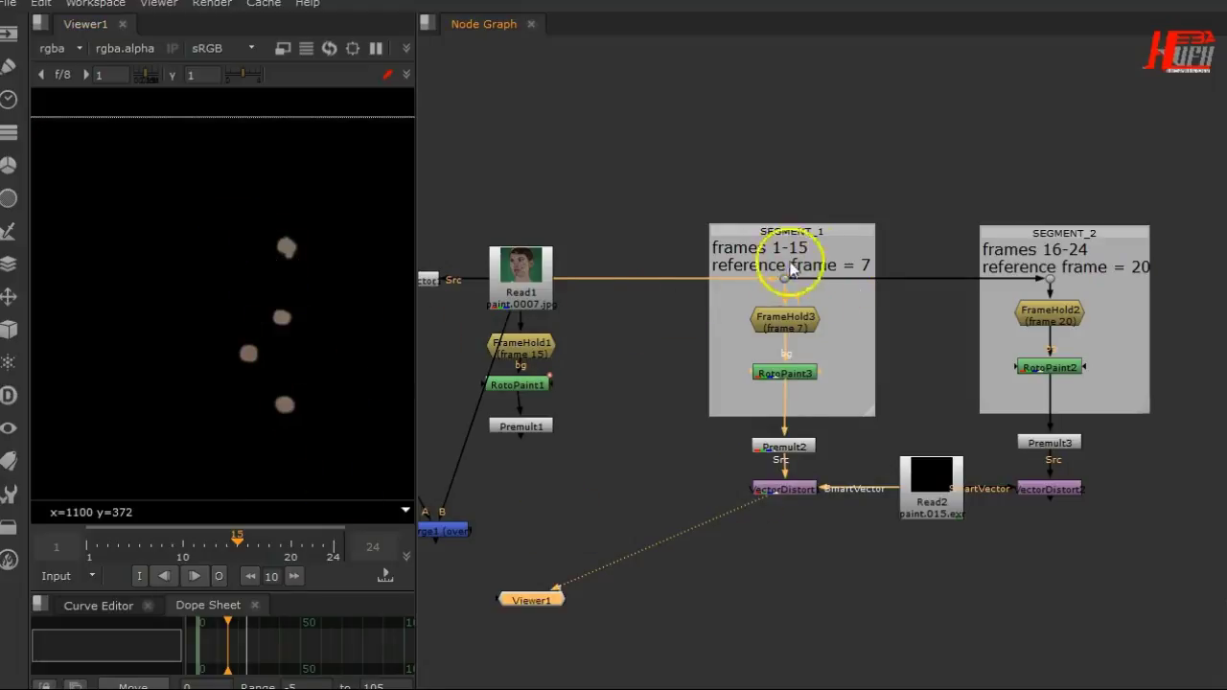
{"action": "left_click", "coordinate": [1047, 490]}
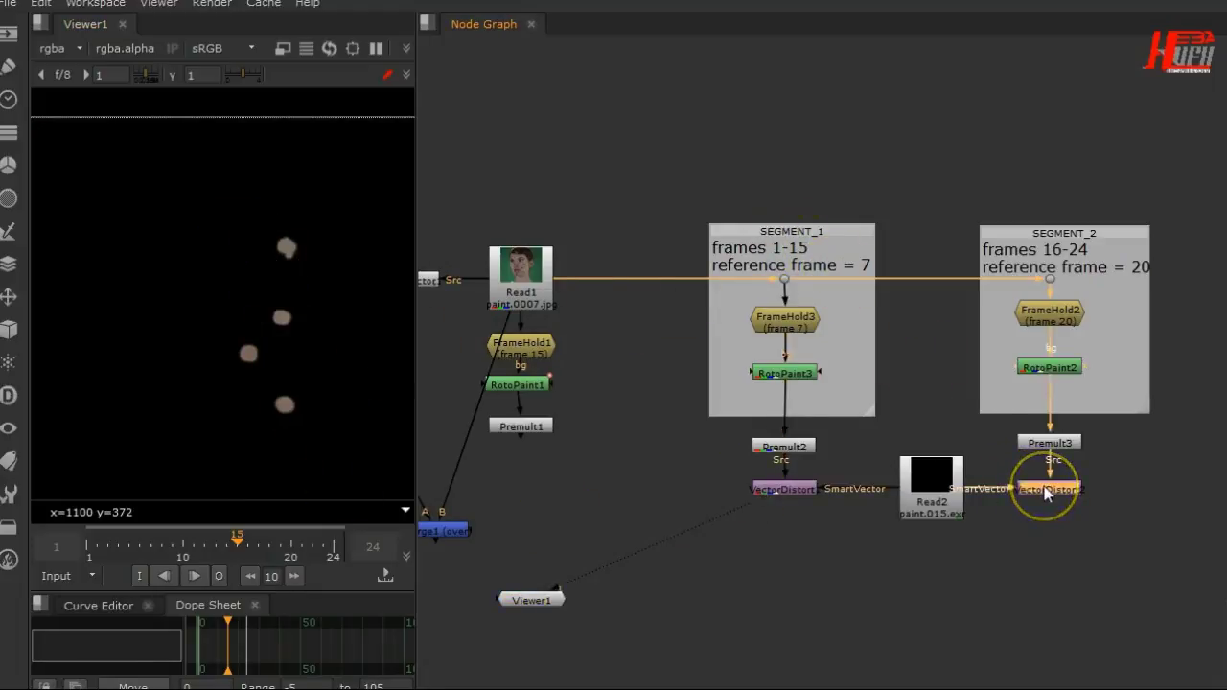
{"action": "key", "text": "1"}
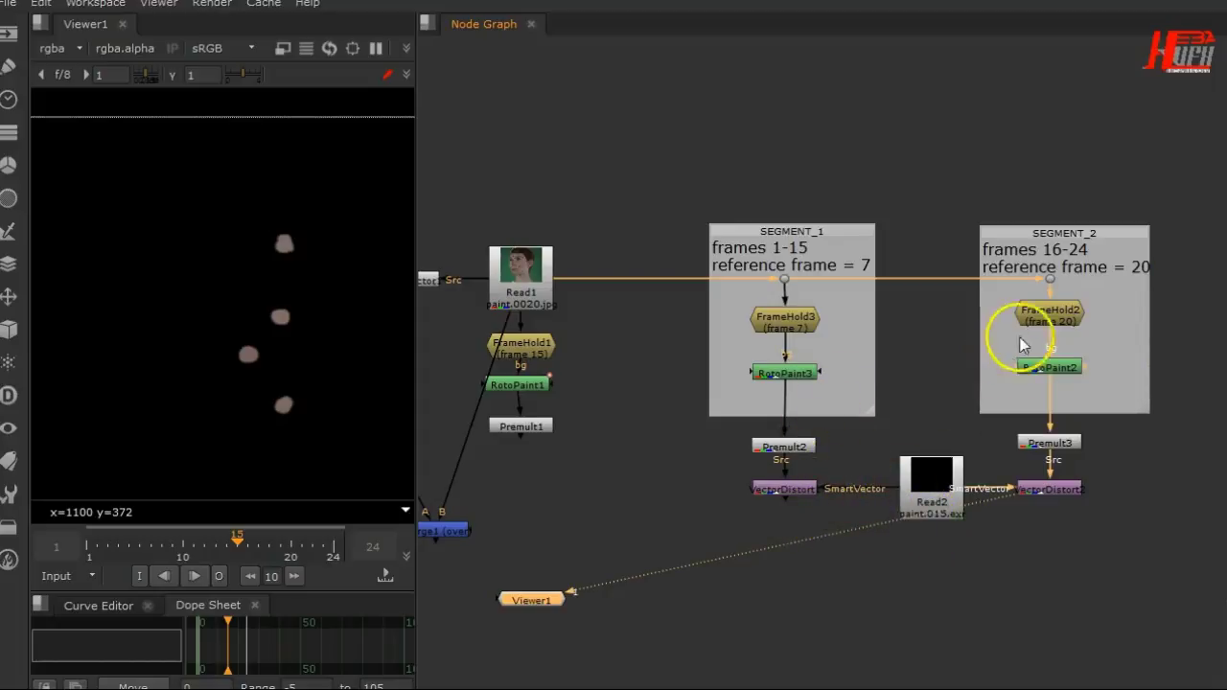
{"action": "left_click", "coordinate": [822, 645]}
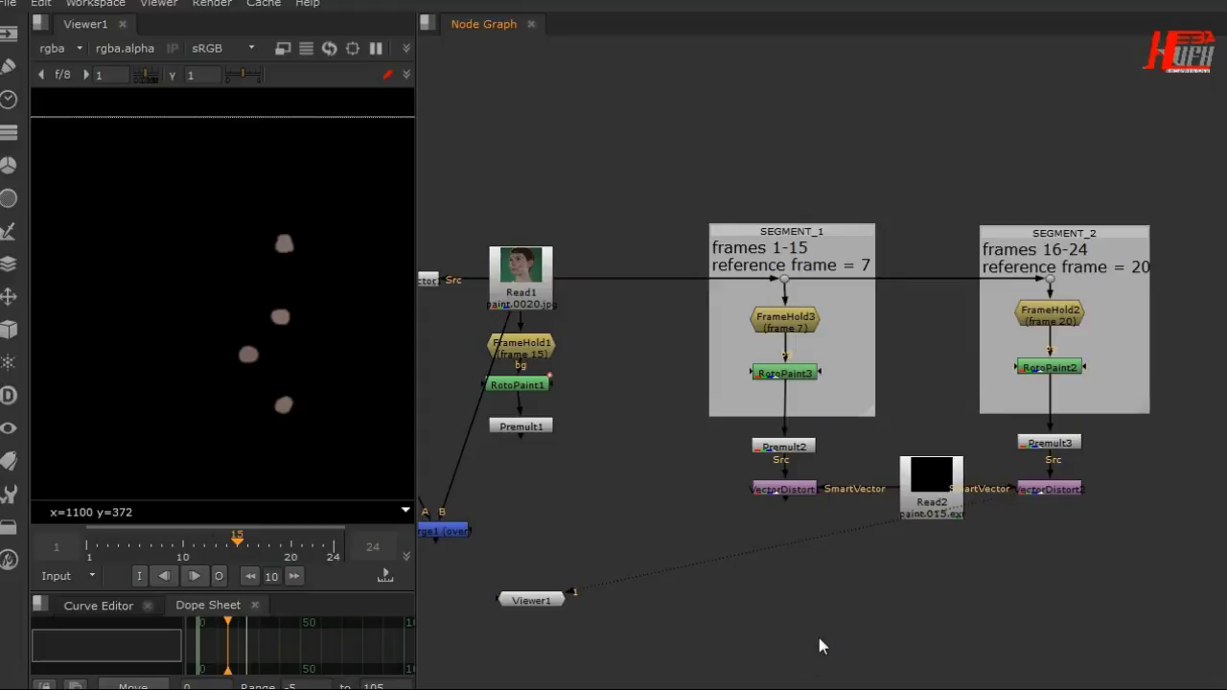
Add a Merge2 node near the segments and connect VectorDistort1 into it
{"action": "key", "text": "m"}
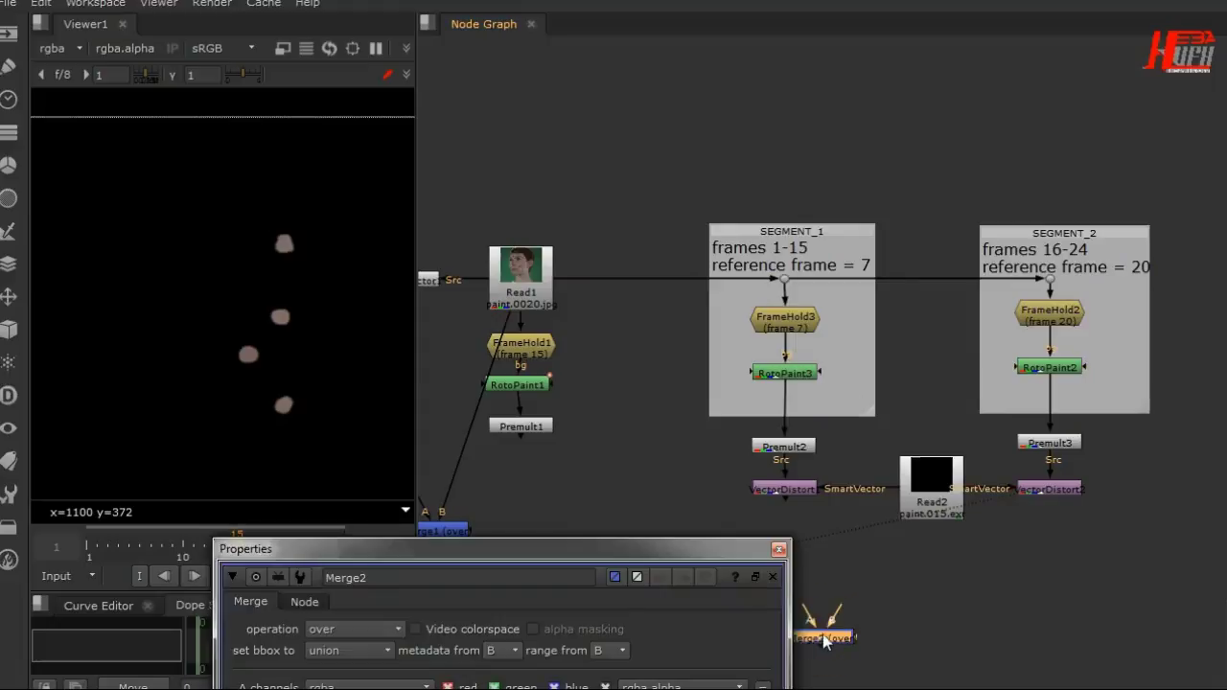
{"action": "left_click", "coordinate": [778, 549]}
{"action": "left_click_drag", "start_coordinate": [815, 637], "coordinate": [796, 491]}
{"action": "left_click_drag", "start_coordinate": [808, 593], "coordinate": [530, 295]}
Cut Read1's links to FrameHold1, Merge1 and SmartVector1, and move Merge1 aside
{"action": "scroll", "coordinate": [520, 411], "scroll_direction": "down", "scroll_amount": 2}
{"action": "mouse_move", "coordinate": [488, 464]}
{"action": "left_mouse_down"}
{"action": "mouse_move", "coordinate": [529, 361]}
{"action": "mouse_move", "coordinate": [557, 340]}
{"action": "mouse_move", "coordinate": [456, 370]}
{"action": "mouse_move", "coordinate": [456, 346]}
{"action": "mouse_move", "coordinate": [476, 345]}
{"action": "left_mouse_up"}
{"action": "left_click", "coordinate": [624, 305]}
{"action": "mouse_move", "coordinate": [624, 305]}
{"action": "left_mouse_down"}
{"action": "mouse_move", "coordinate": [660, 309]}
{"action": "mouse_move", "coordinate": [608, 307]}
{"action": "left_mouse_up"}
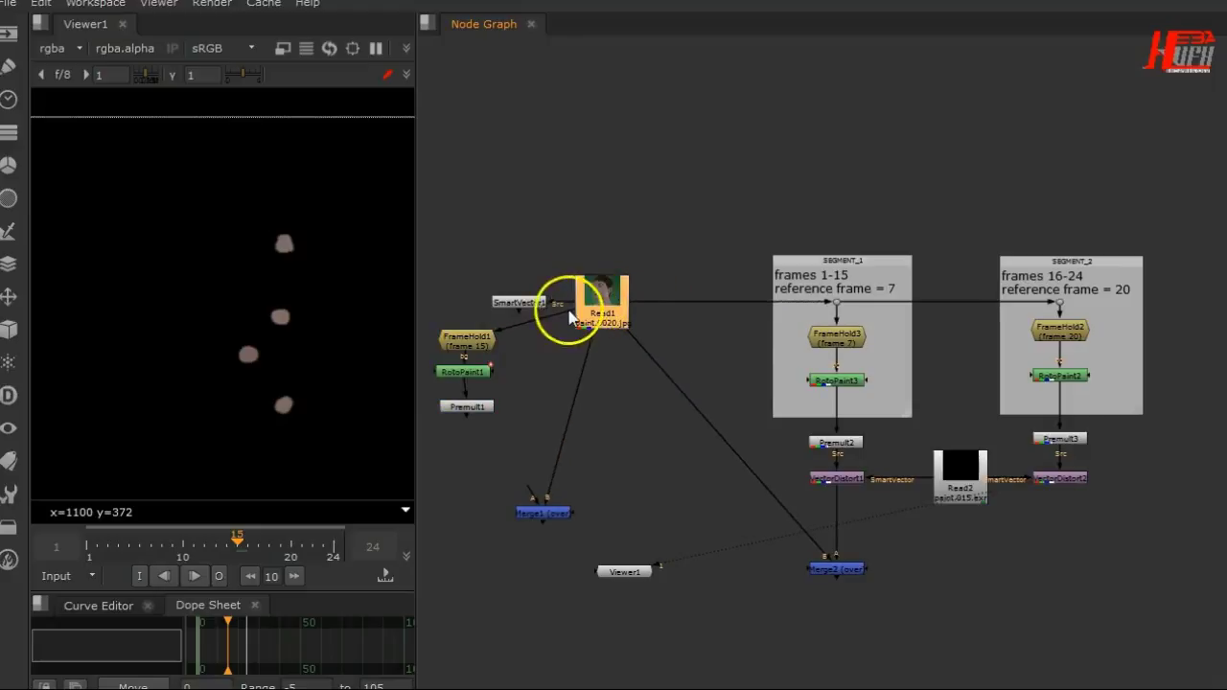
{"action": "left_click", "coordinate": [561, 317]}
{"action": "key", "text": "Delete"}
{"action": "left_click", "coordinate": [583, 329]}
{"action": "key", "text": "Delete"}
{"action": "left_click", "coordinate": [567, 307]}
{"action": "key", "text": "Delete"}
{"action": "left_click_drag", "start_coordinate": [563, 526], "coordinate": [486, 248]}
{"action": "left_click_drag", "start_coordinate": [595, 305], "coordinate": [624, 320]}
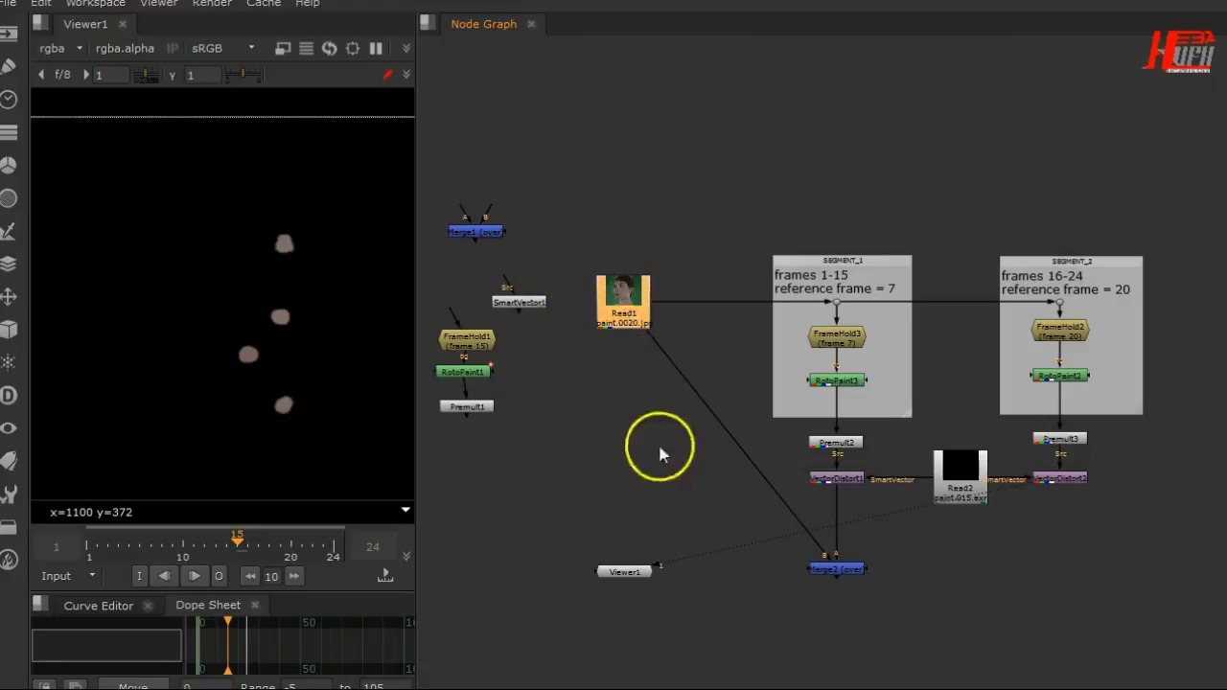
Route Read1 into Merge2 through a Dot aligned under Read1 and level with Merge2
{"action": "key", "text": "ctrl"}
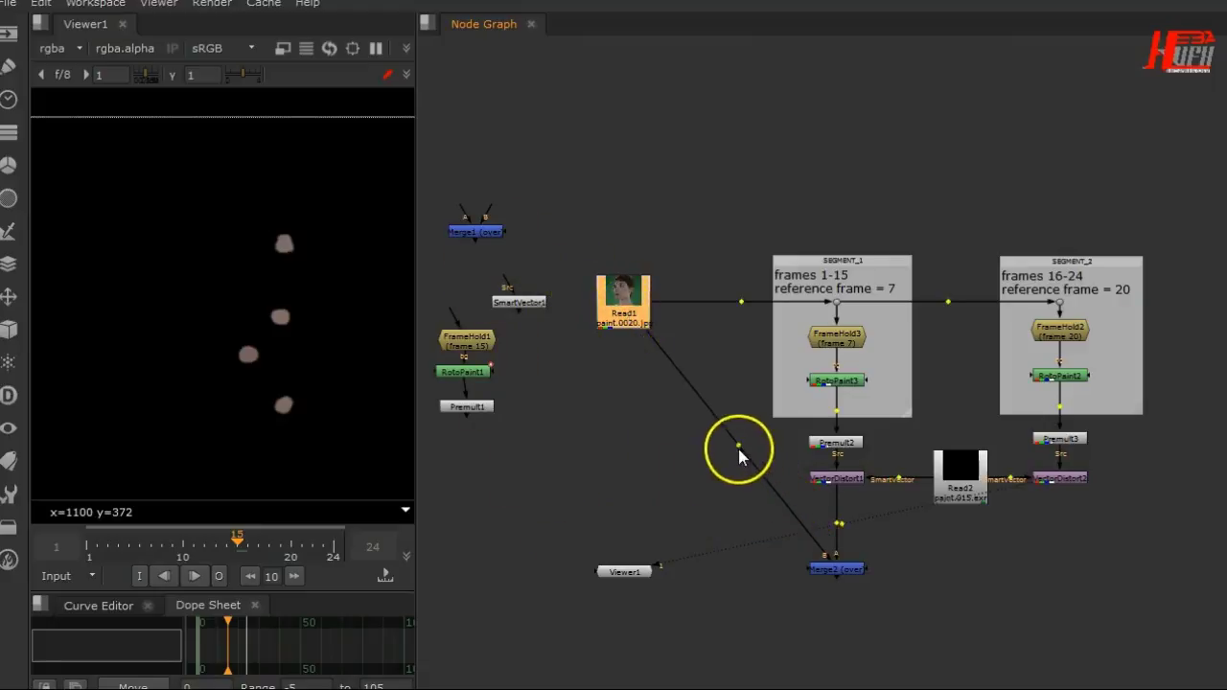
{"action": "left_click_drag", "start_coordinate": [739, 446], "coordinate": [961, 640], "text": "ctrl"}
{"action": "mouse_move", "coordinate": [640, 546]}
{"action": "left_mouse_down"}
{"action": "mouse_move", "coordinate": [630, 574]}
{"action": "mouse_move", "coordinate": [626, 564]}
{"action": "left_mouse_up"}
{"action": "left_click_drag", "start_coordinate": [806, 574], "coordinate": [807, 561]}
{"action": "left_click_drag", "start_coordinate": [623, 561], "coordinate": [623, 557]}
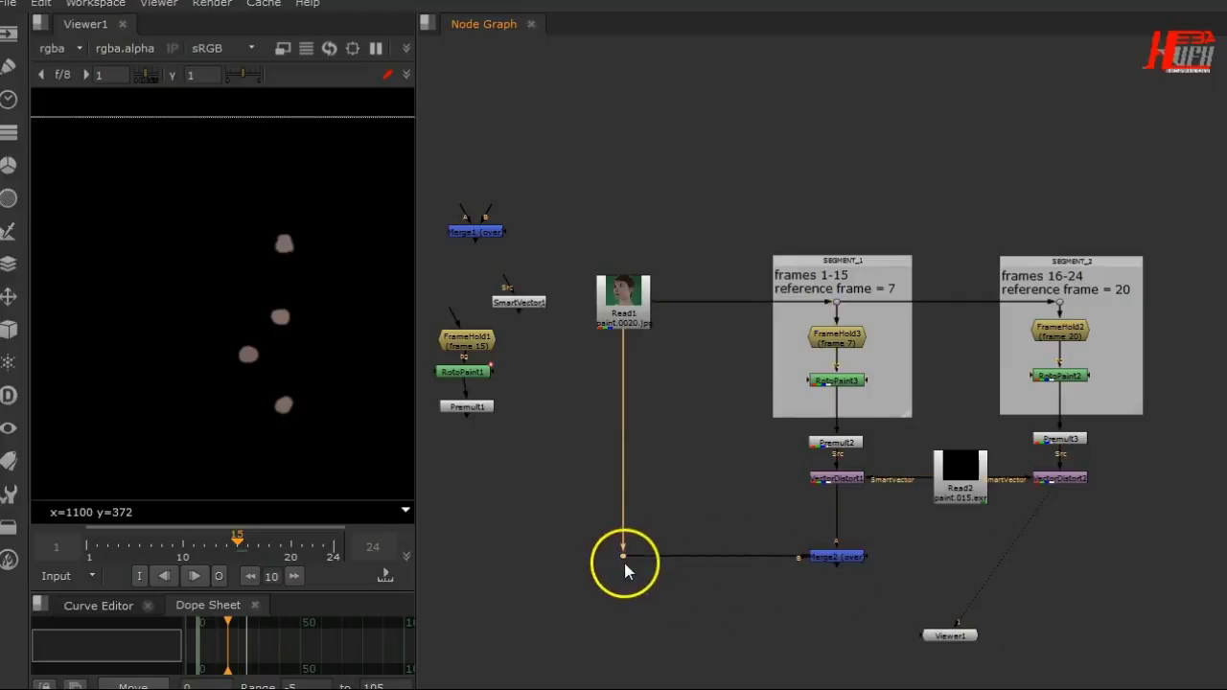
{"action": "left_click", "coordinate": [755, 607]}
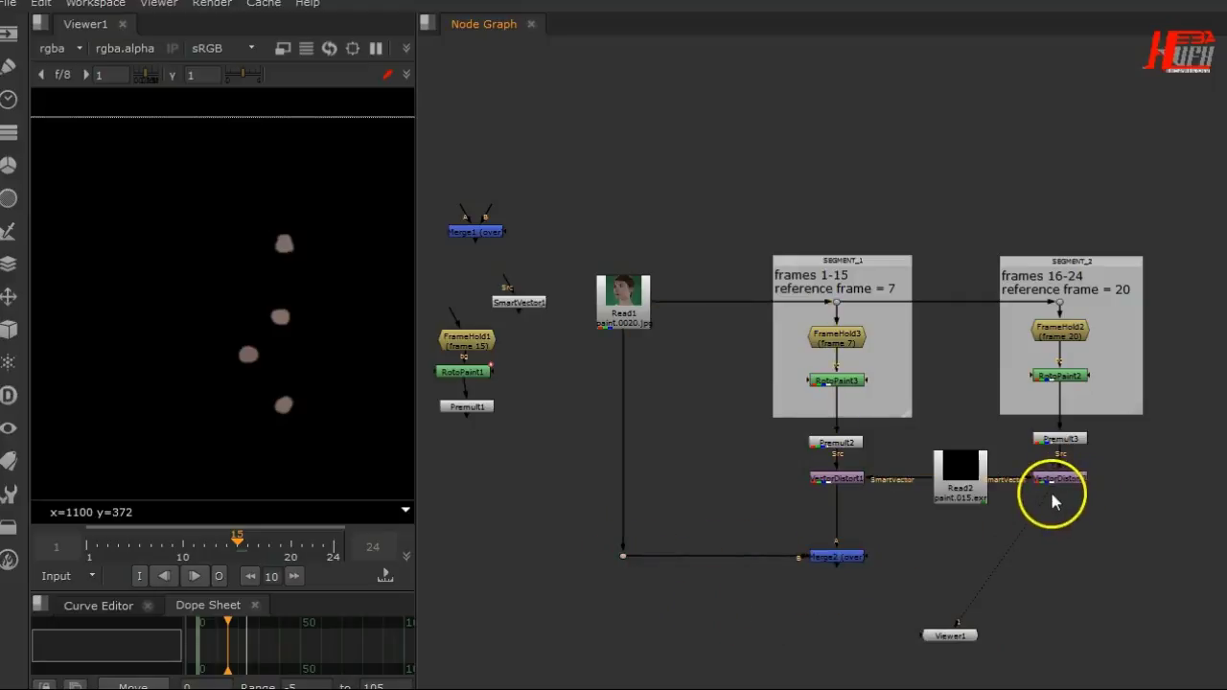
View Merge2 at frames 22, 23, 15 and 16, then select Merge2
{"action": "left_click_drag", "start_coordinate": [1052, 498], "coordinate": [837, 559]}
{"action": "left_click_drag", "start_coordinate": [255, 552], "coordinate": [342, 551]}
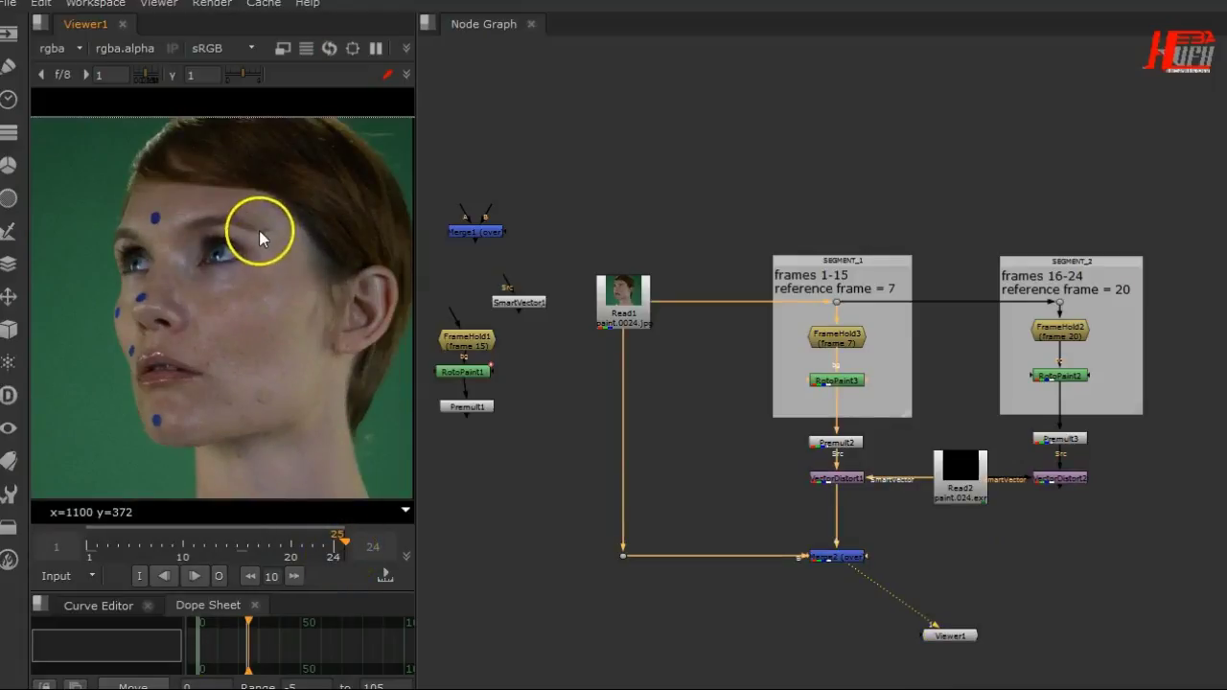
{"action": "left_click", "coordinate": [313, 544]}
{"action": "left_click_drag", "start_coordinate": [314, 544], "coordinate": [323, 552]}
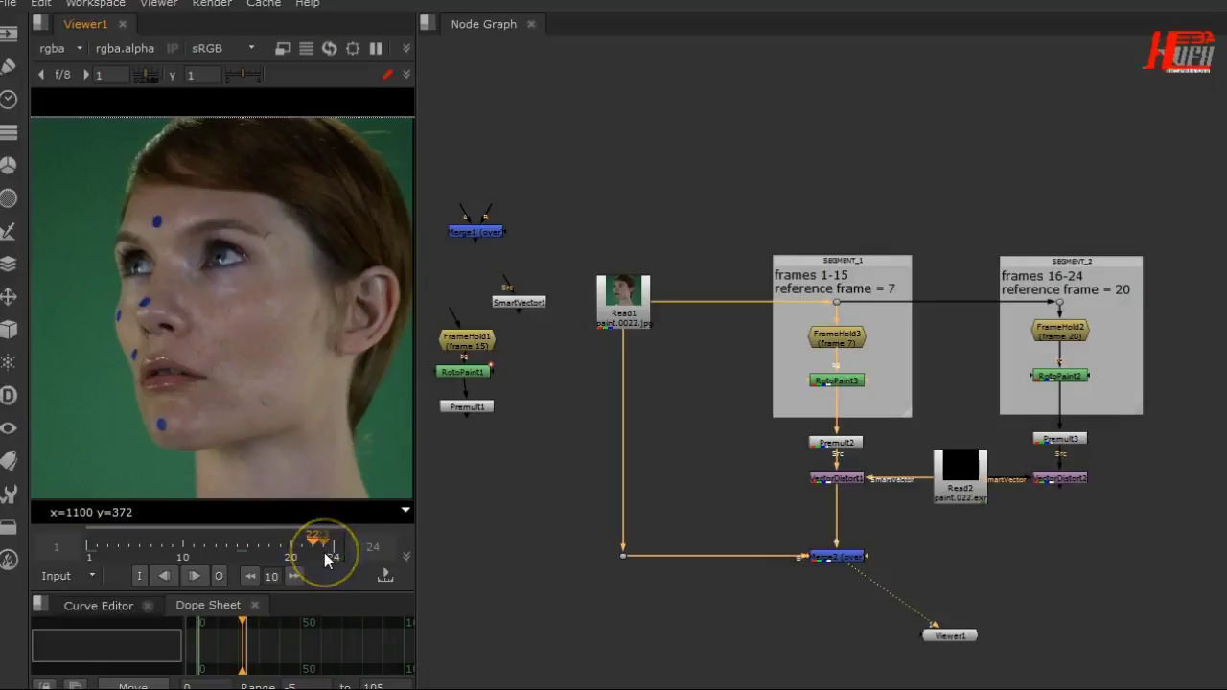
{"action": "left_click", "coordinate": [239, 556]}
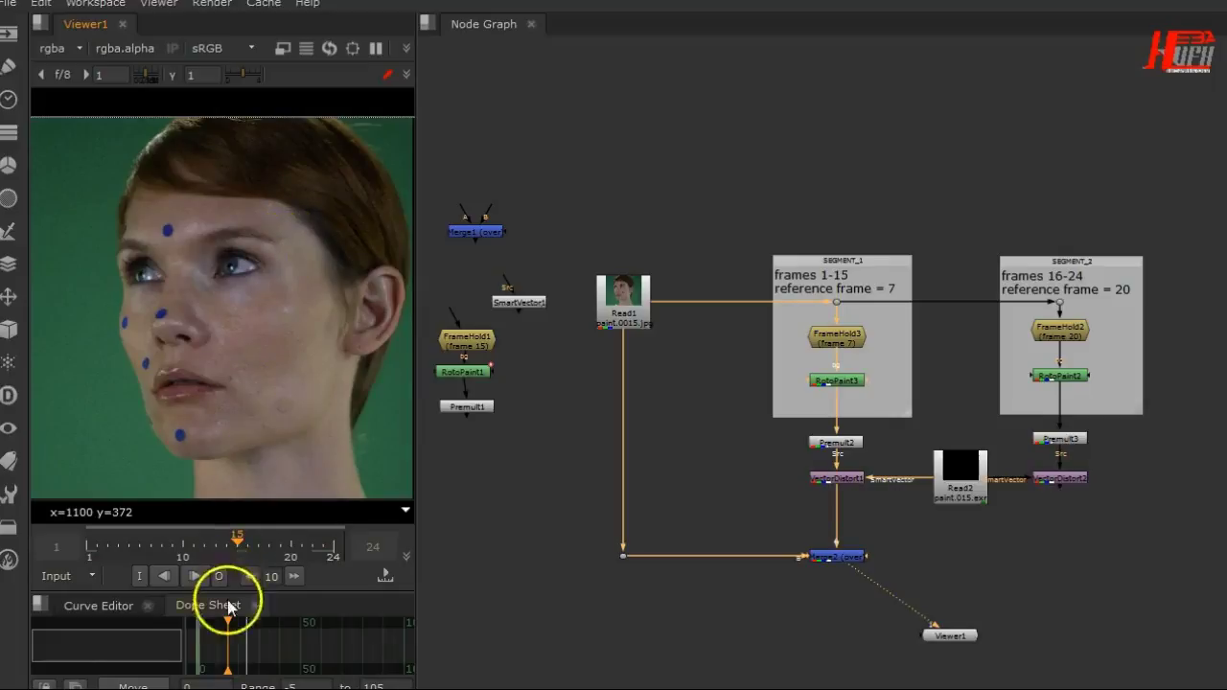
{"action": "left_click", "coordinate": [247, 553]}
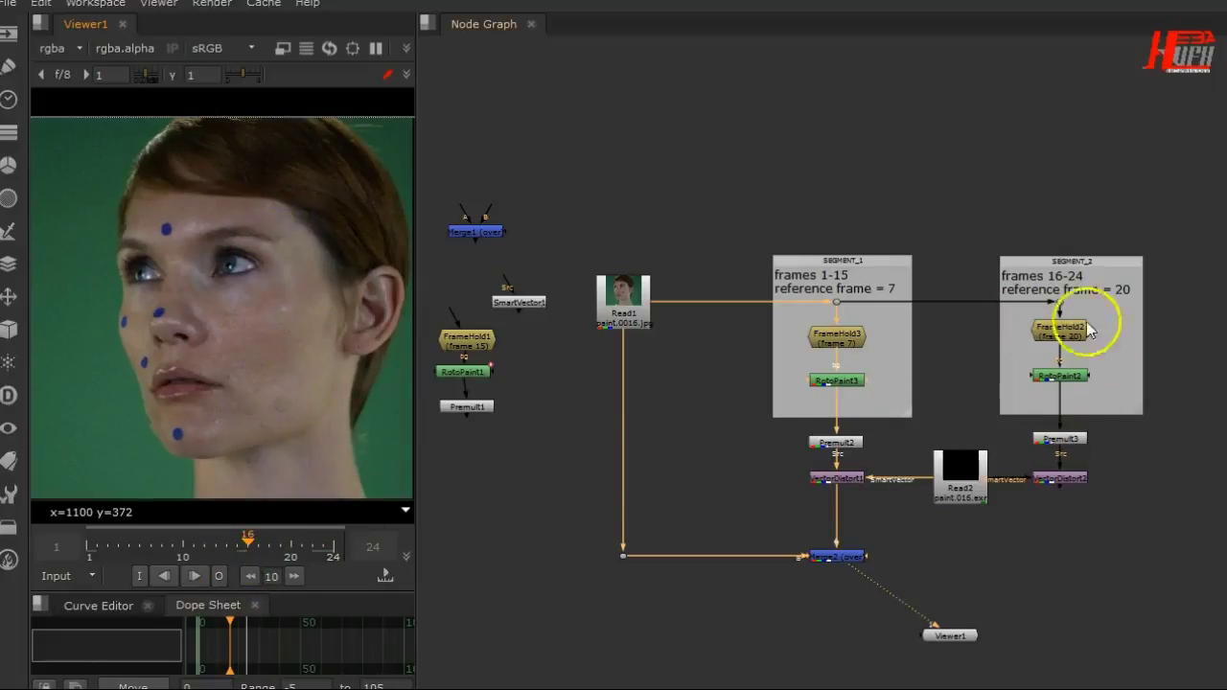
{"action": "left_click", "coordinate": [856, 556]}
{"action": "scroll", "coordinate": [848, 560], "scroll_direction": "up", "scroll_amount": 3}
Enable use lifetime on Merge2 with a frame range of 1 to 15
{"action": "double_click", "coordinate": [848, 560]}
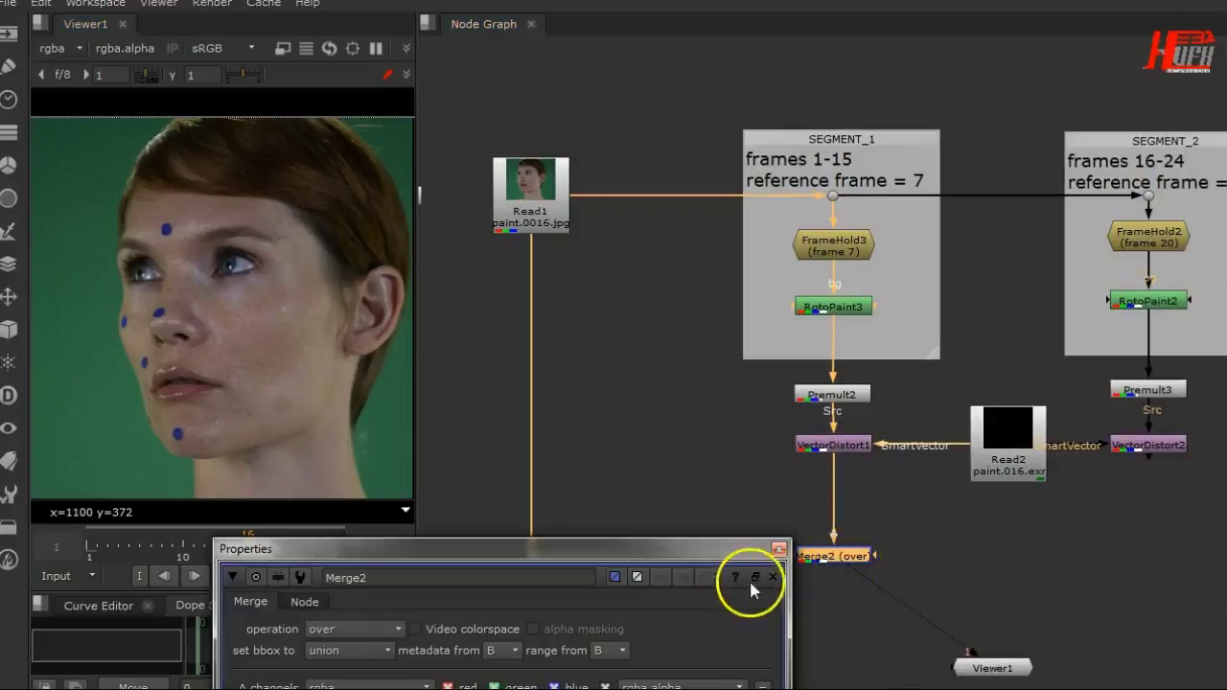
{"action": "left_click_drag", "start_coordinate": [746, 554], "coordinate": [1016, 92]}
{"action": "left_click", "coordinate": [569, 133]}
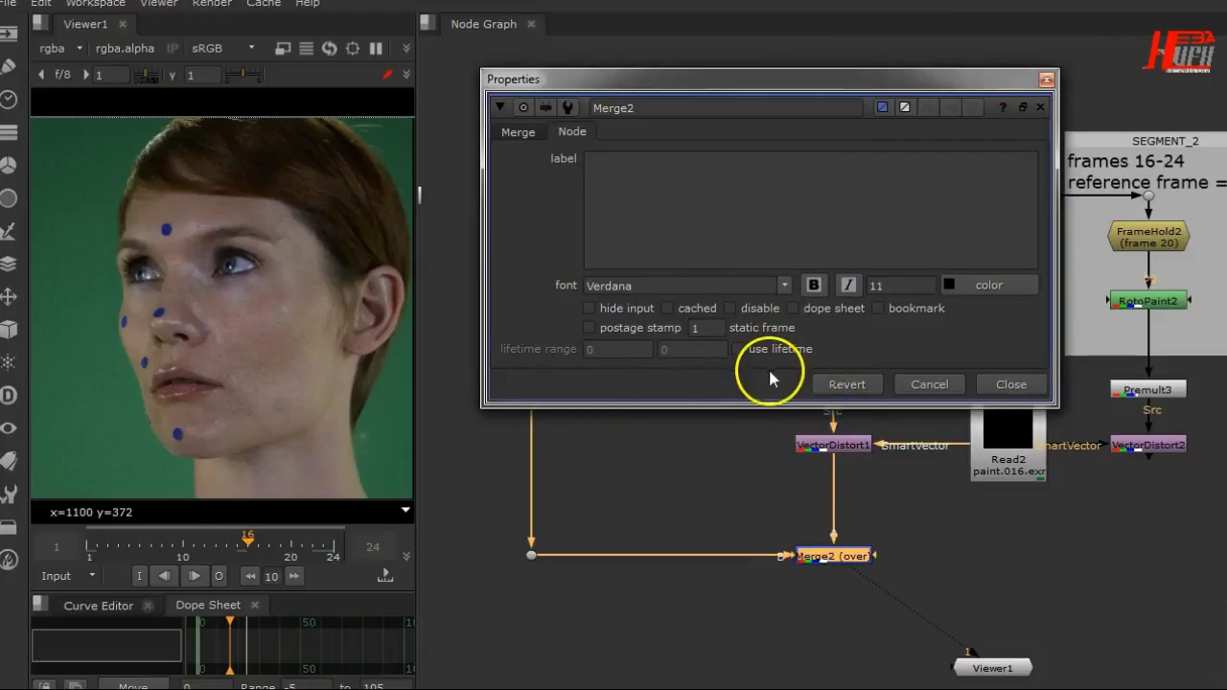
{"action": "left_click", "coordinate": [738, 348]}
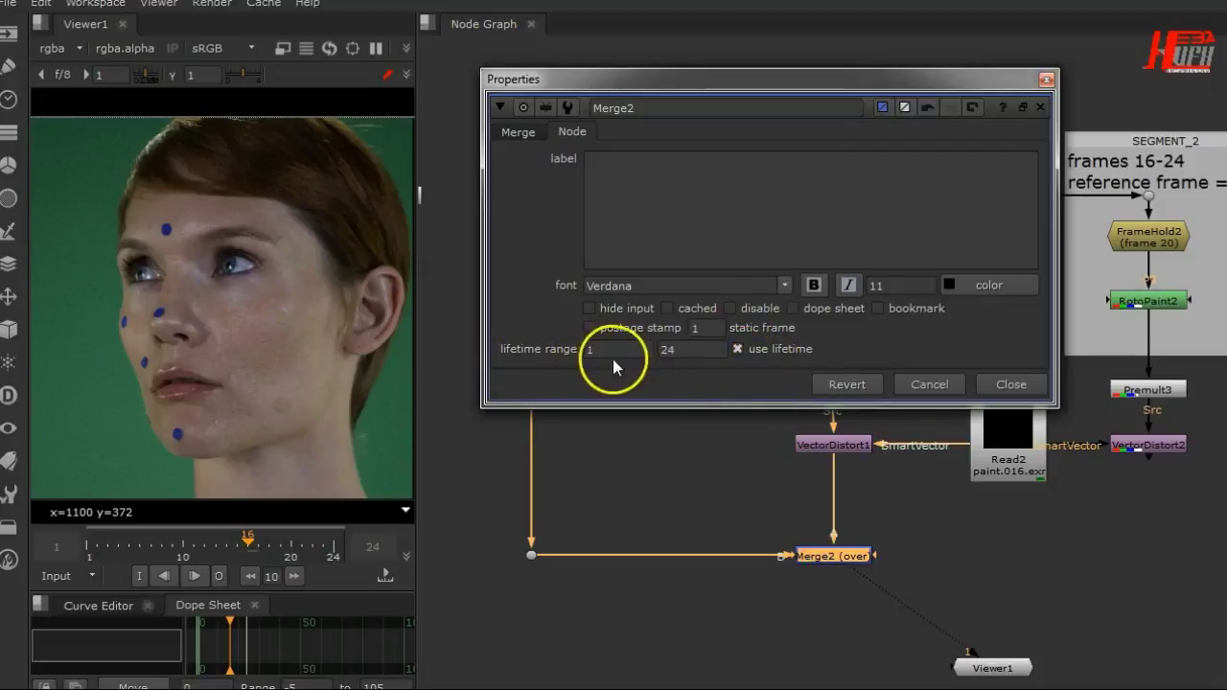
{"action": "left_click", "coordinate": [695, 352]}
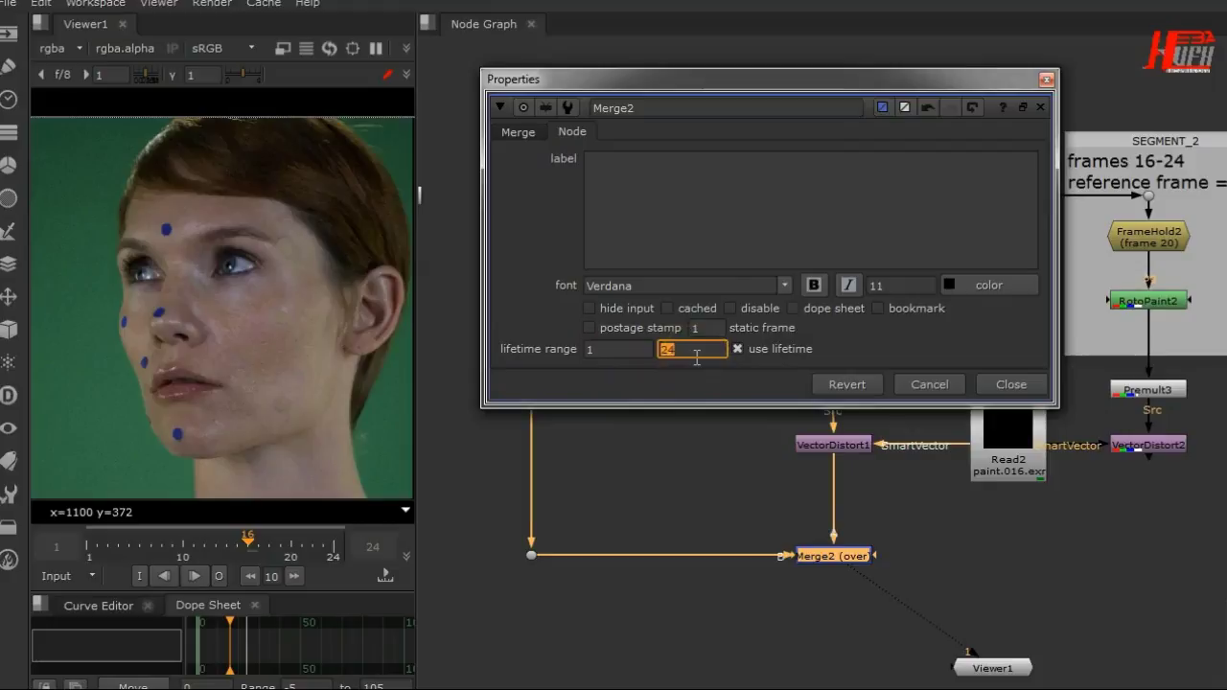
{"action": "left_click", "coordinate": [697, 357]}
{"action": "left_click", "coordinate": [956, 384]}
{"action": "left_click", "coordinate": [1005, 384]}
Step back from frame 16 to frame 7 to confirm Merge2's cleanup ends after frame 15
{"action": "left_click_drag", "start_coordinate": [777, 553], "coordinate": [788, 561]}
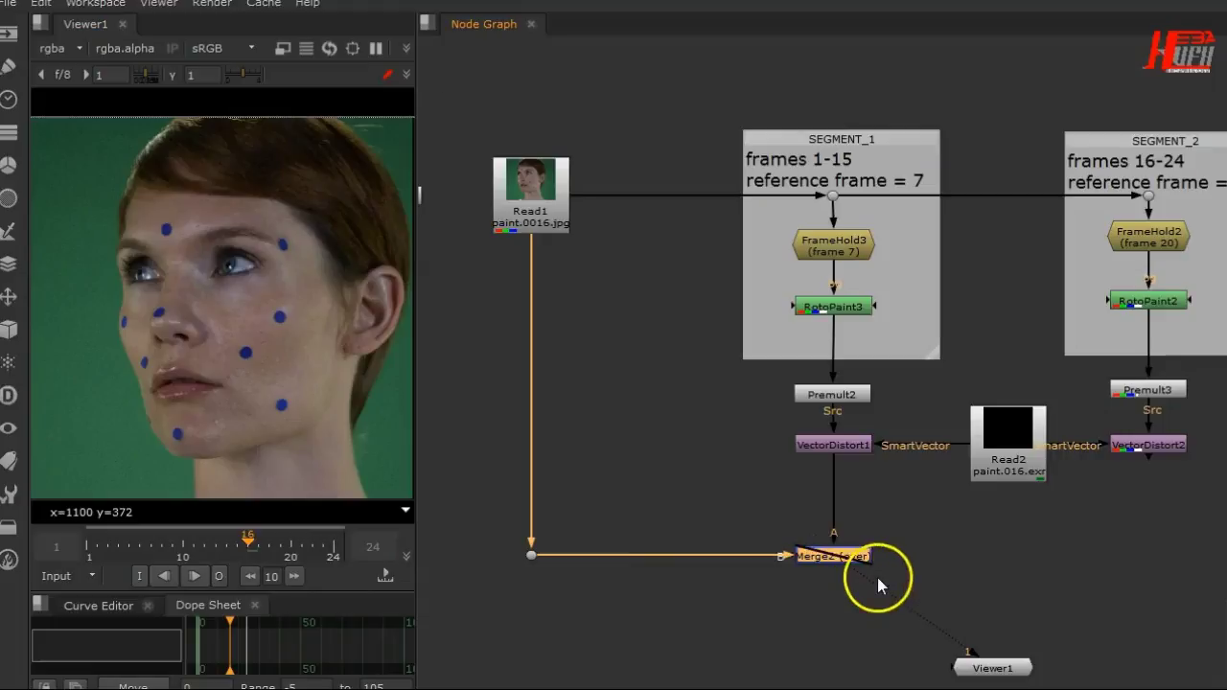
{"action": "scroll", "coordinate": [877, 577], "scroll_direction": "up", "scroll_amount": 3}
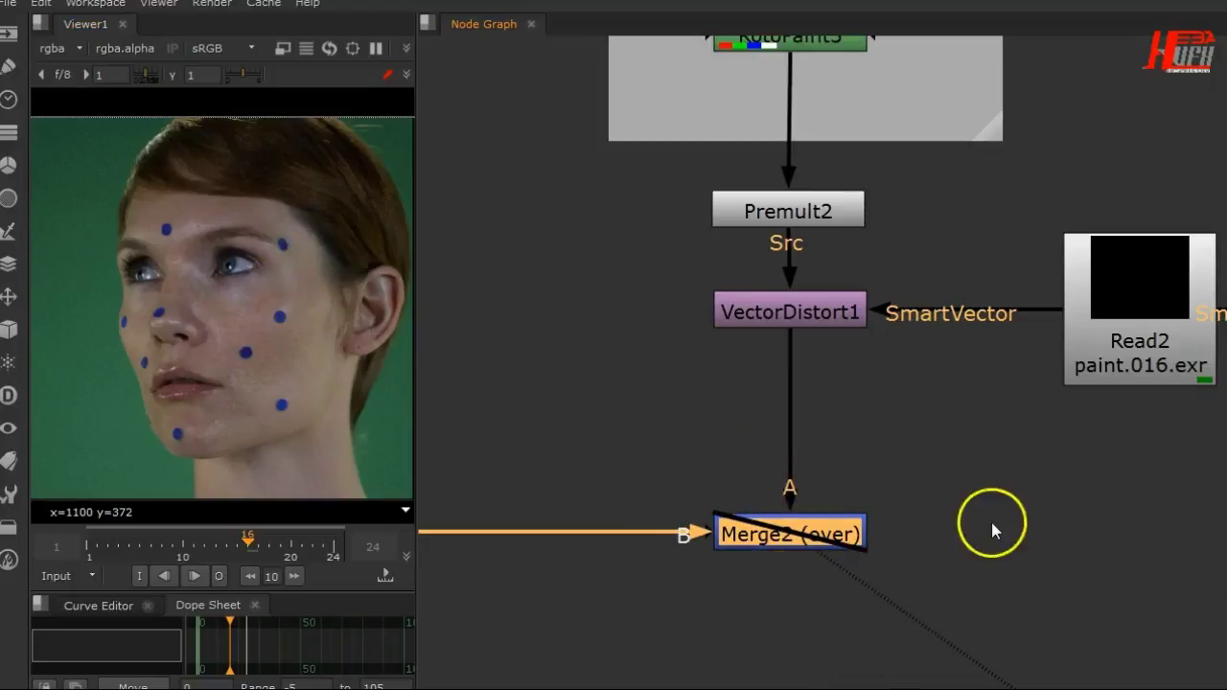
{"action": "scroll", "coordinate": [1080, 561], "scroll_direction": "down", "scroll_amount": 3}
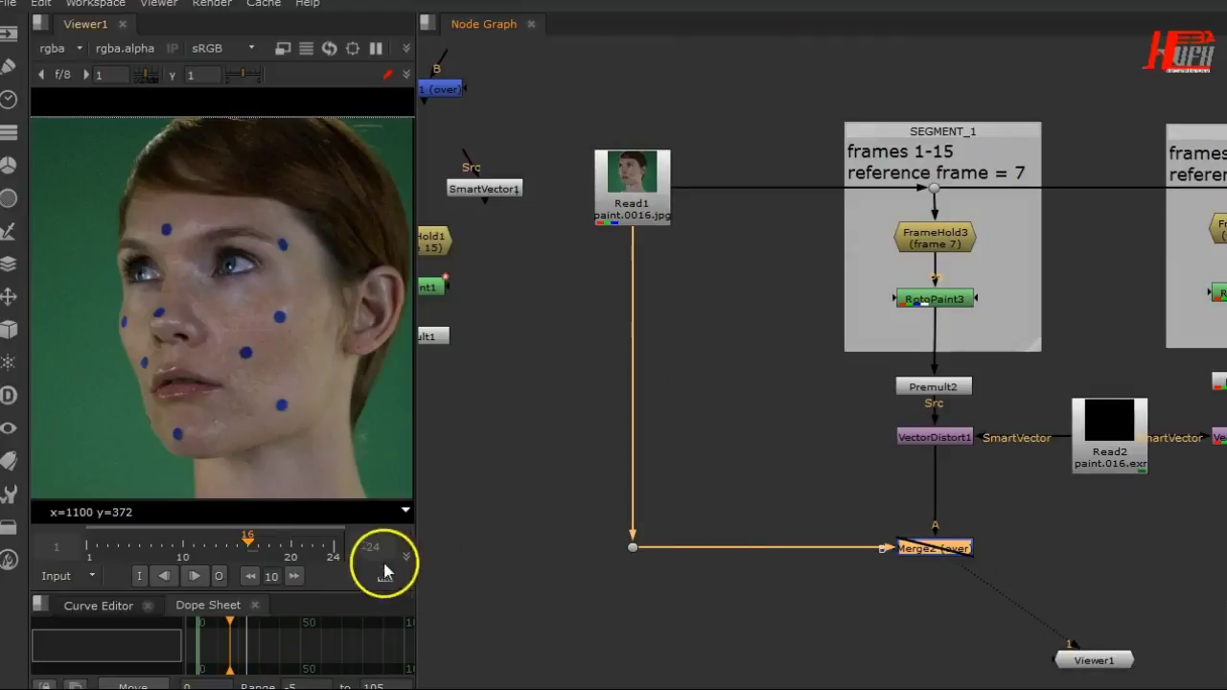
{"action": "left_click", "coordinate": [163, 576]}
{"action": "left_click", "coordinate": [164, 577]}
{"action": "left_click", "coordinate": [164, 576]}
{"action": "left_click", "coordinate": [164, 577]}
{"action": "left_click", "coordinate": [164, 576]}
{"action": "left_click", "coordinate": [164, 577]}
{"action": "left_click", "coordinate": [164, 576]}
{"action": "left_click", "coordinate": [164, 577]}
{"action": "left_click", "coordinate": [164, 576]}
{"action": "left_click", "coordinate": [194, 577]}
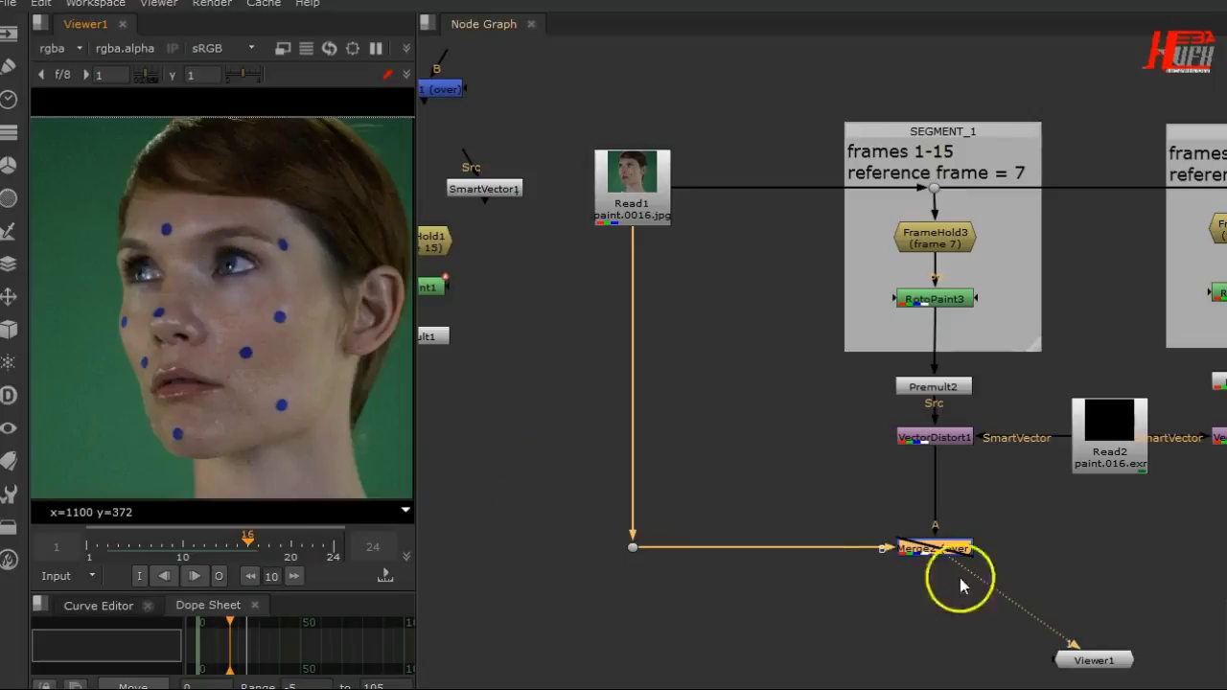
{"action": "middle_click_drag", "start_coordinate": [996, 576], "coordinate": [745, 571]}
Create Merge3 with VectorDistort2 as input A and Merge2 as input B, placed under VectorDistort2
{"action": "left_click", "coordinate": [1016, 556]}
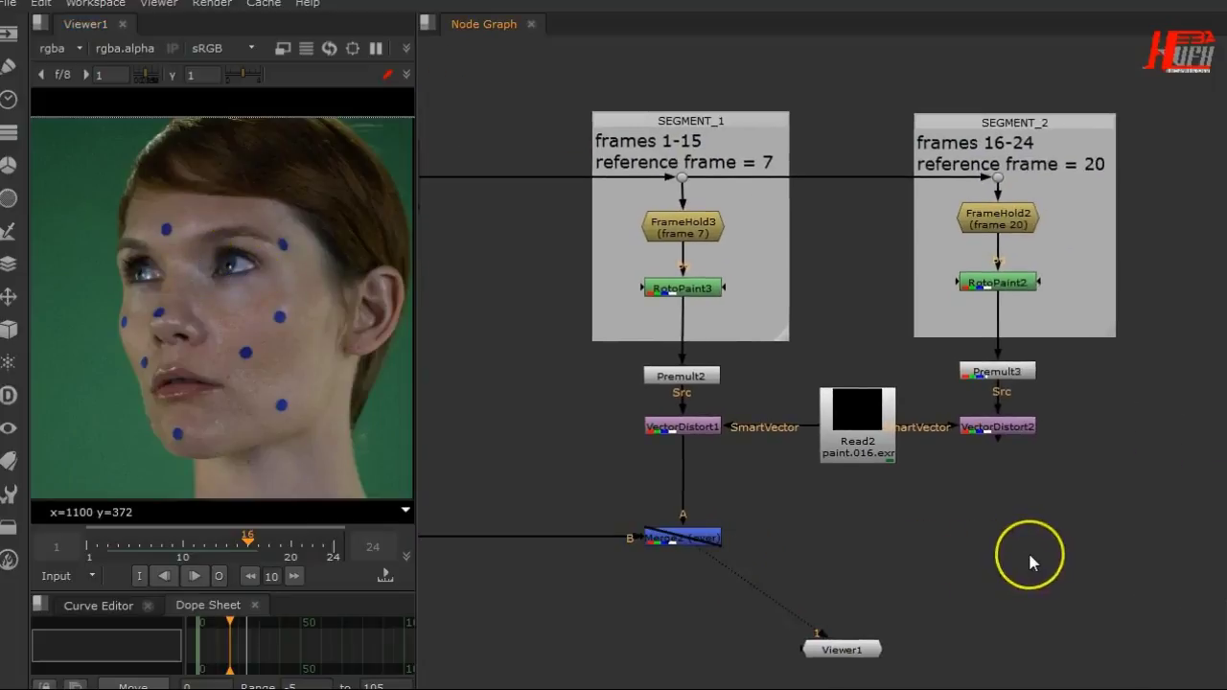
{"action": "key", "text": "m"}
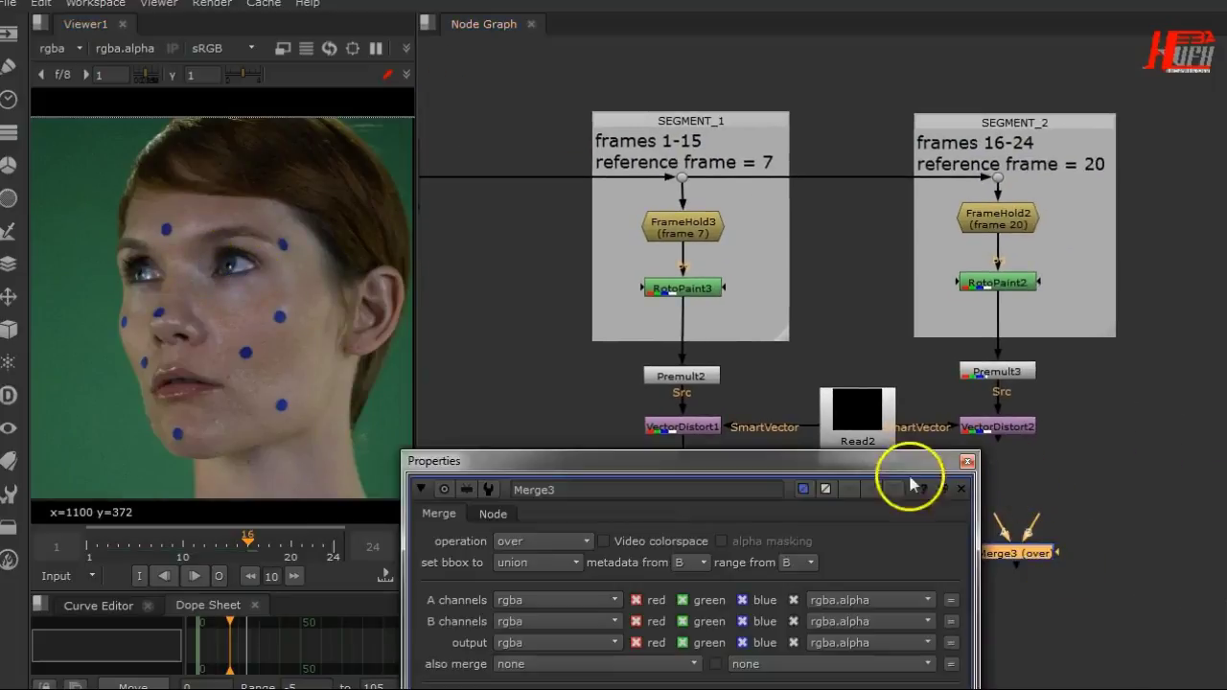
{"action": "left_click_drag", "start_coordinate": [916, 465], "coordinate": [457, 202]}
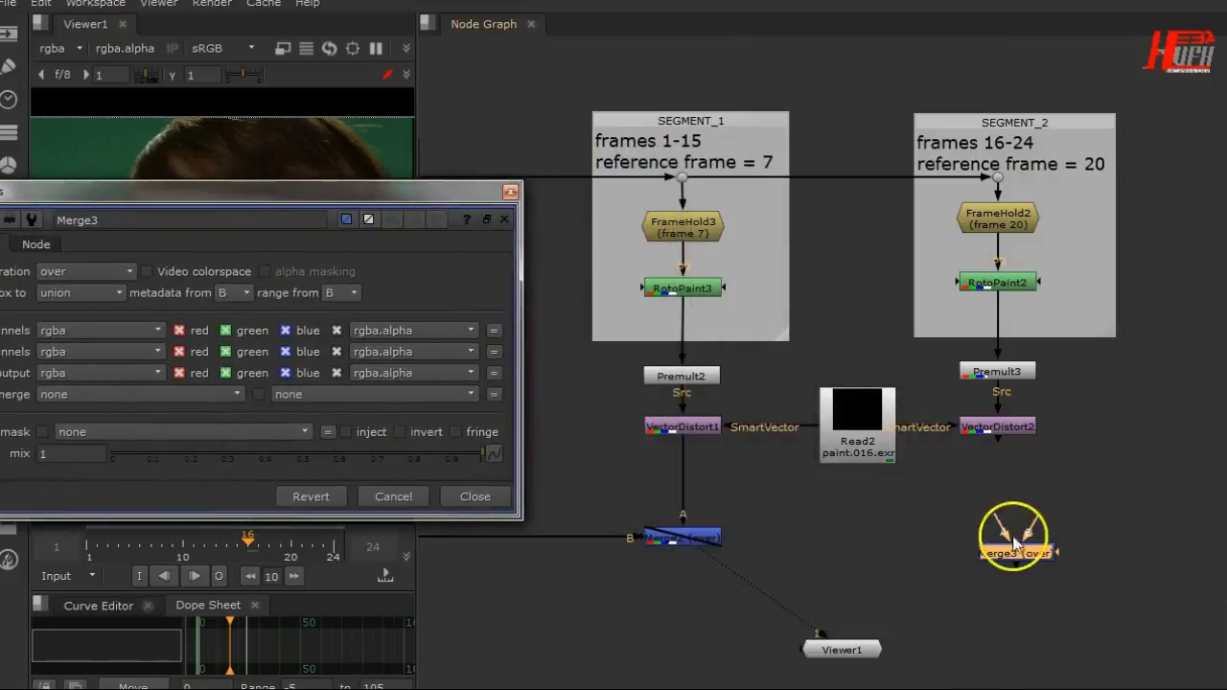
{"action": "left_click_drag", "start_coordinate": [1007, 530], "coordinate": [695, 542]}
{"action": "left_click_drag", "start_coordinate": [1027, 515], "coordinate": [1004, 429]}
{"action": "left_click_drag", "start_coordinate": [1014, 553], "coordinate": [1012, 539]}
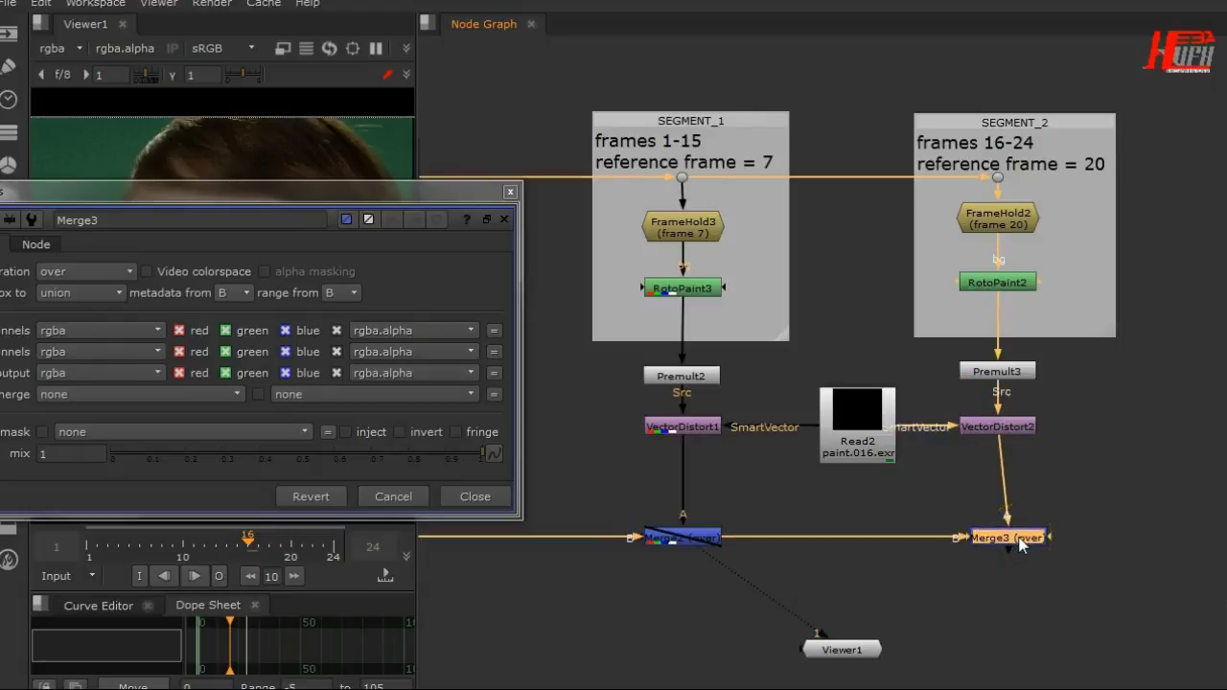
{"action": "left_click_drag", "start_coordinate": [1024, 545], "coordinate": [1009, 548]}
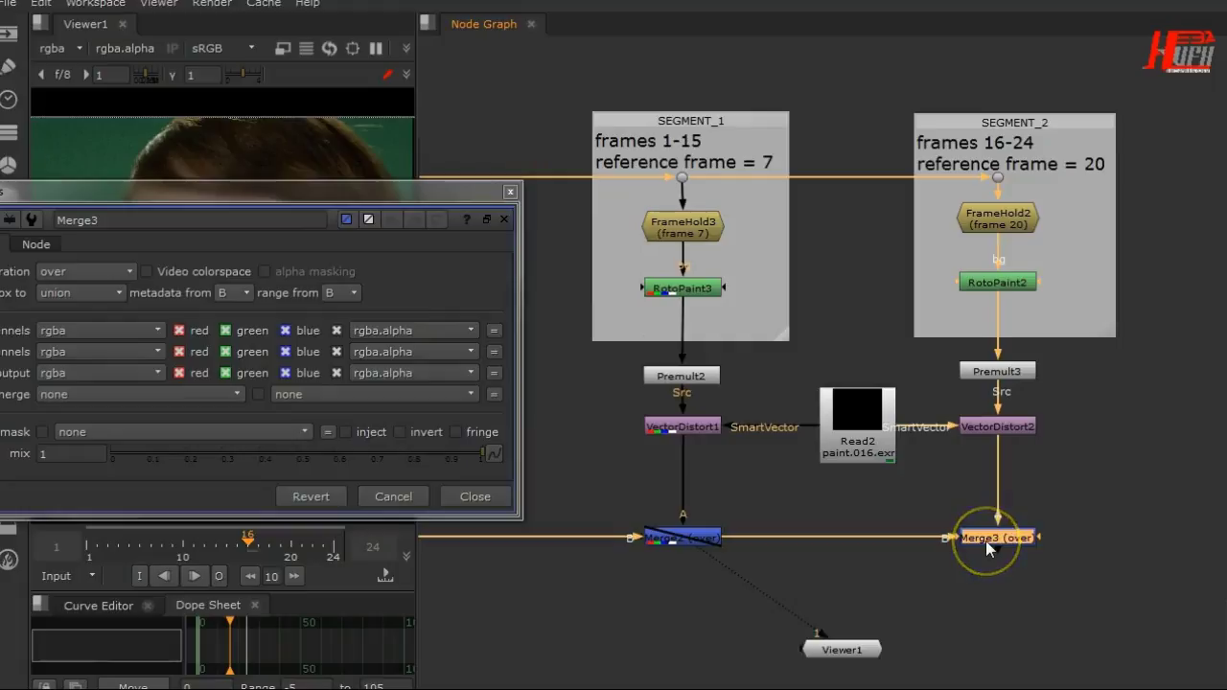
View Merge3's output and check it at frames 21, 24 and 8
{"action": "key", "text": "1"}
{"action": "left_click_drag", "start_coordinate": [380, 191], "coordinate": [1026, 34]}
{"action": "left_click_drag", "start_coordinate": [286, 539], "coordinate": [301, 537]}
{"action": "left_click", "coordinate": [333, 546]}
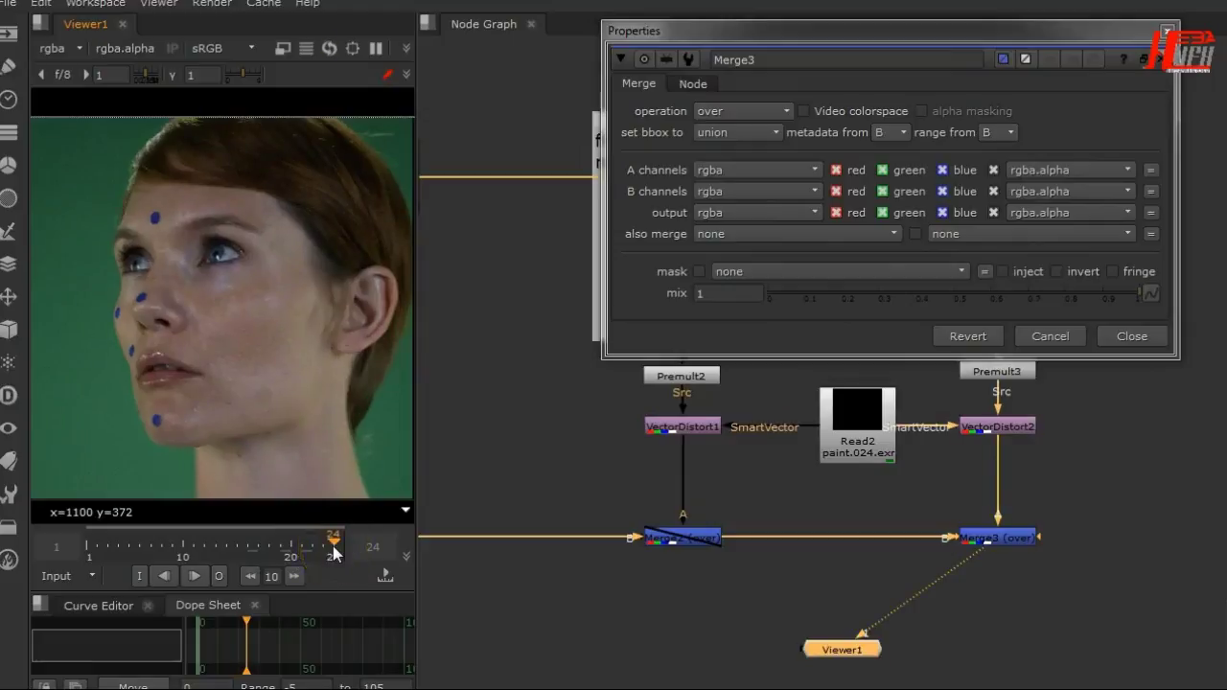
{"action": "left_click", "coordinate": [168, 548]}
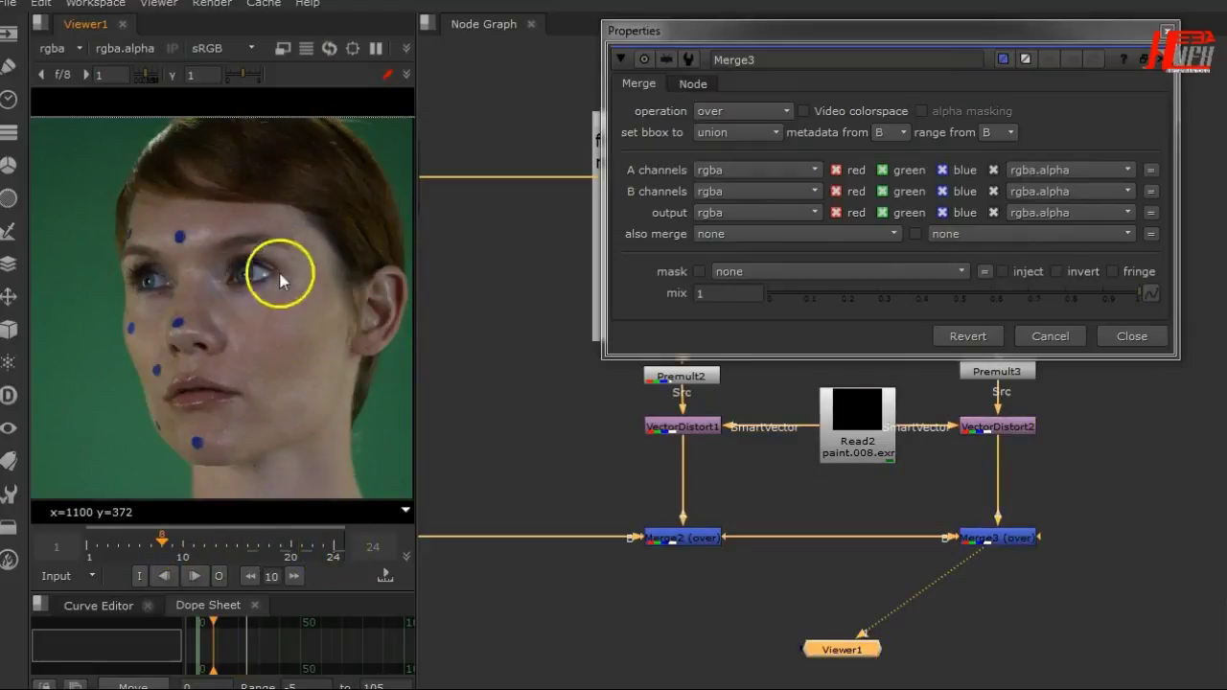
Enable use lifetime on Merge3 with a frame range of 16 to 24
{"action": "left_click", "coordinate": [696, 88]}
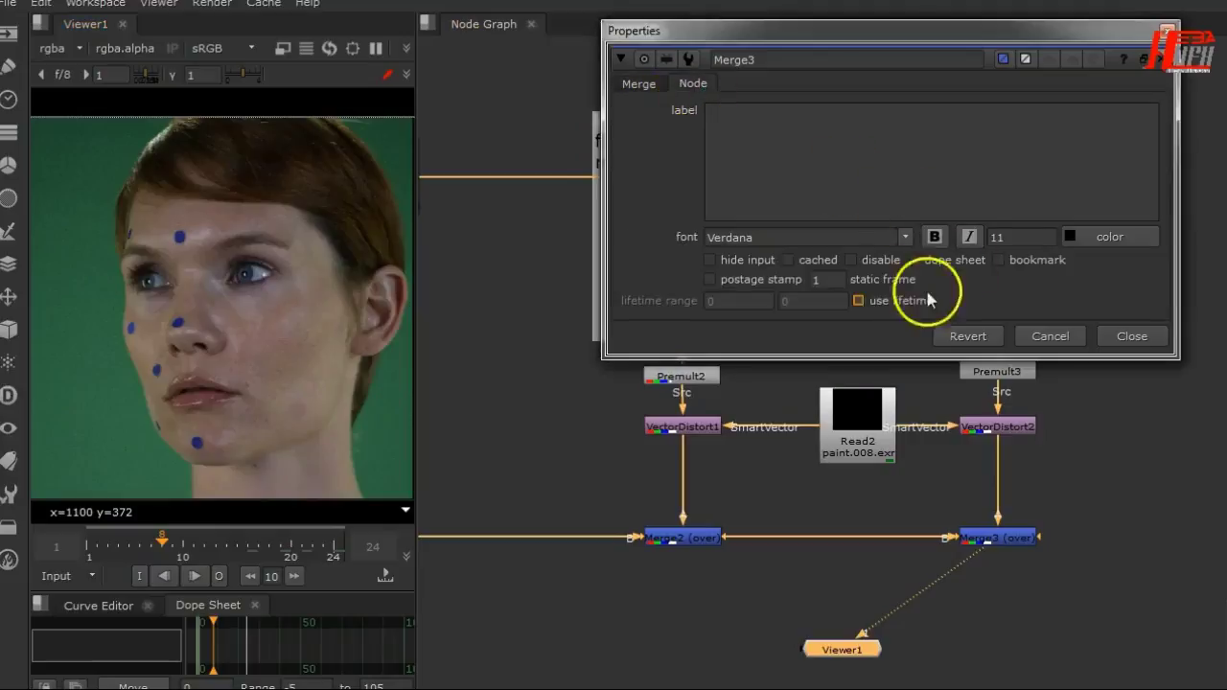
{"action": "left_click", "coordinate": [898, 301]}
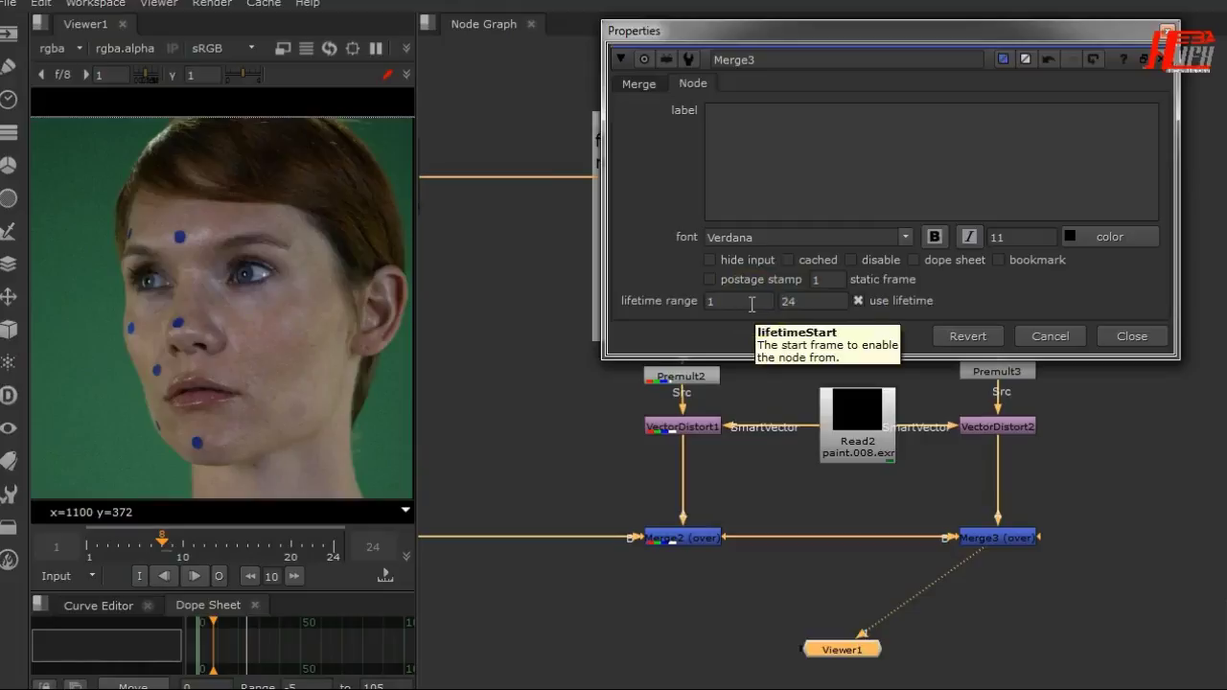
{"action": "left_click", "coordinate": [752, 304]}
{"action": "left_click", "coordinate": [159, 553]}
{"action": "left_click", "coordinate": [686, 356]}
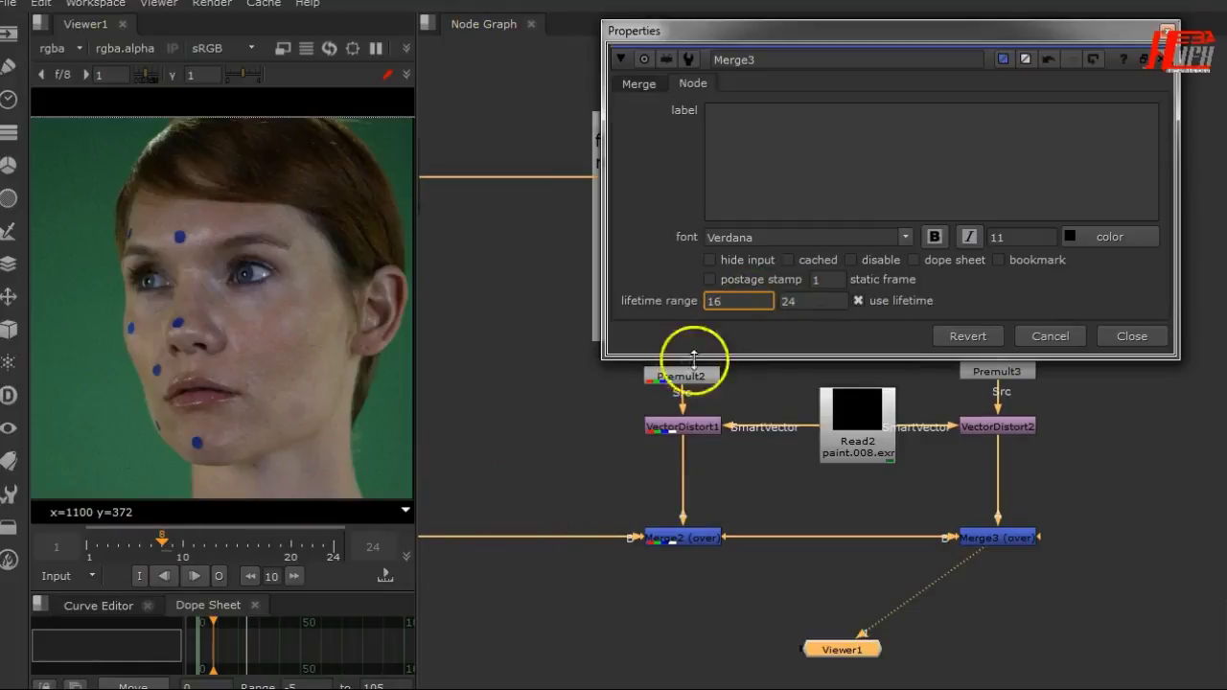
{"action": "left_click", "coordinate": [870, 326]}
{"action": "left_click", "coordinate": [444, 300]}
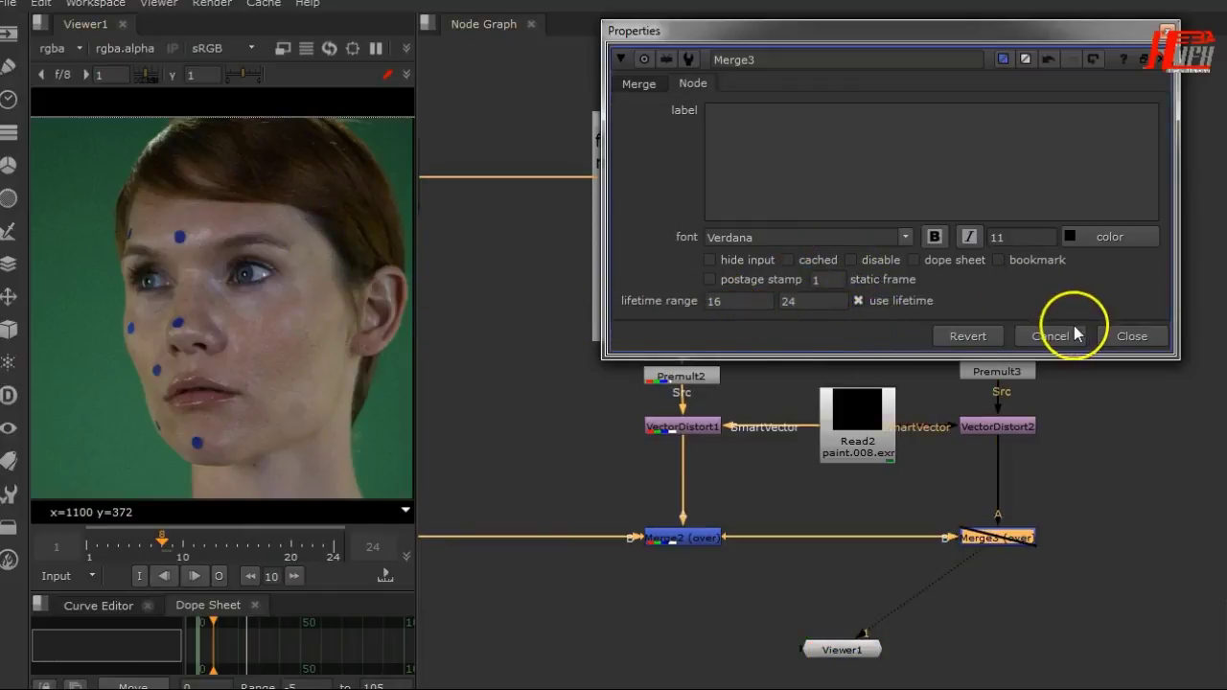
{"action": "left_click", "coordinate": [1137, 336]}
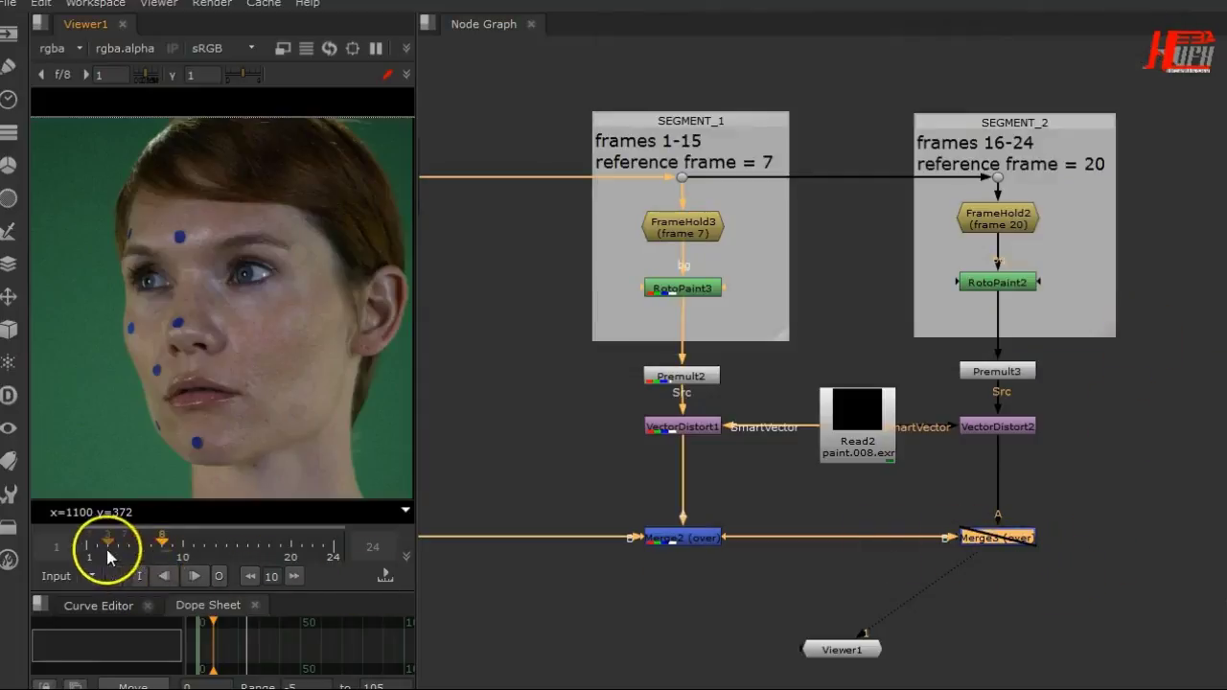
Widen the viewer and play the shot from the first frame, then check frames 6 and 22
{"action": "left_click_drag", "start_coordinate": [422, 414], "coordinate": [544, 408]}
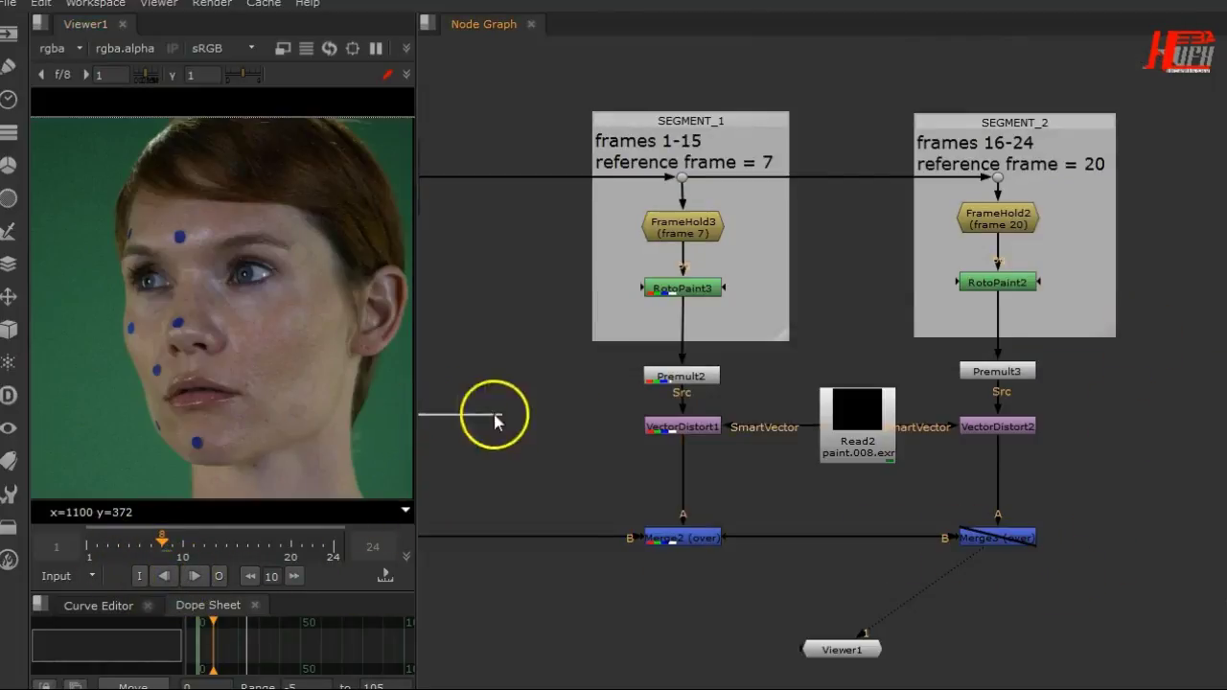
{"action": "left_click_drag", "start_coordinate": [417, 412], "coordinate": [622, 416]}
{"action": "left_click", "coordinate": [233, 575]}
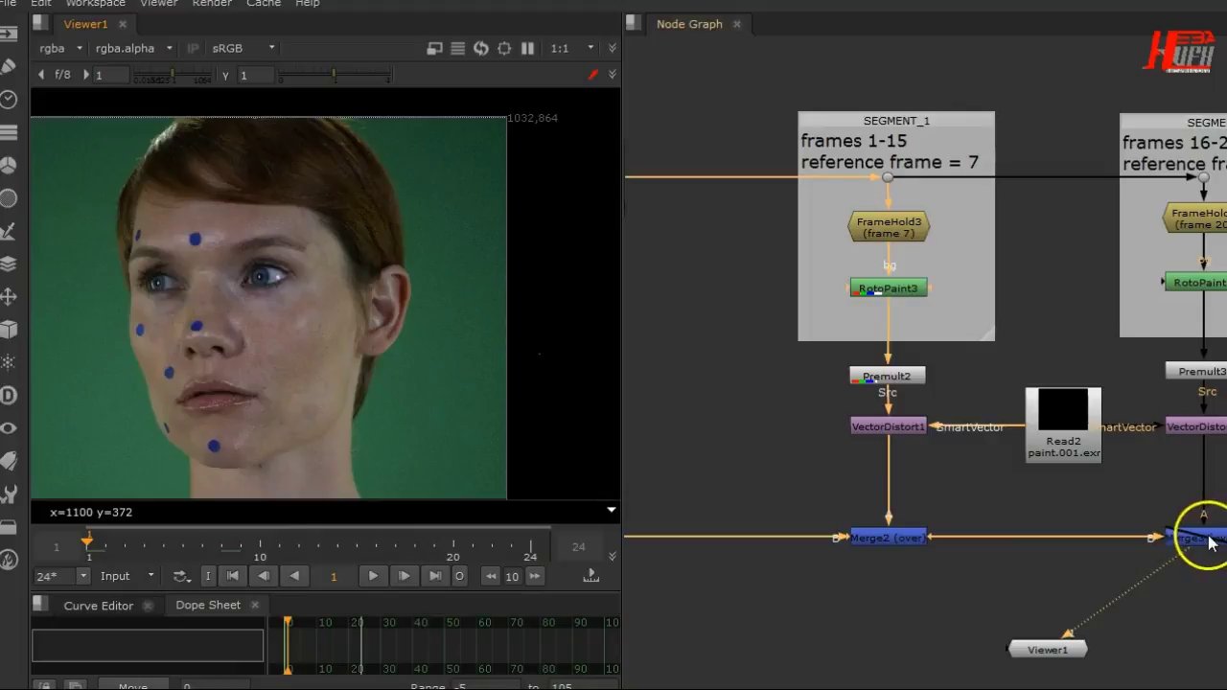
{"action": "middle_click_drag", "start_coordinate": [1143, 491], "coordinate": [1059, 491]}
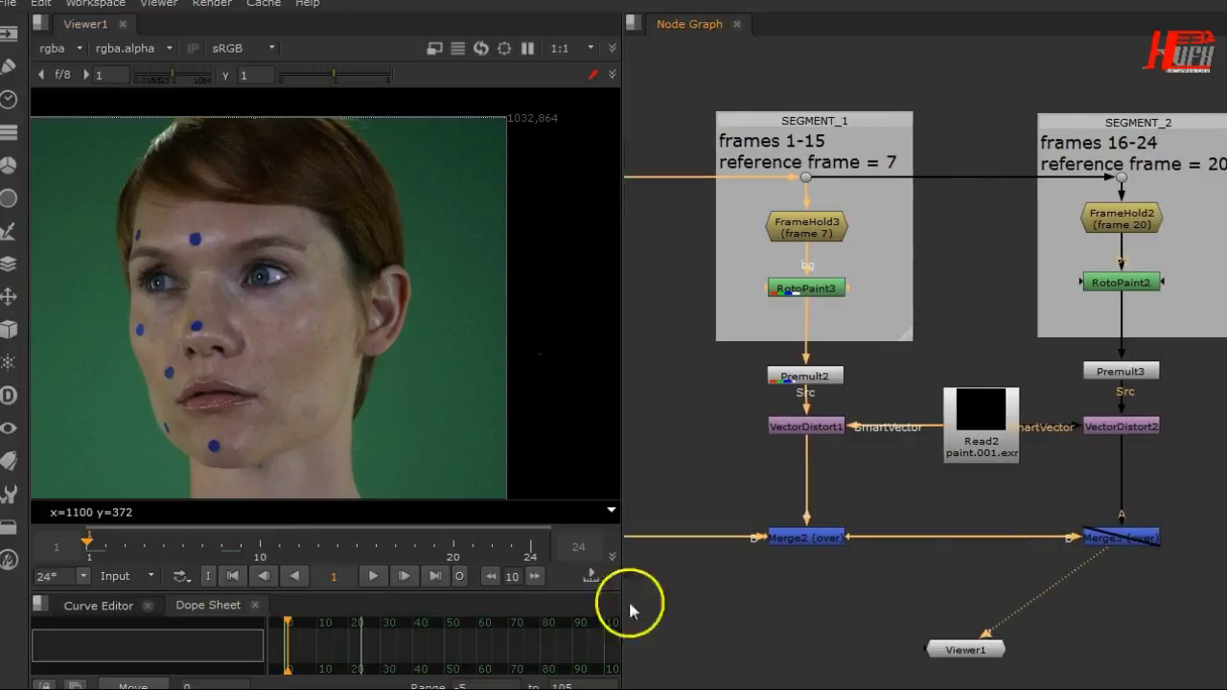
{"action": "left_click", "coordinate": [381, 576]}
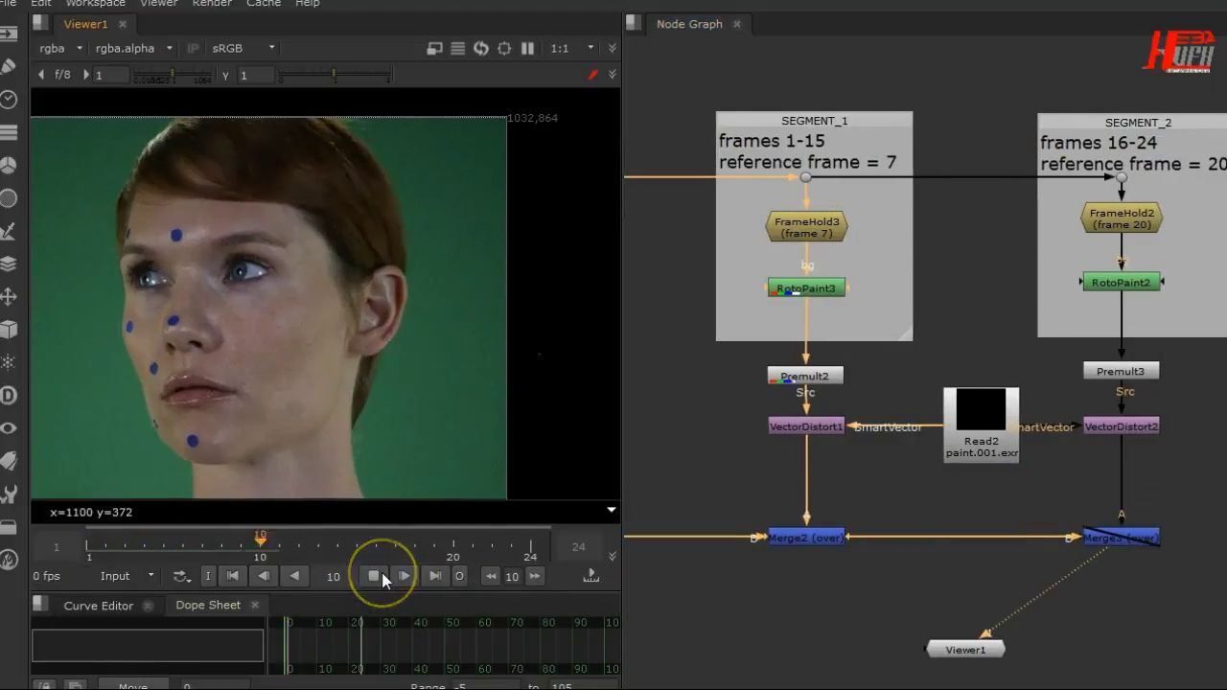
{"action": "left_click", "coordinate": [908, 567]}
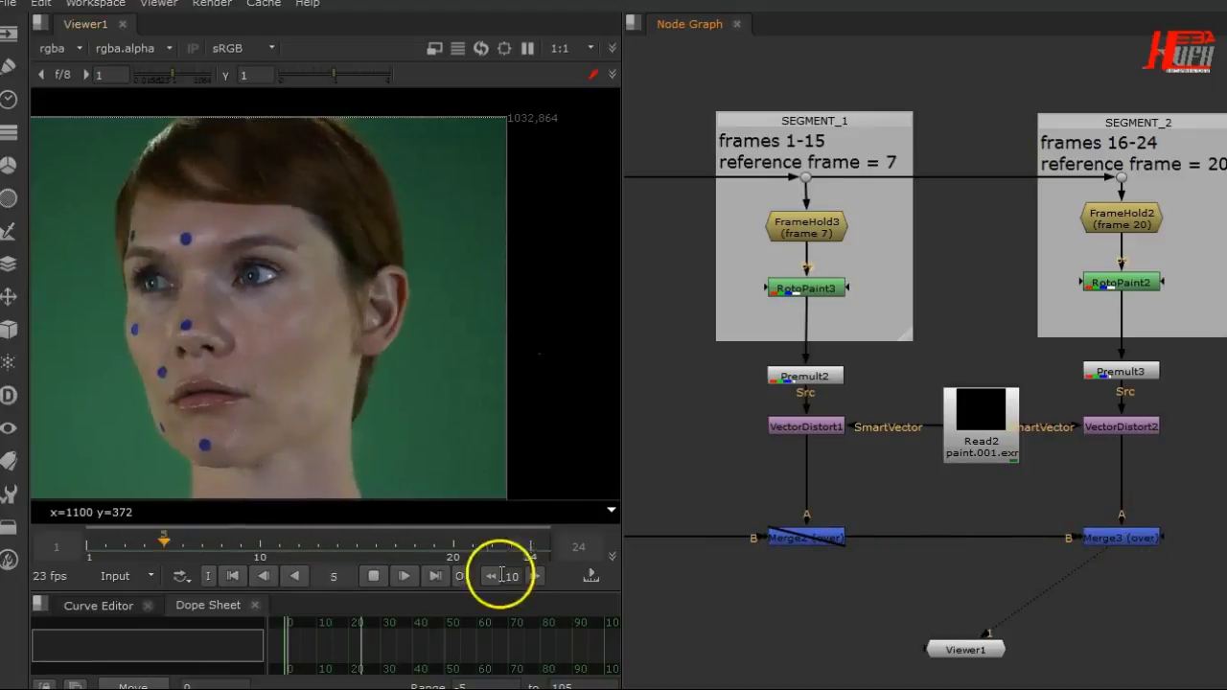
{"action": "left_click", "coordinate": [374, 576]}
{"action": "left_click", "coordinate": [182, 553]}
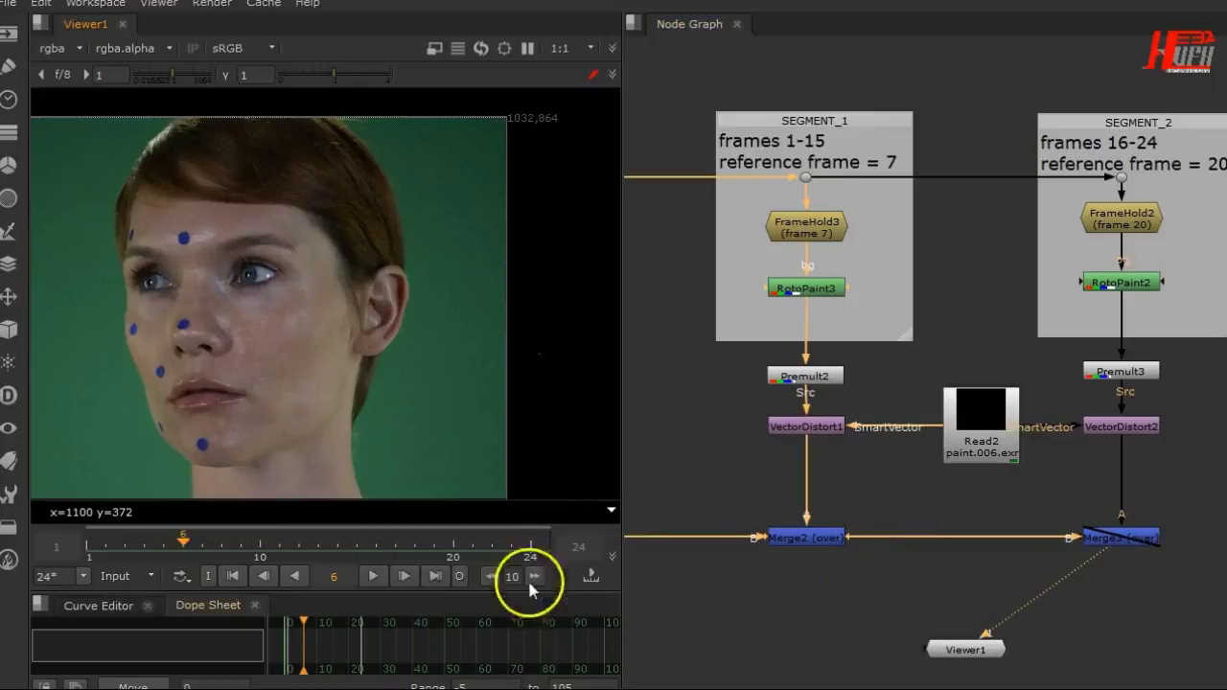
{"action": "left_click", "coordinate": [491, 548]}
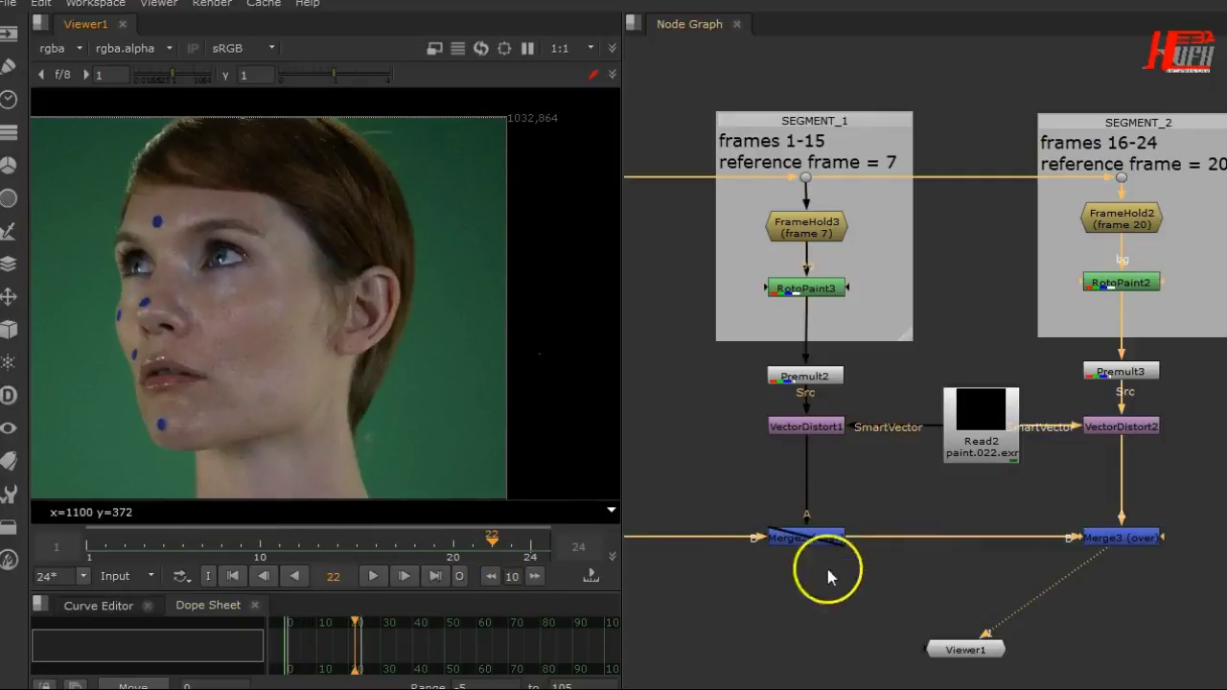
Place Viewer1 under Merge3 and check the merge handoff between frames 15 and 16
{"action": "left_click_drag", "start_coordinate": [965, 648], "coordinate": [1130, 621]}
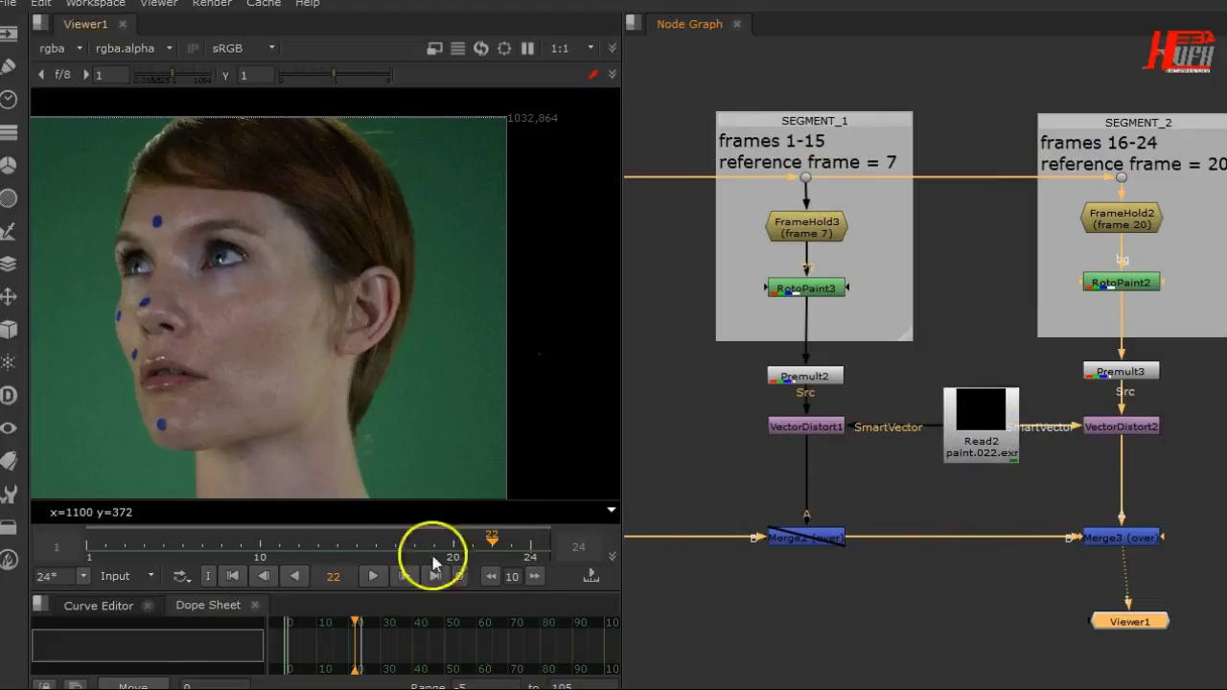
{"action": "left_click", "coordinate": [365, 556]}
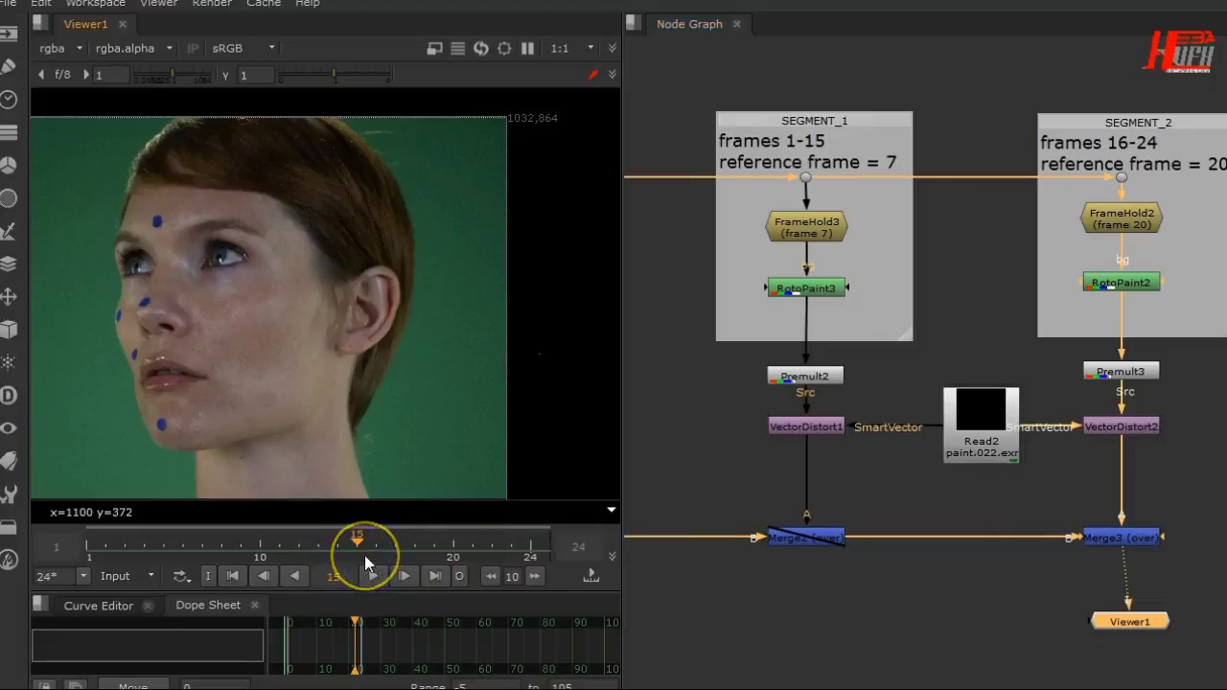
{"action": "left_click", "coordinate": [404, 575]}
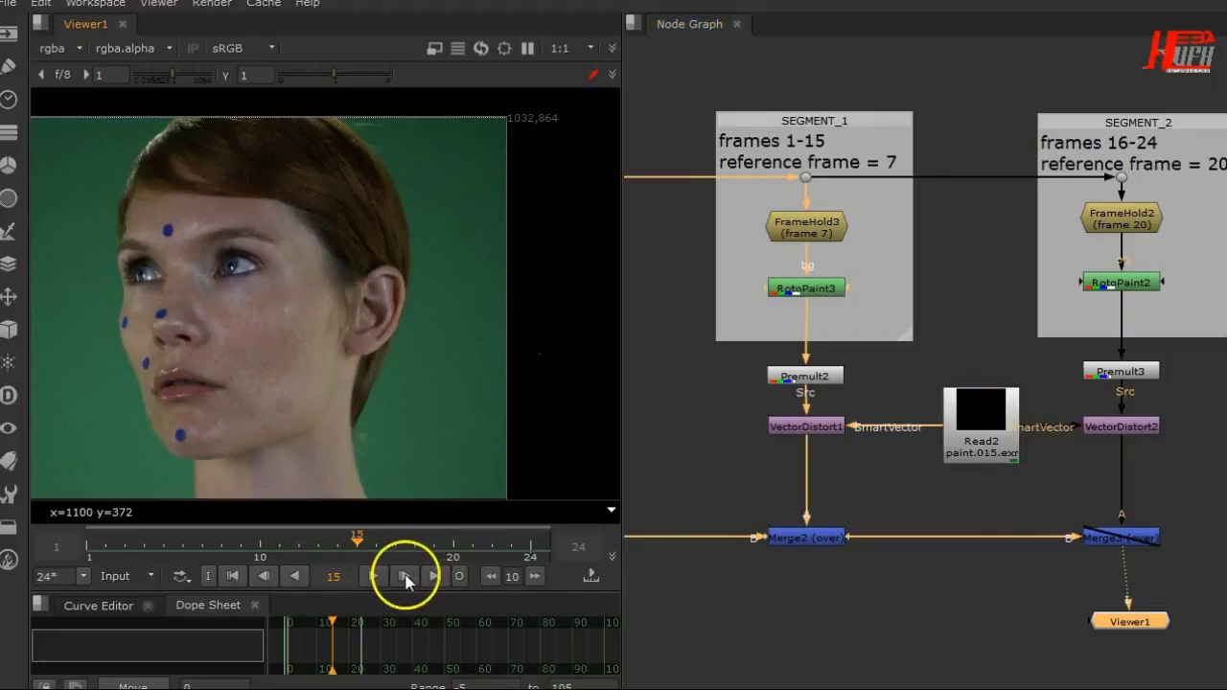
{"action": "left_click", "coordinate": [263, 576]}
{"action": "scroll", "coordinate": [240, 197], "scroll_direction": "up", "scroll_amount": 5}
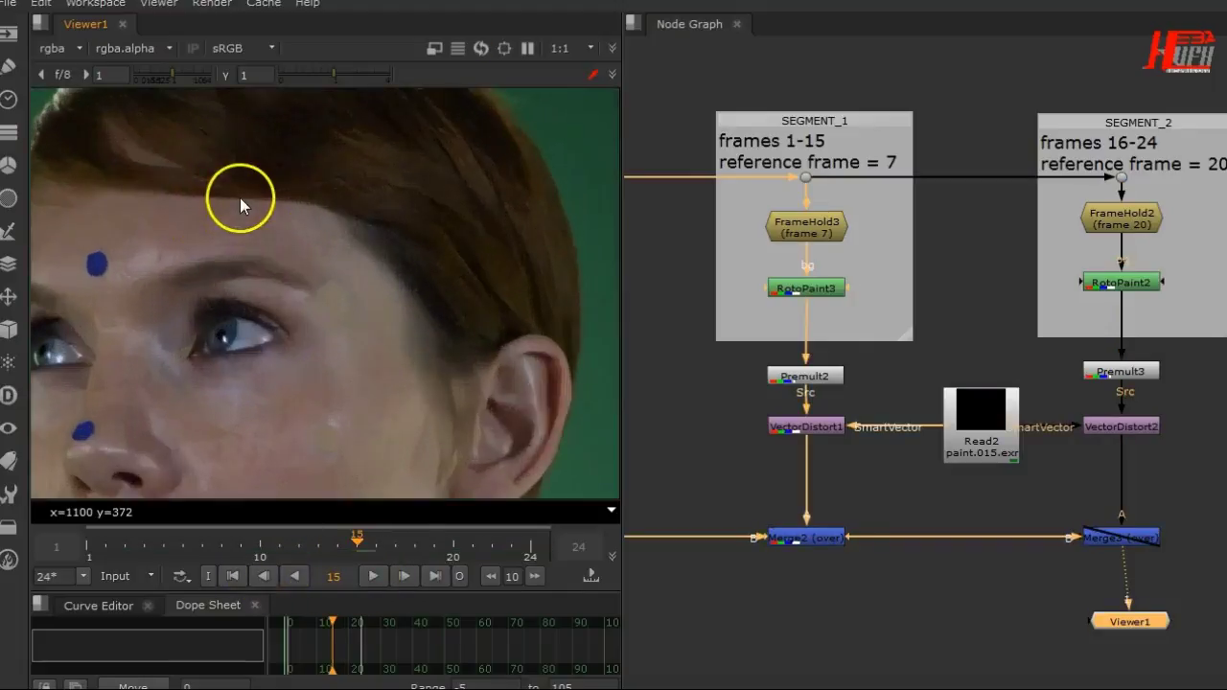
{"action": "scroll", "coordinate": [381, 276], "scroll_direction": "up", "scroll_amount": 1}
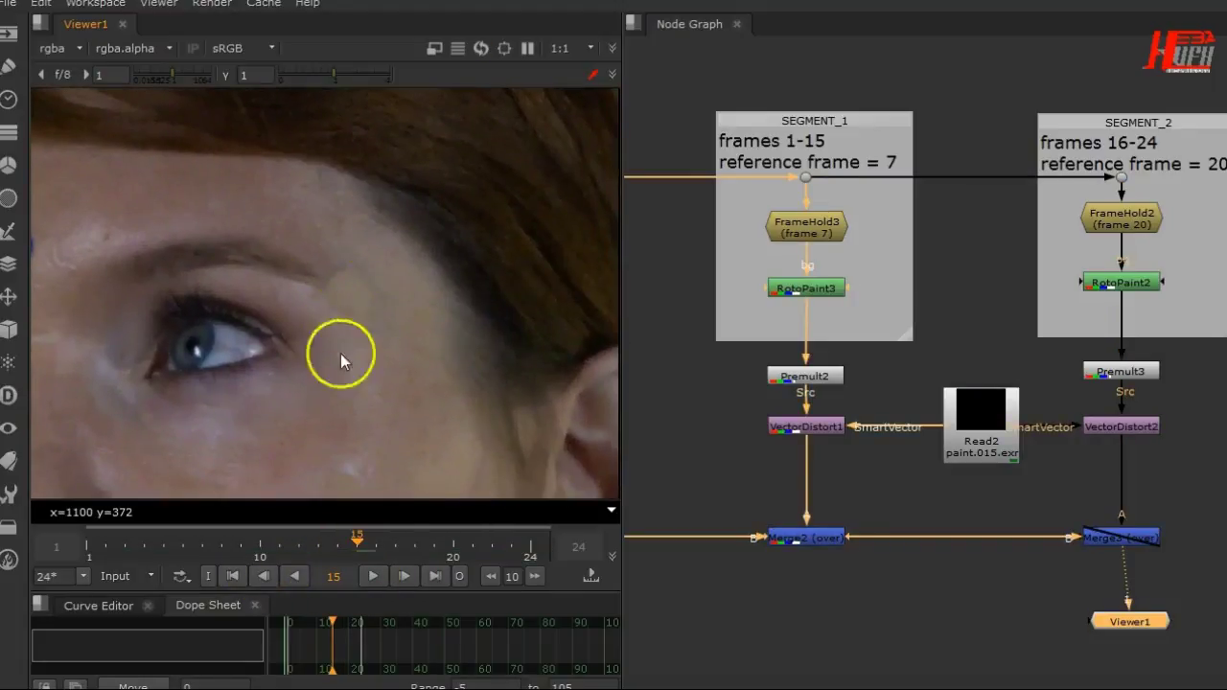
{"action": "left_click", "coordinate": [403, 575]}
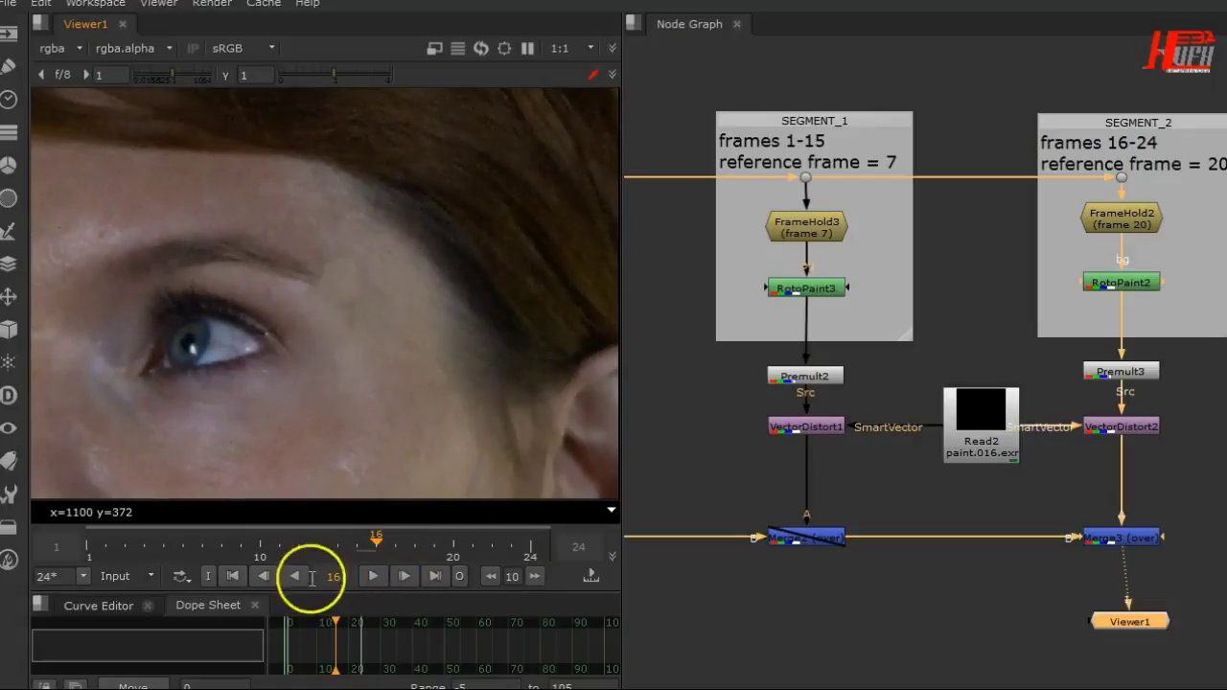
{"action": "left_click", "coordinate": [264, 575]}
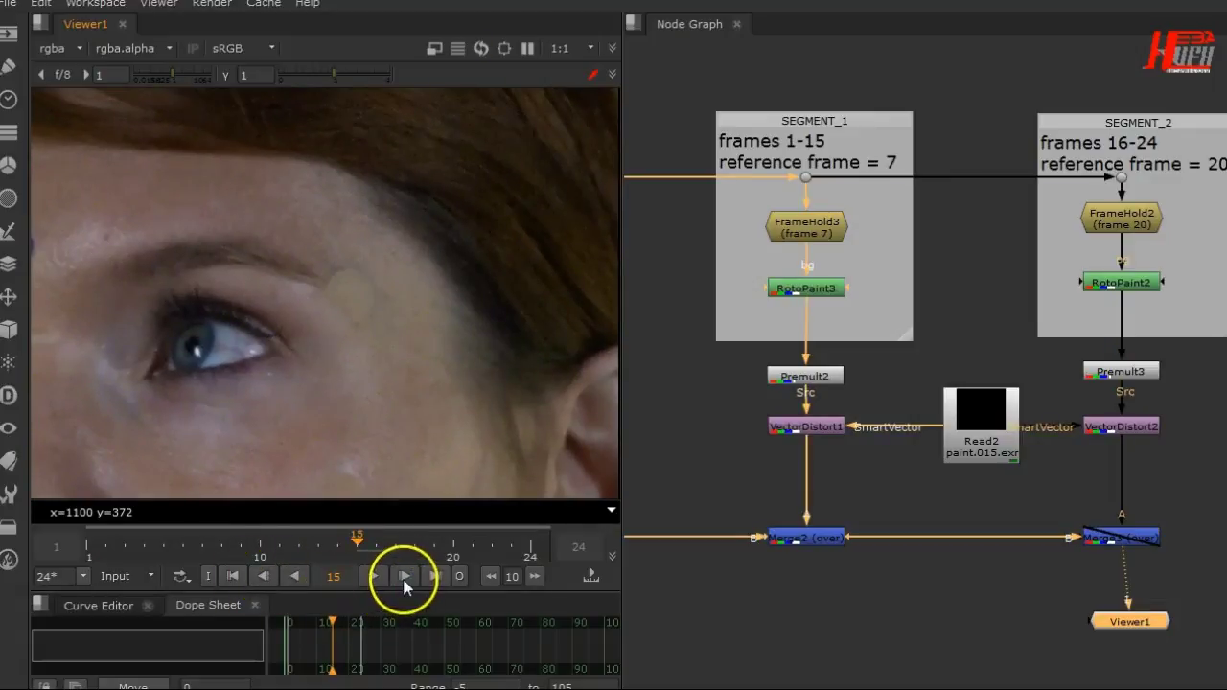
{"action": "left_click", "coordinate": [404, 575]}
{"action": "left_click", "coordinate": [262, 576]}
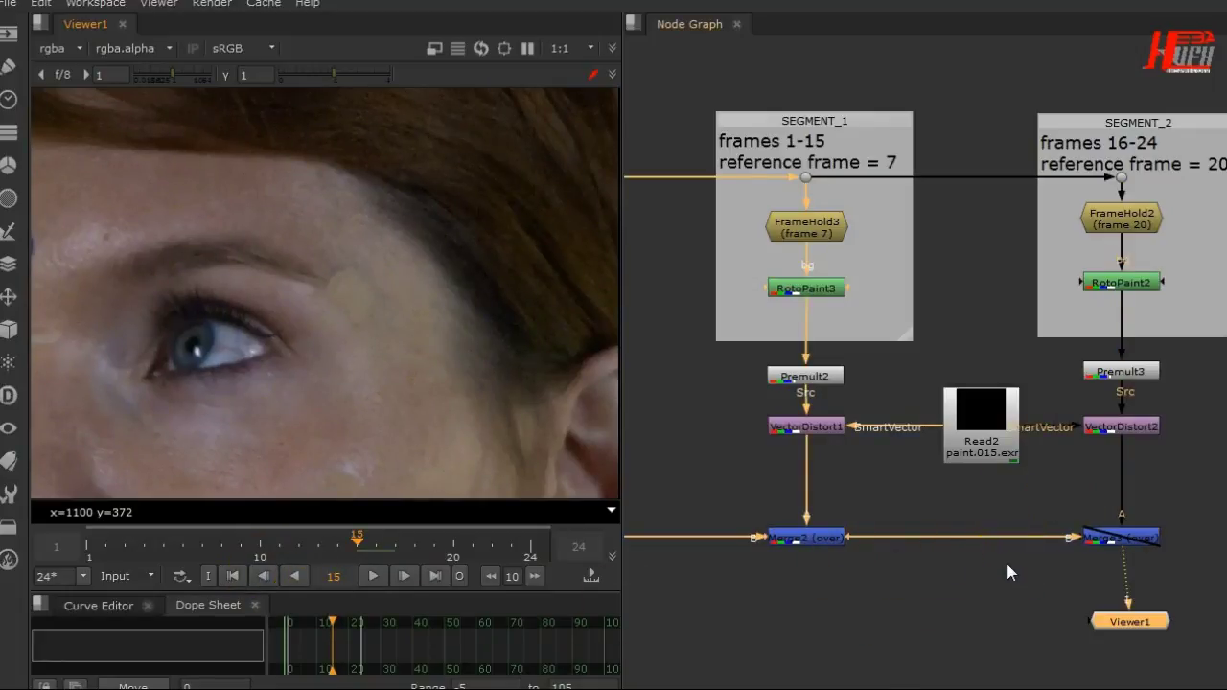
{"action": "left_click", "coordinate": [403, 575]}
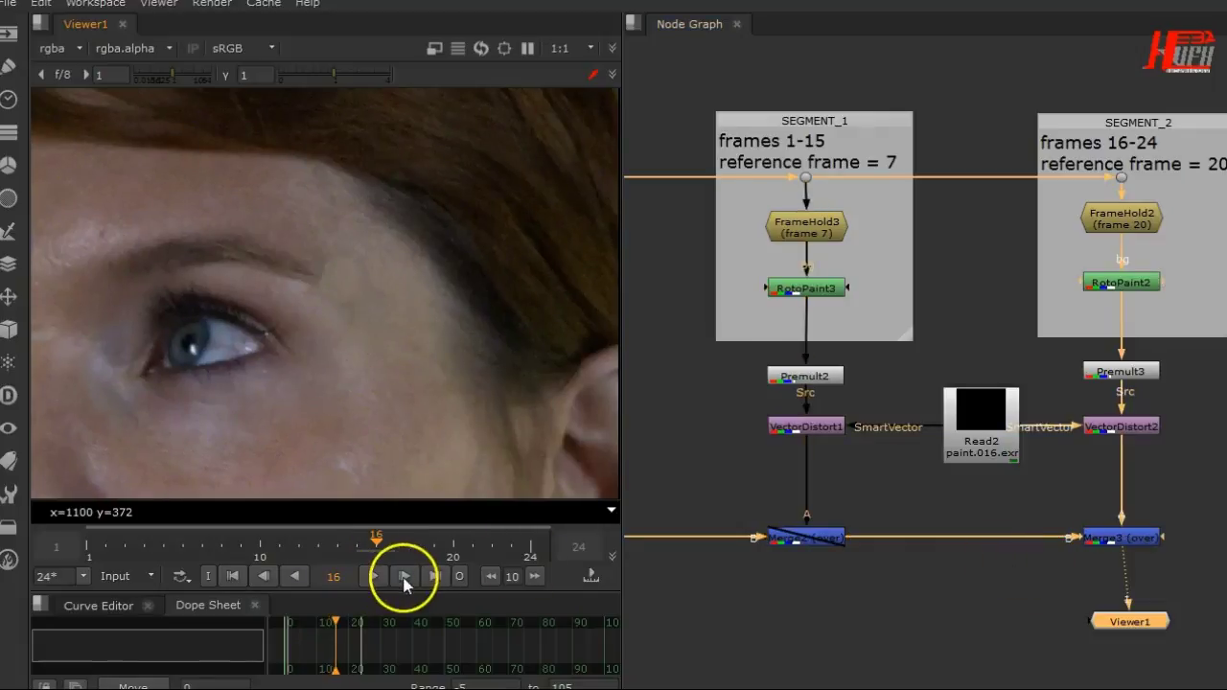
{"action": "left_click", "coordinate": [236, 577]}
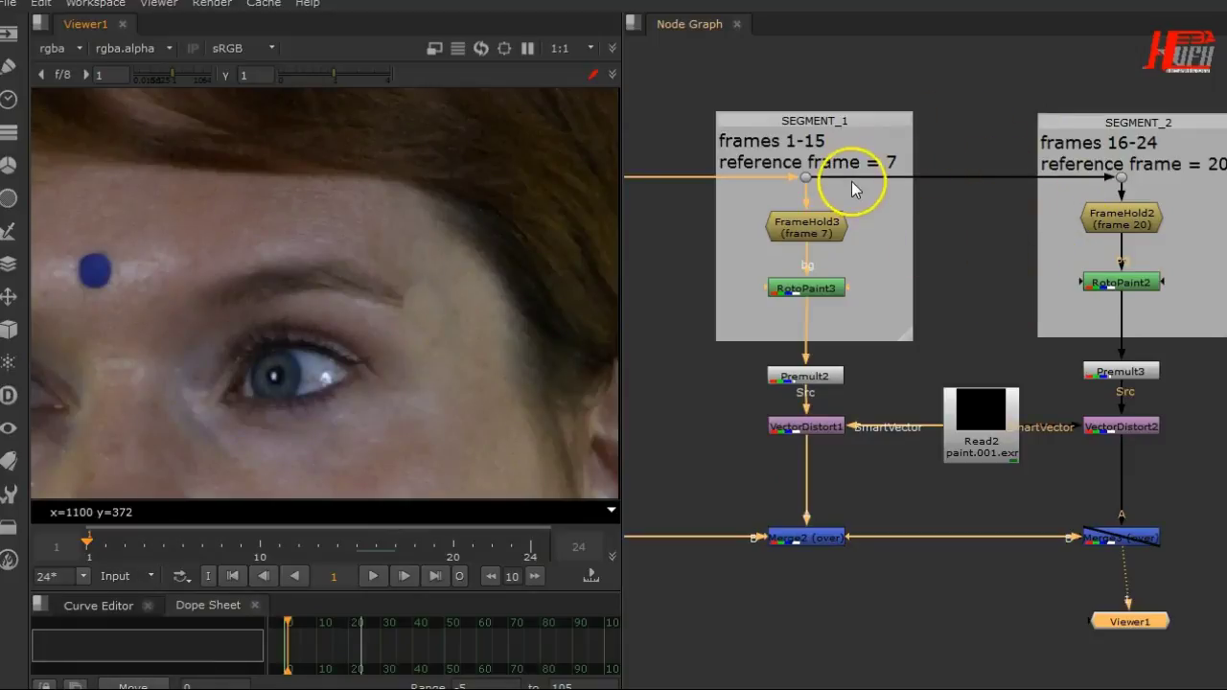
{"action": "left_click", "coordinate": [1135, 539]}
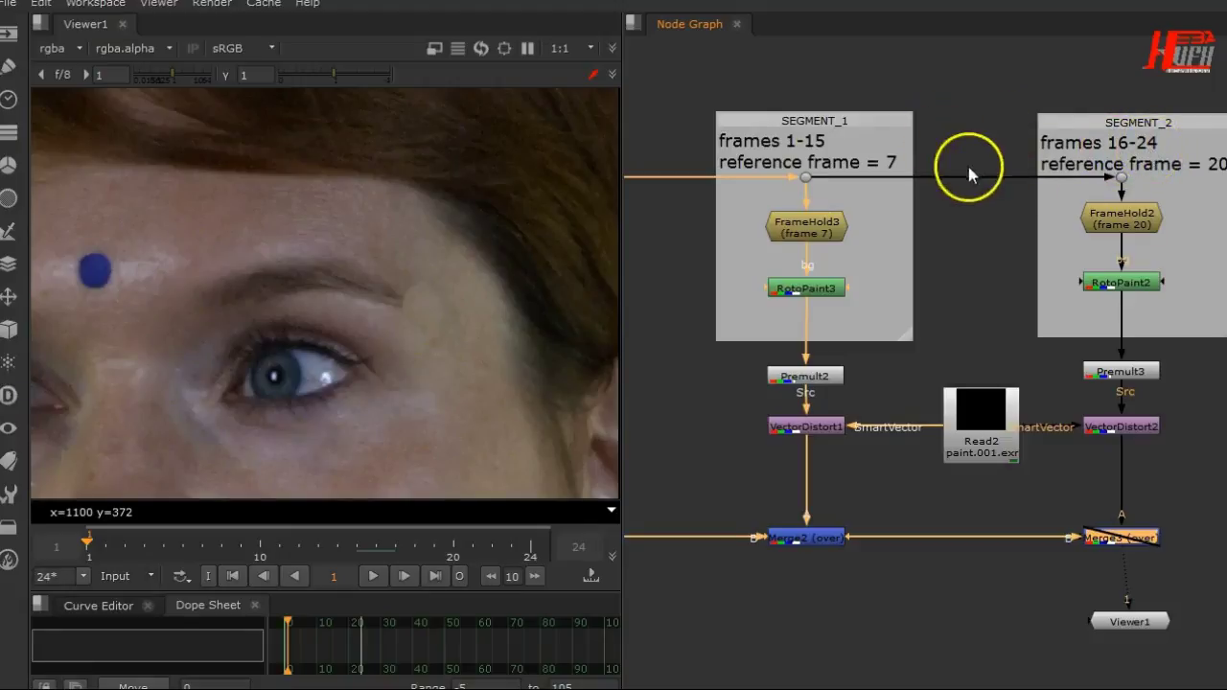
{"action": "scroll", "coordinate": [271, 384], "scroll_direction": "down", "scroll_amount": 3}
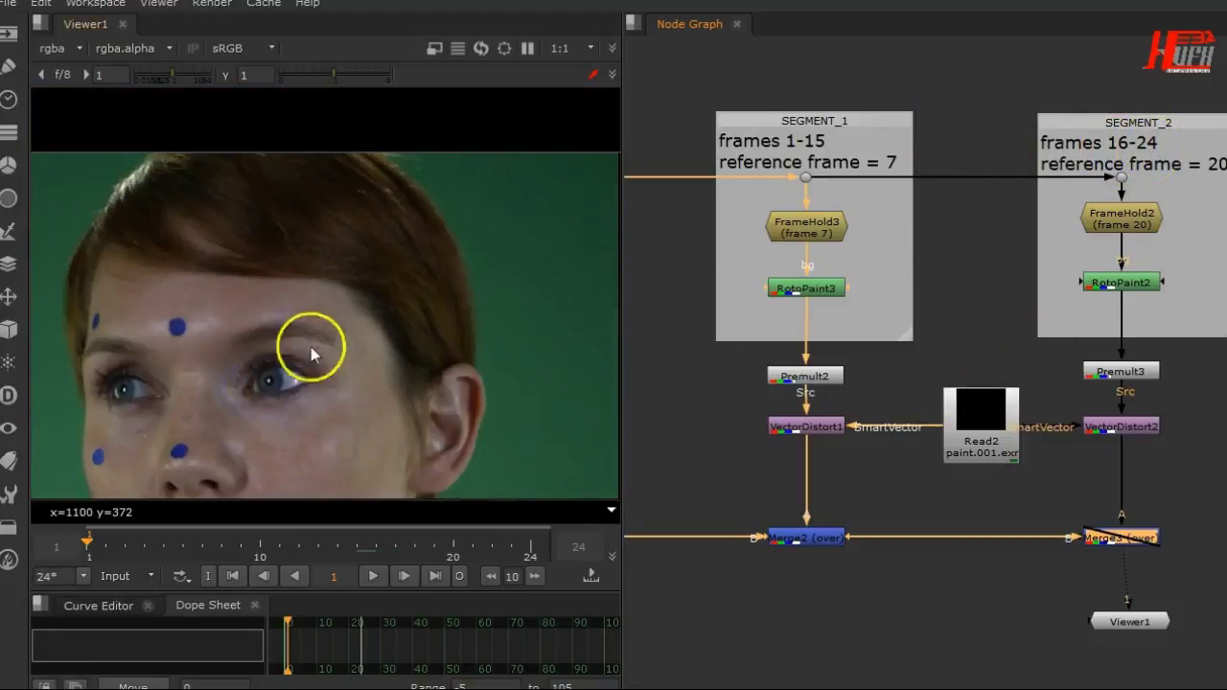
{"action": "scroll", "coordinate": [345, 357], "scroll_direction": "down", "scroll_amount": 5}
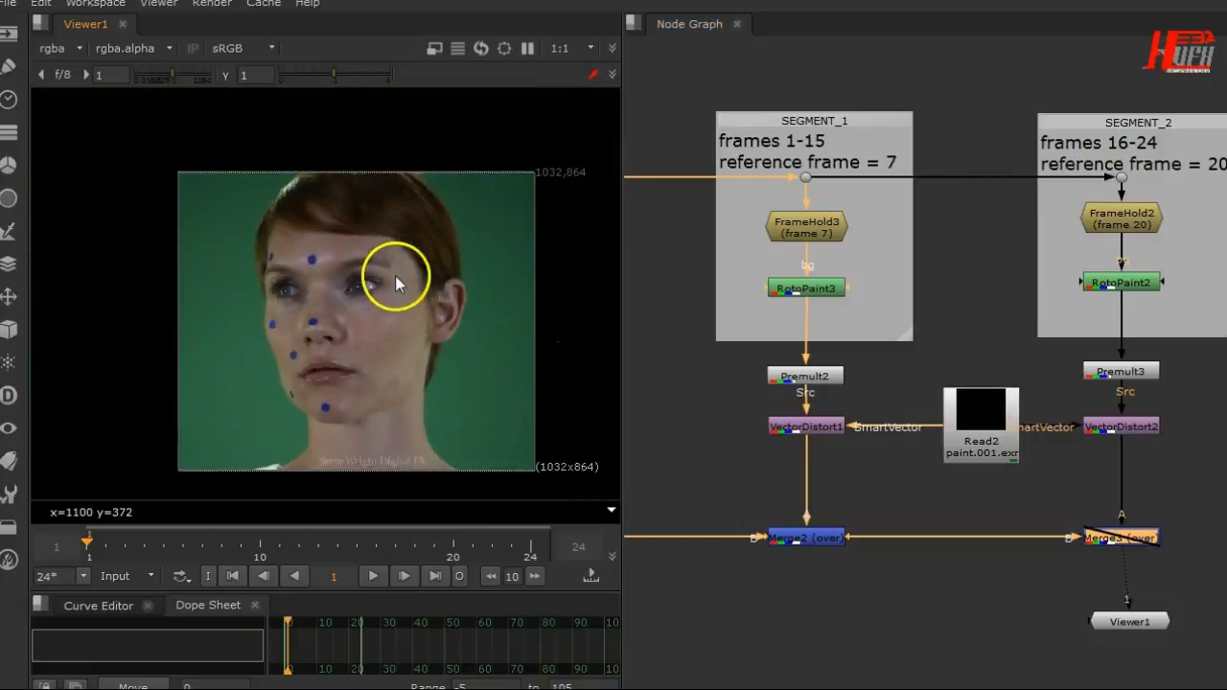
{"action": "middle_click_drag", "start_coordinate": [410, 308], "coordinate": [391, 315]}
{"action": "left_click", "coordinate": [396, 549]}
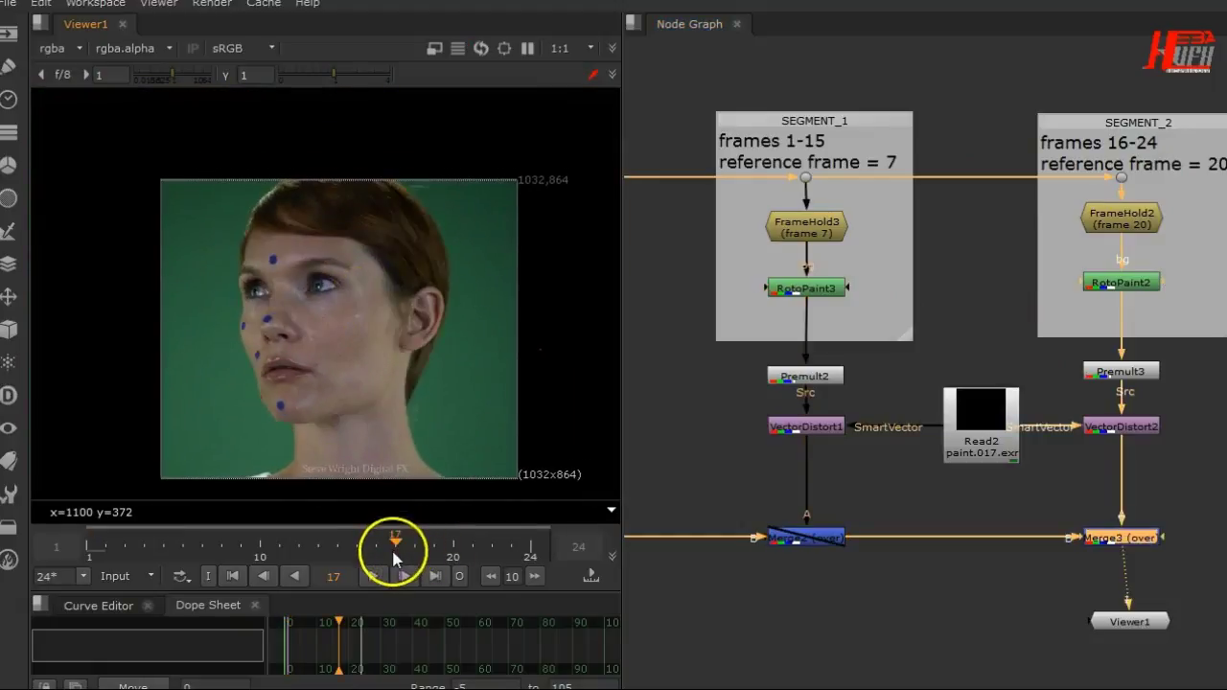
{"action": "left_click_drag", "start_coordinate": [396, 556], "coordinate": [479, 550]}
{"action": "left_click", "coordinate": [970, 564]}
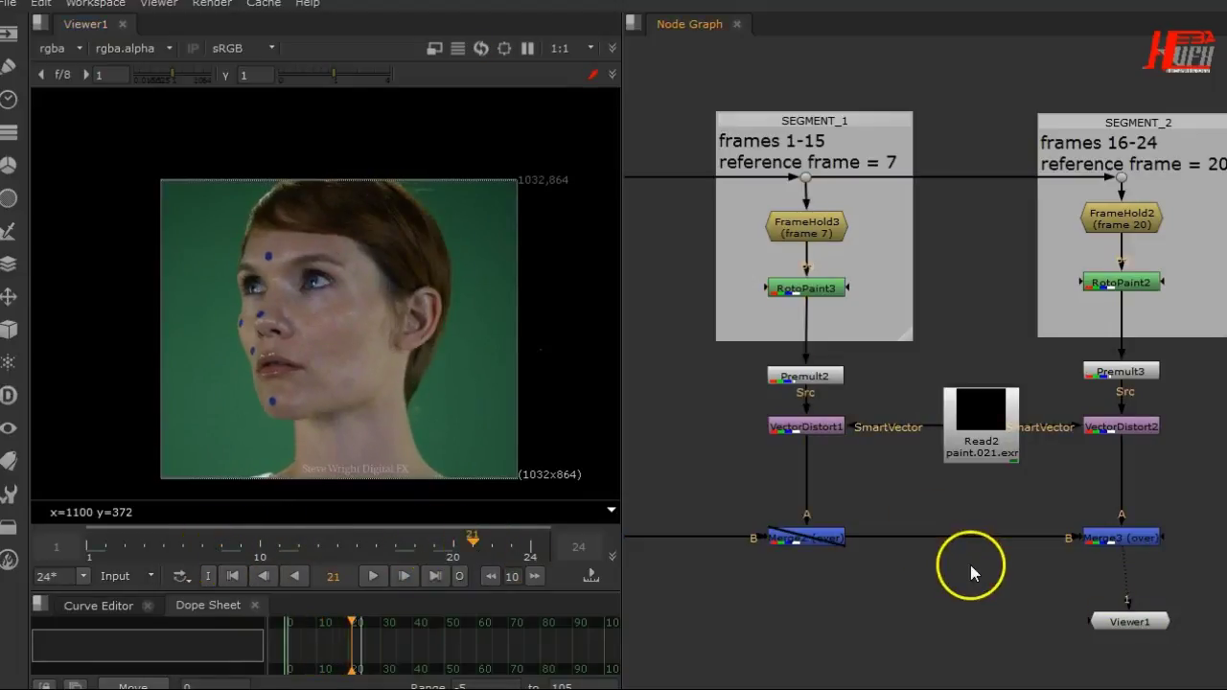
{"action": "left_click_drag", "start_coordinate": [1160, 625], "coordinate": [1153, 631]}
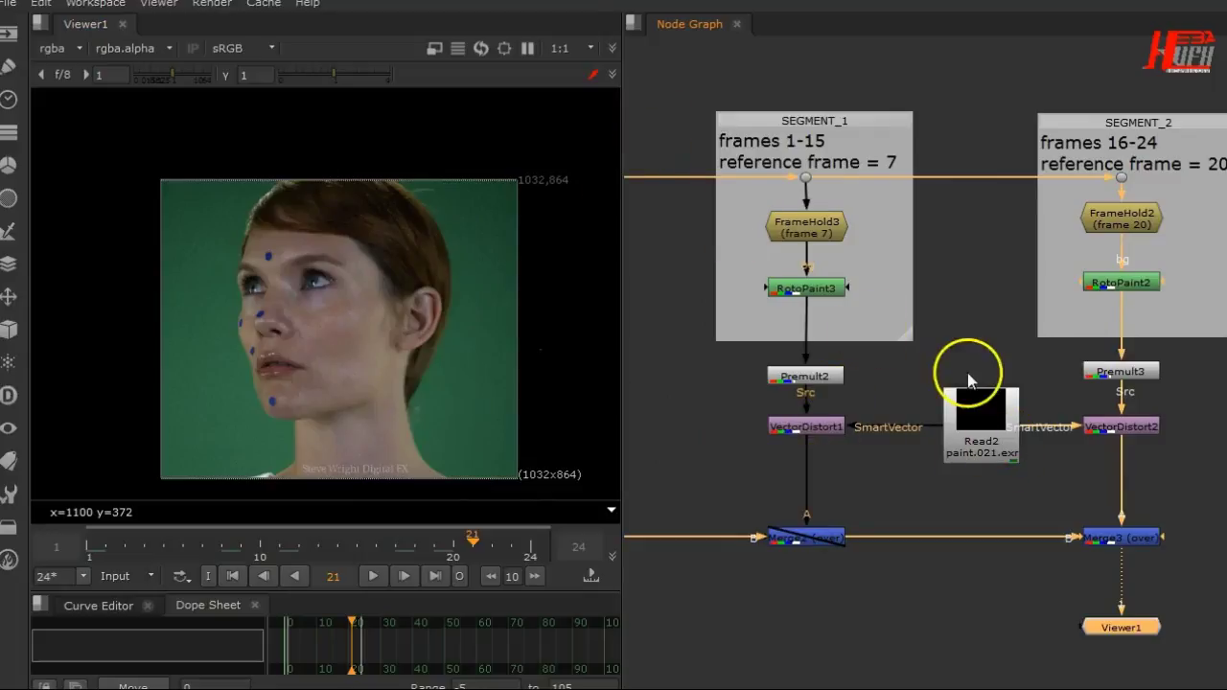
{"action": "double_click", "coordinate": [984, 436]}
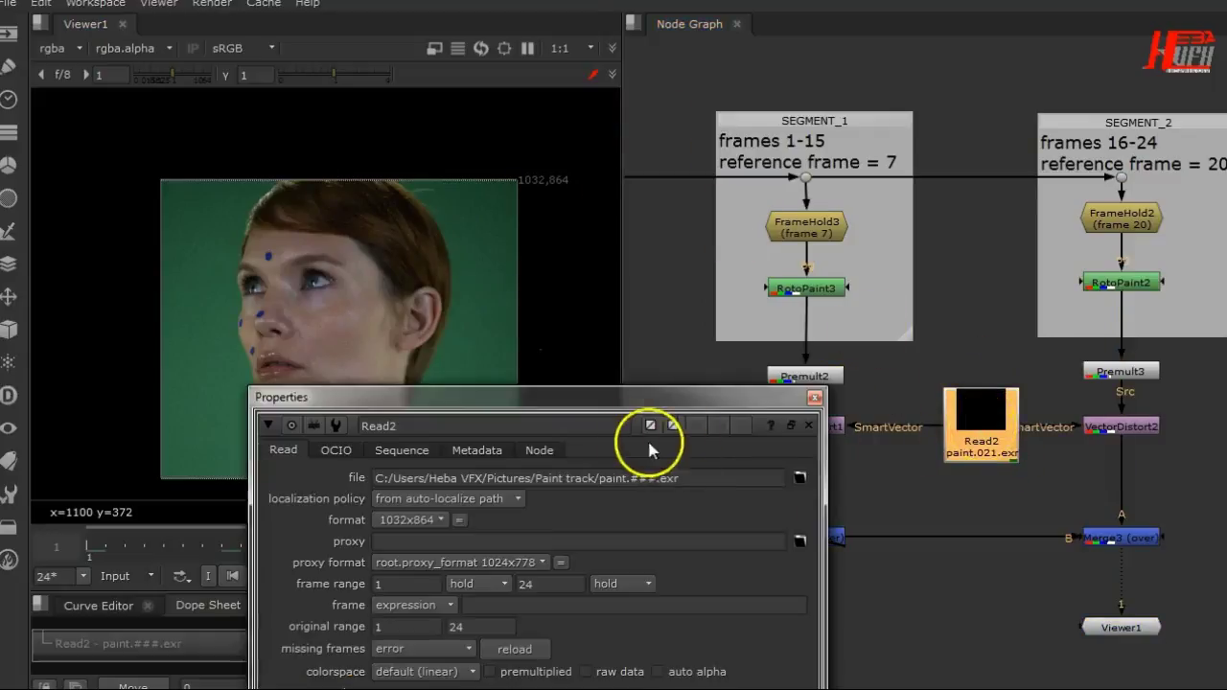
{"action": "left_click", "coordinate": [814, 397]}
{"action": "left_click", "coordinate": [792, 428]}
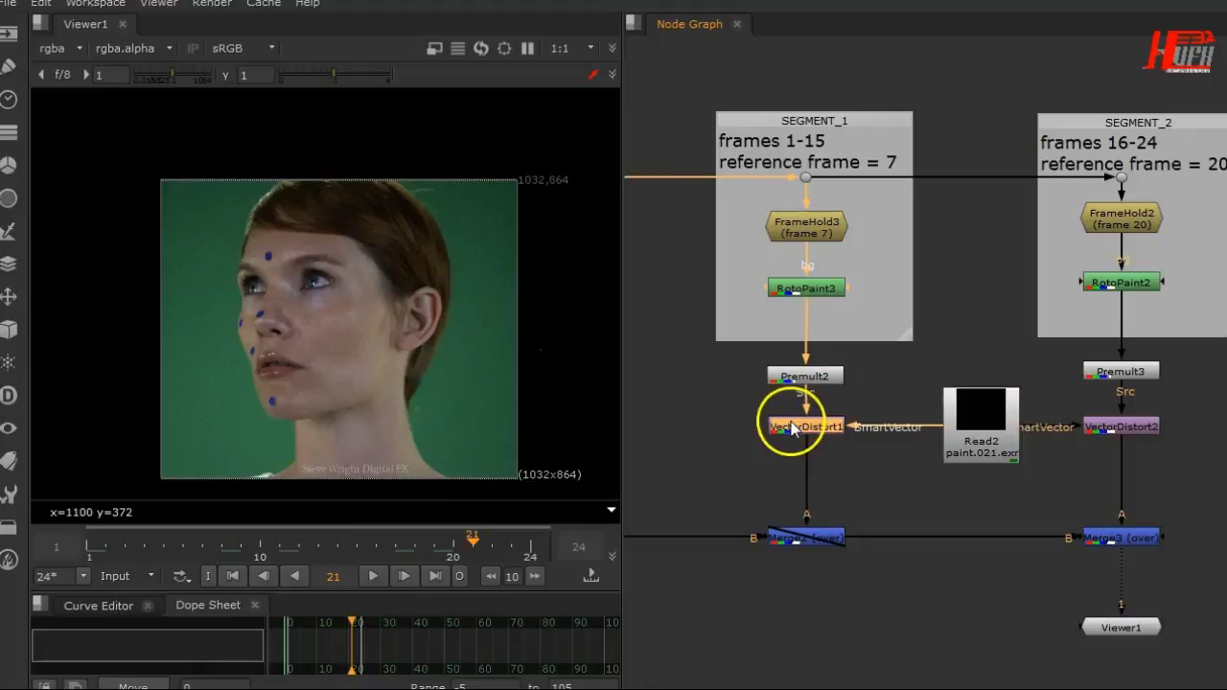
{"action": "double_click", "coordinate": [792, 428]}
{"action": "left_click_drag", "start_coordinate": [447, 55], "coordinate": [993, 96]}
{"action": "double_click", "coordinate": [774, 166]}
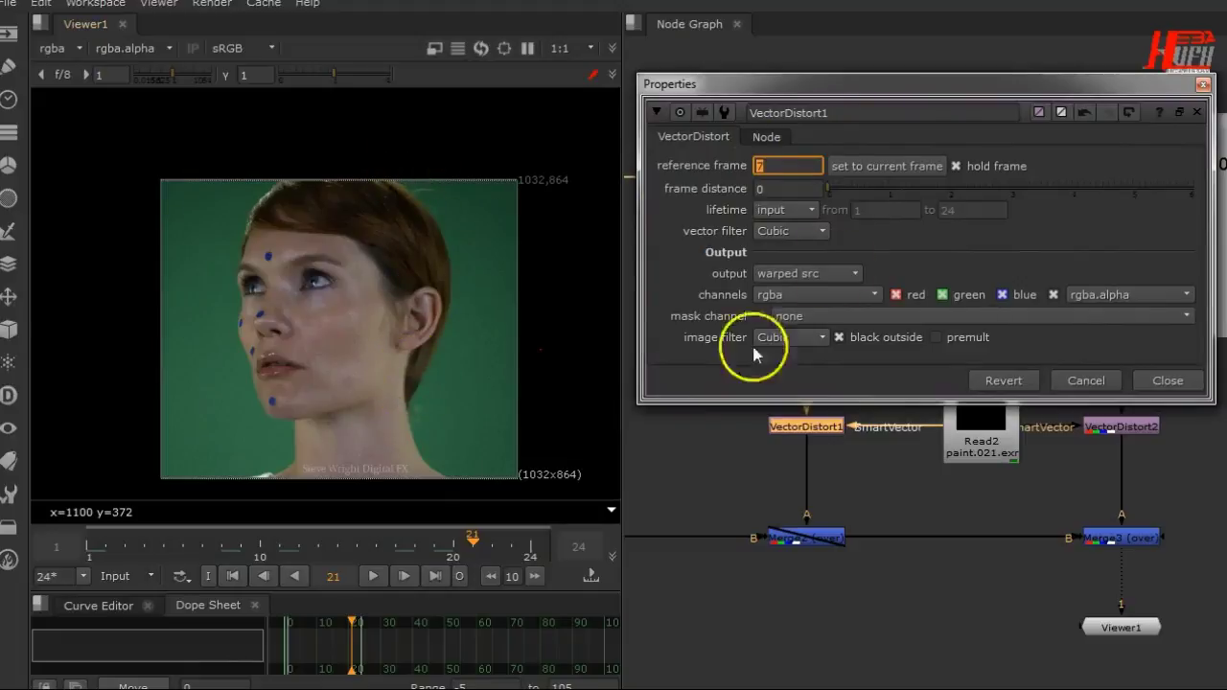
{"action": "left_click", "coordinate": [792, 188]}
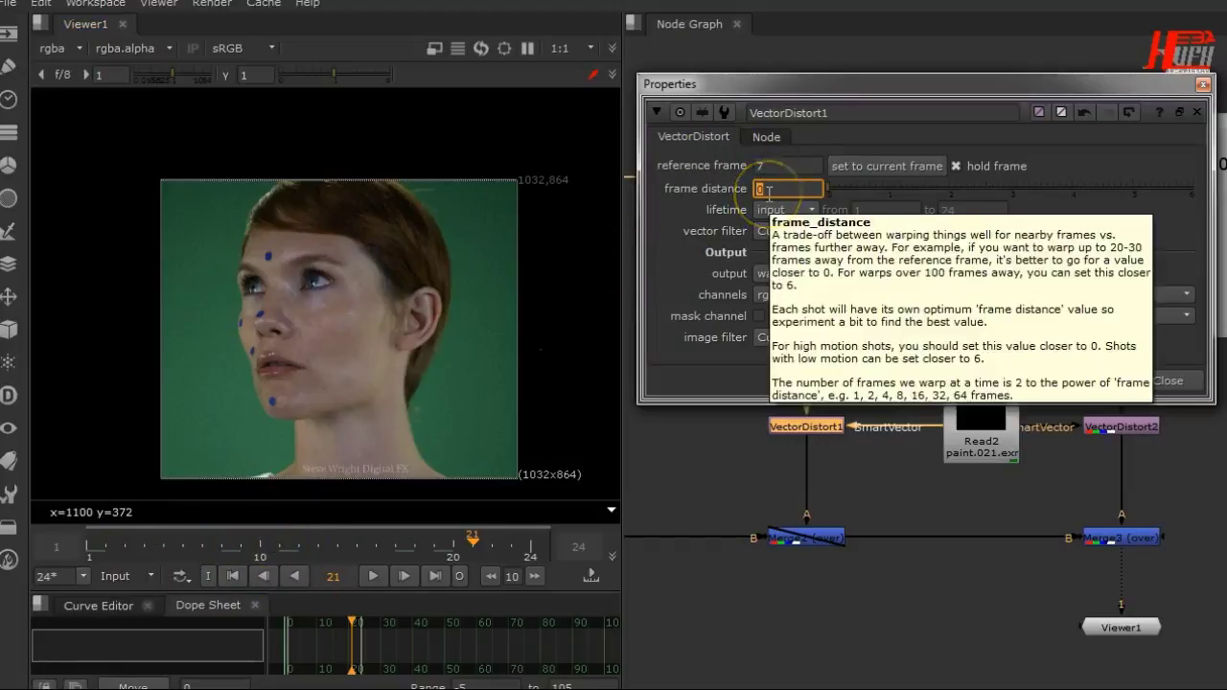
{"action": "left_click", "coordinate": [1178, 378]}
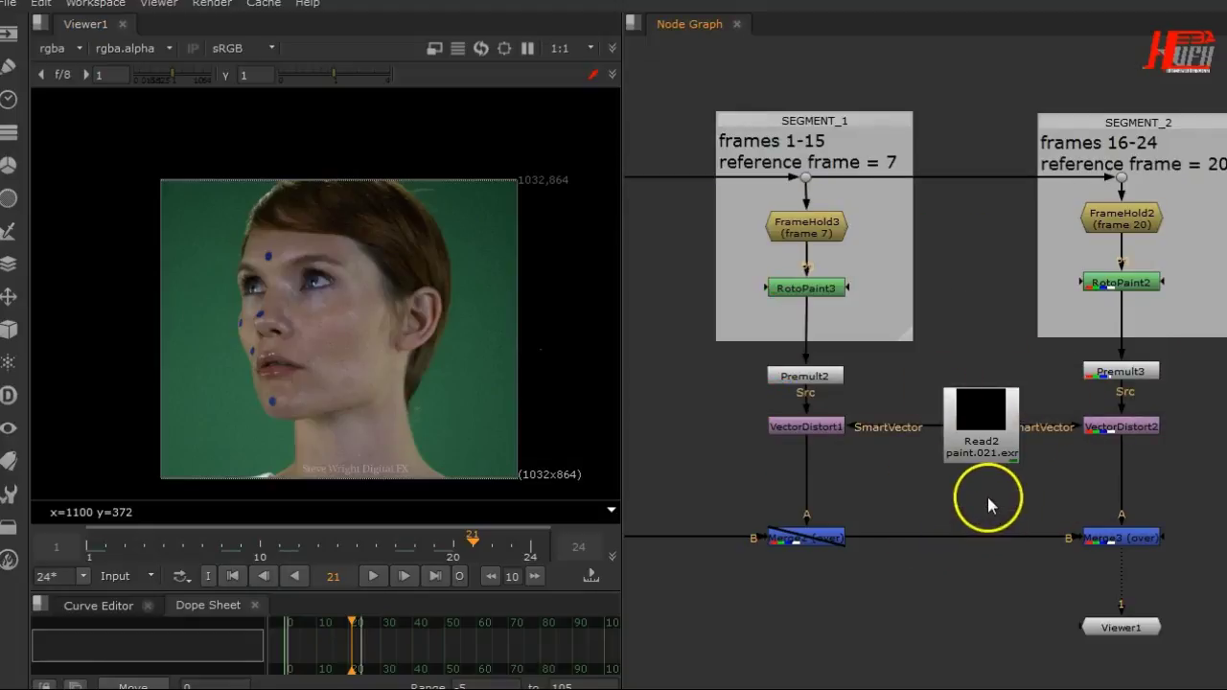
{"action": "scroll", "coordinate": [986, 493], "scroll_direction": "down", "scroll_amount": 1}
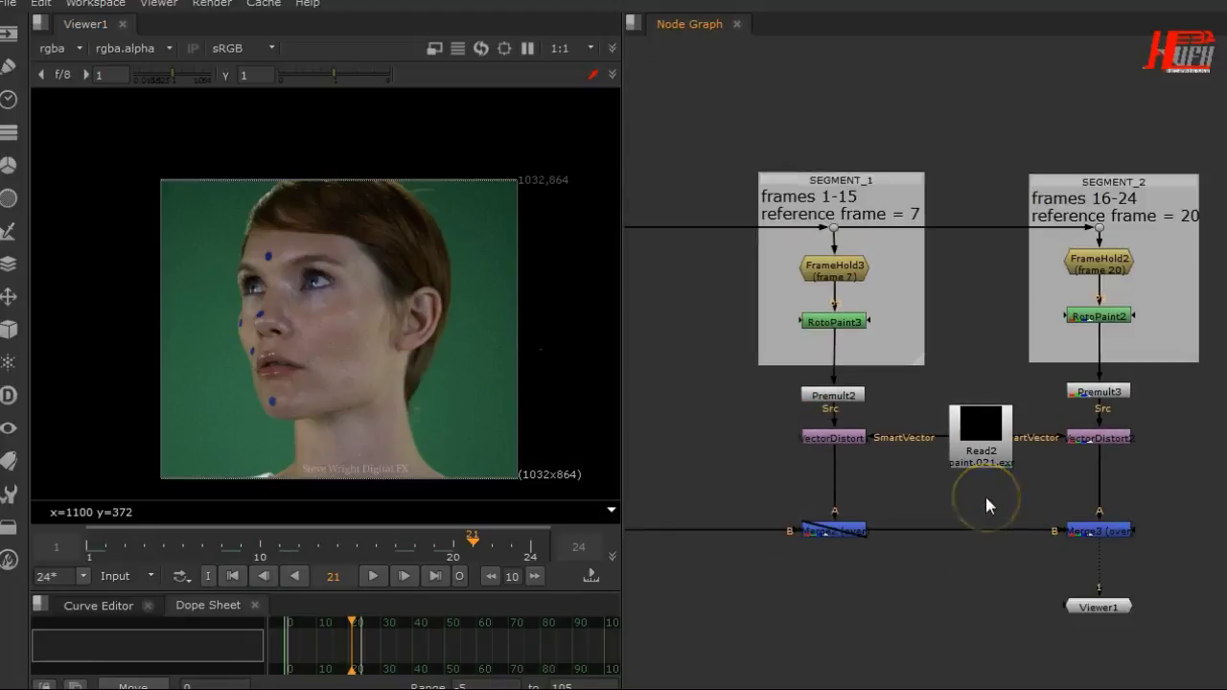
{"action": "scroll", "coordinate": [985, 493], "scroll_direction": "up", "scroll_amount": 1}
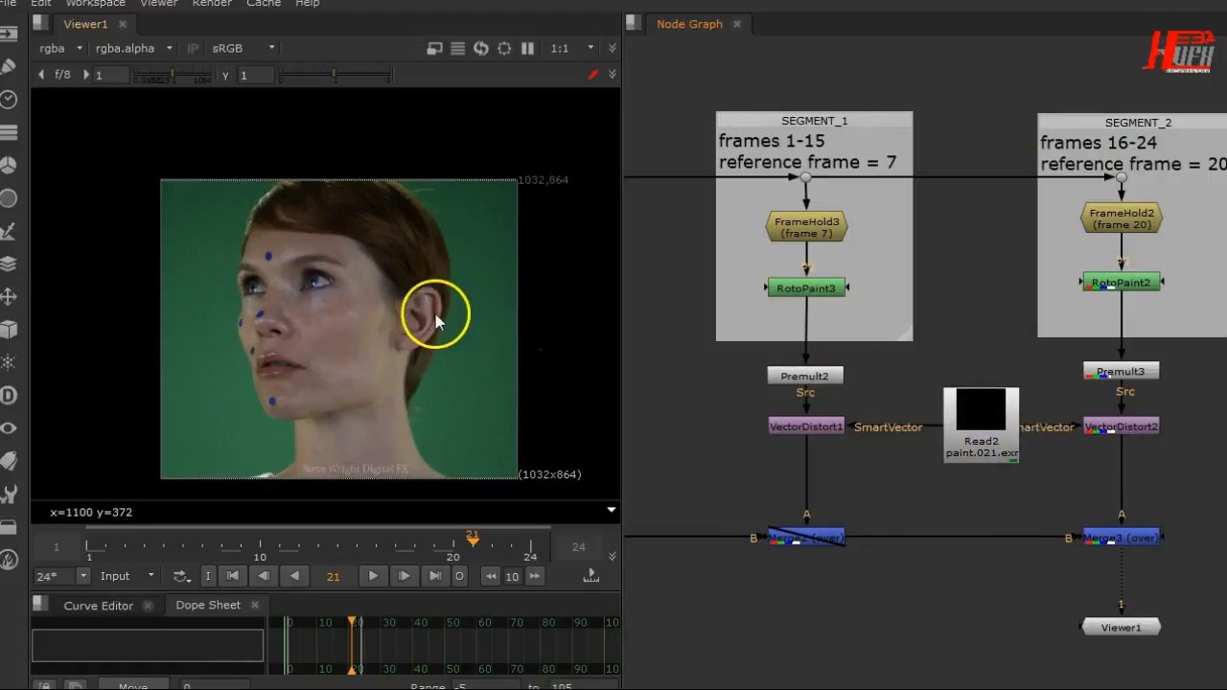
{"action": "scroll", "coordinate": [510, 341], "scroll_direction": "up", "scroll_amount": 2}
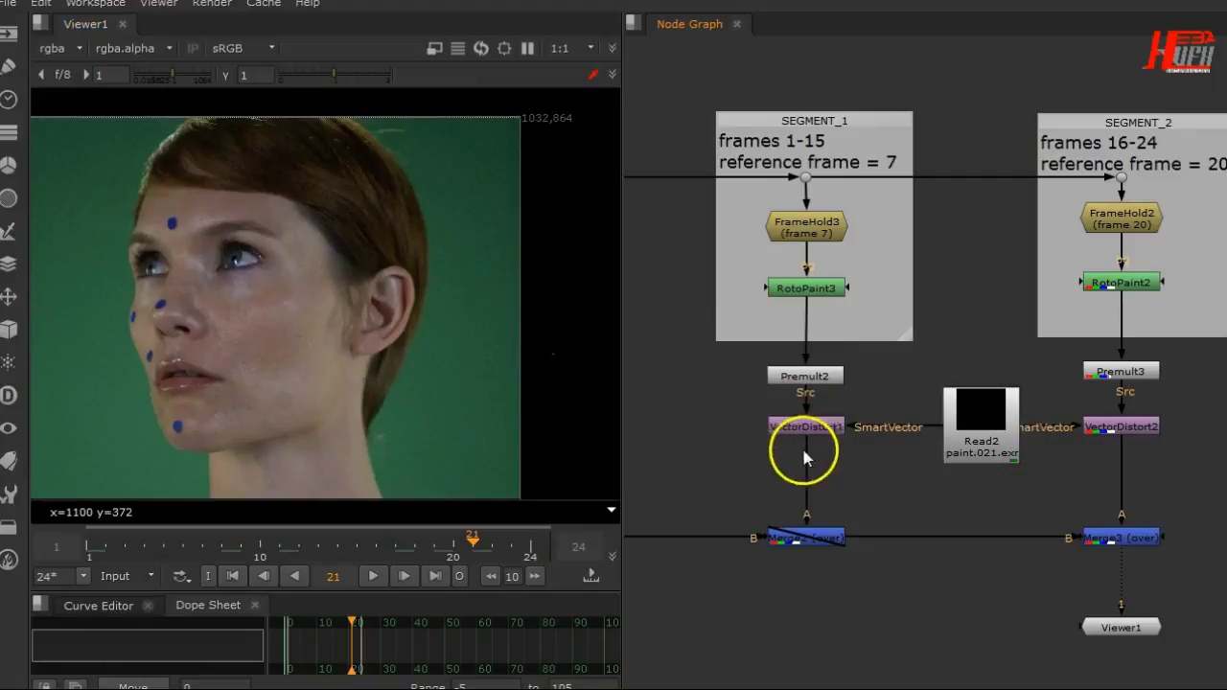
{"action": "middle_click_drag", "start_coordinate": [727, 446], "coordinate": [838, 457]}
{"action": "scroll", "coordinate": [874, 448], "scroll_direction": "down", "scroll_amount": 2}
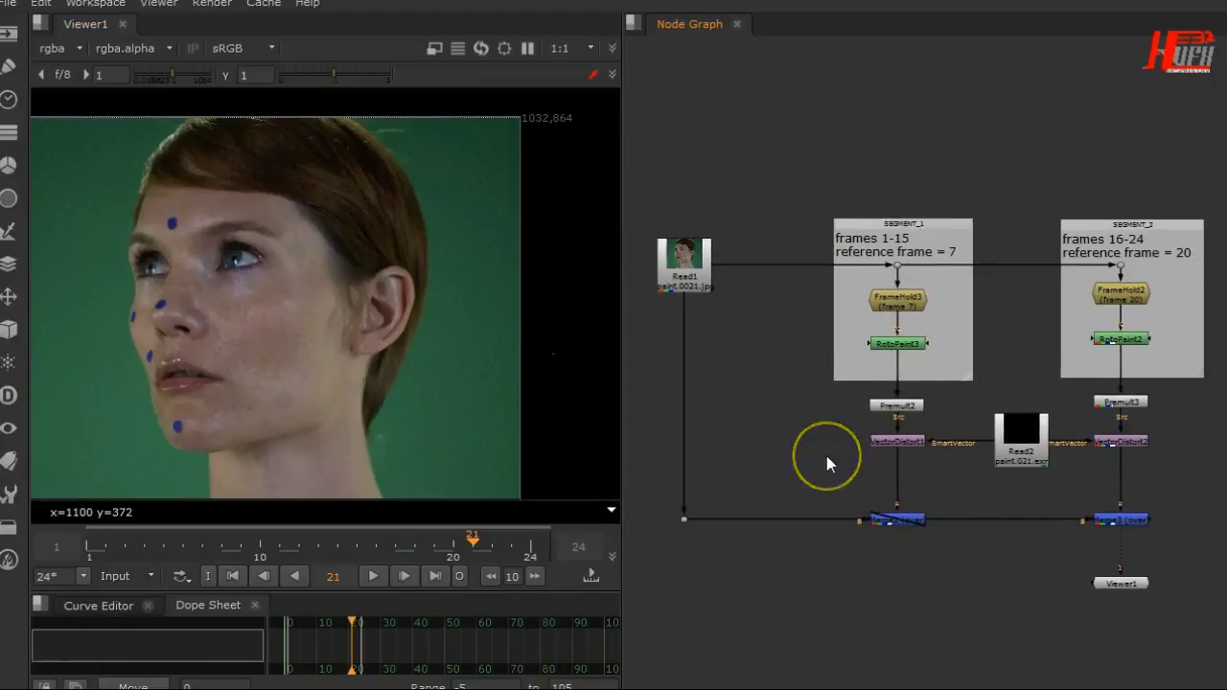